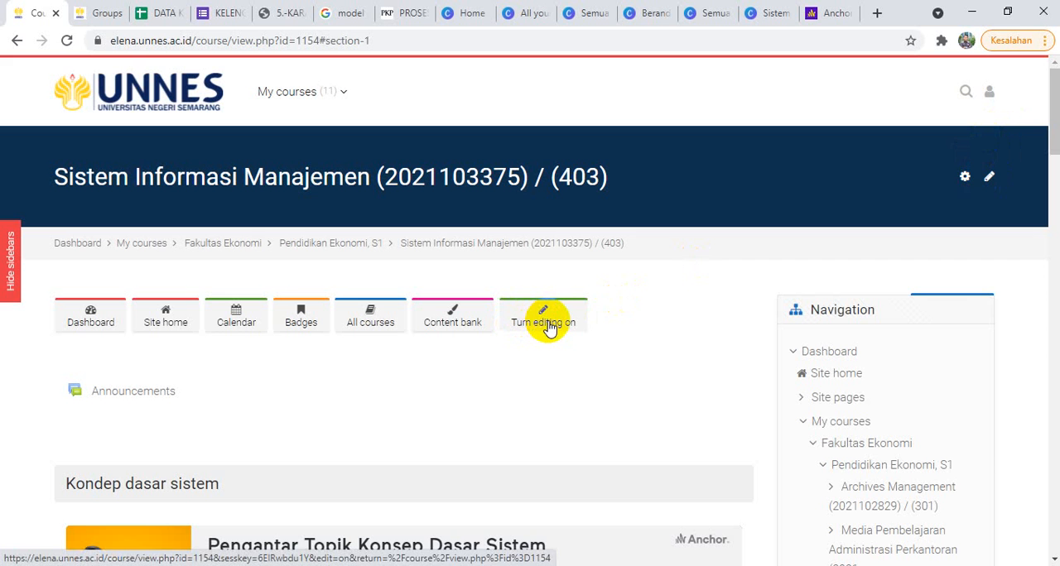
pyautogui.click(964, 177)
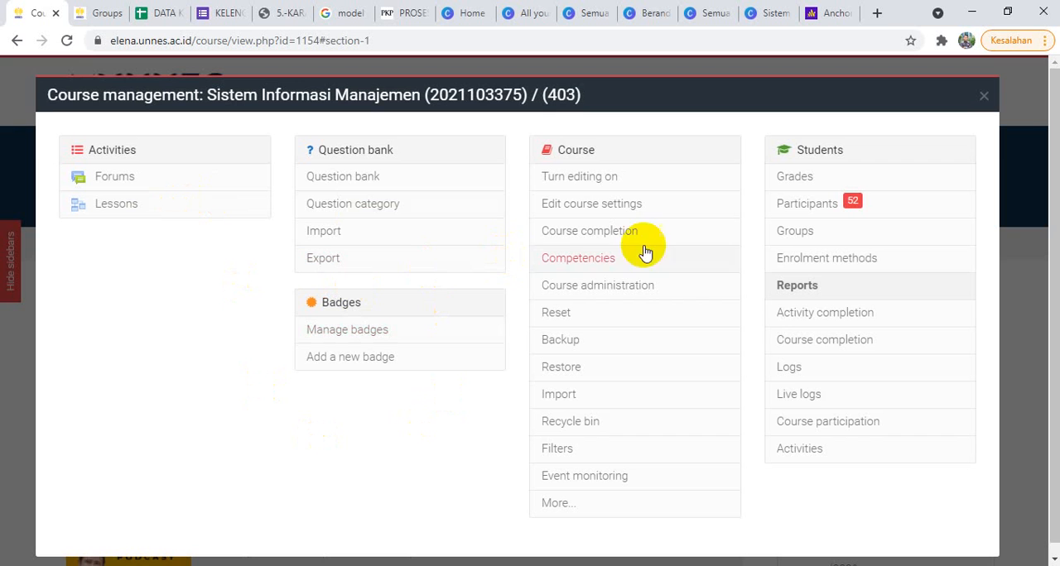
pyautogui.click(1011, 207)
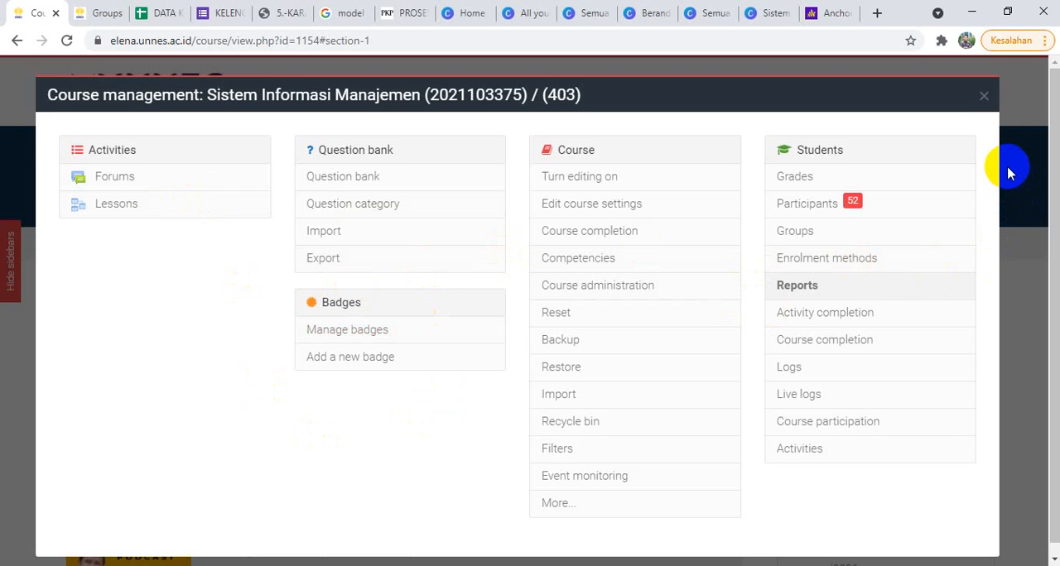
pyautogui.click(983, 95)
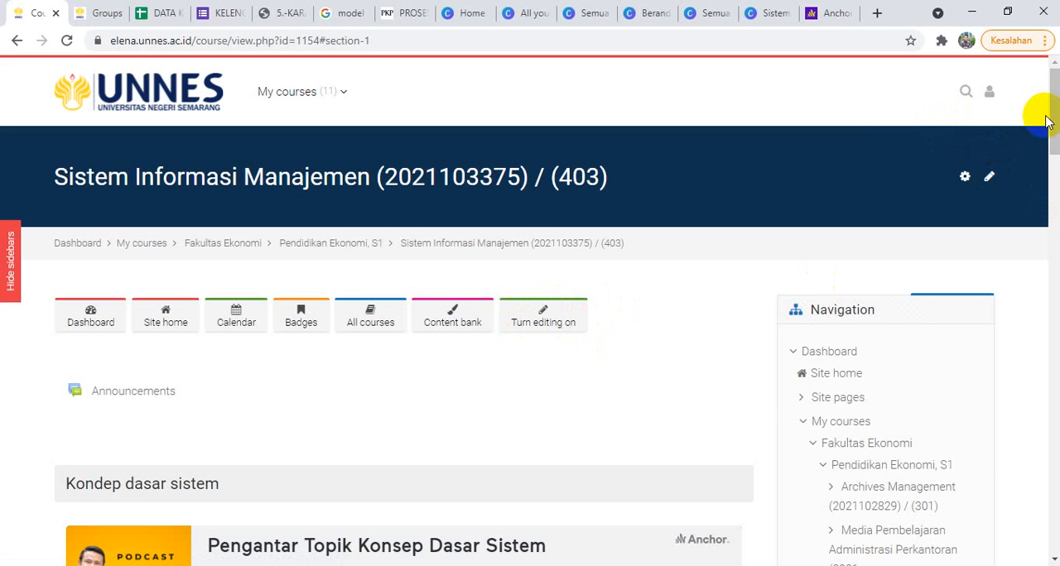
# Step: Check the Sistem Administrasi Kepegawaian presentation in Canva and the Konsep Dasar Sistem episode in Anchor, returning to the Moodle course page
pyautogui.click(768, 15)
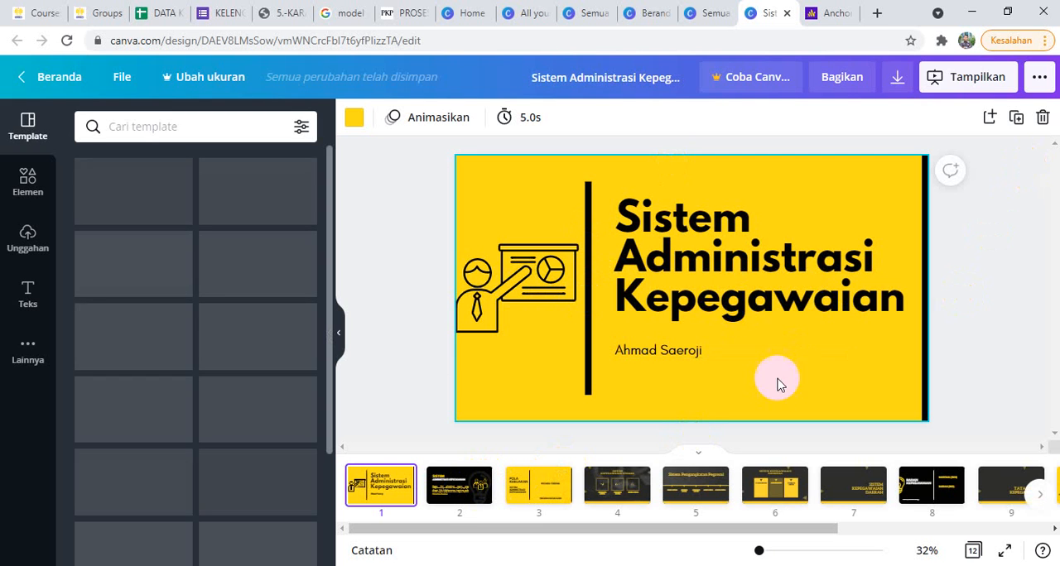
pyautogui.click(831, 14)
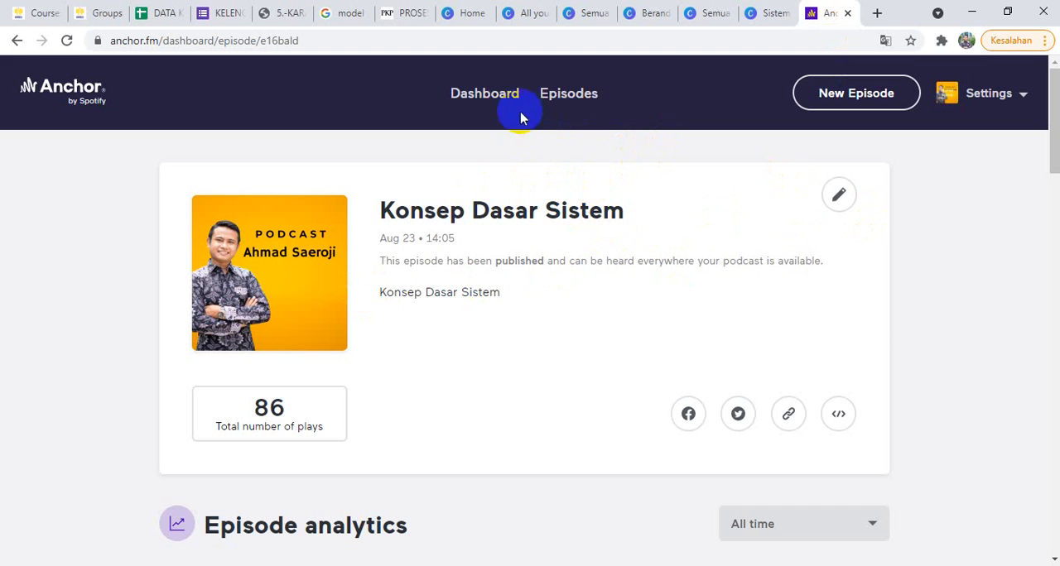
pyautogui.click(570, 99)
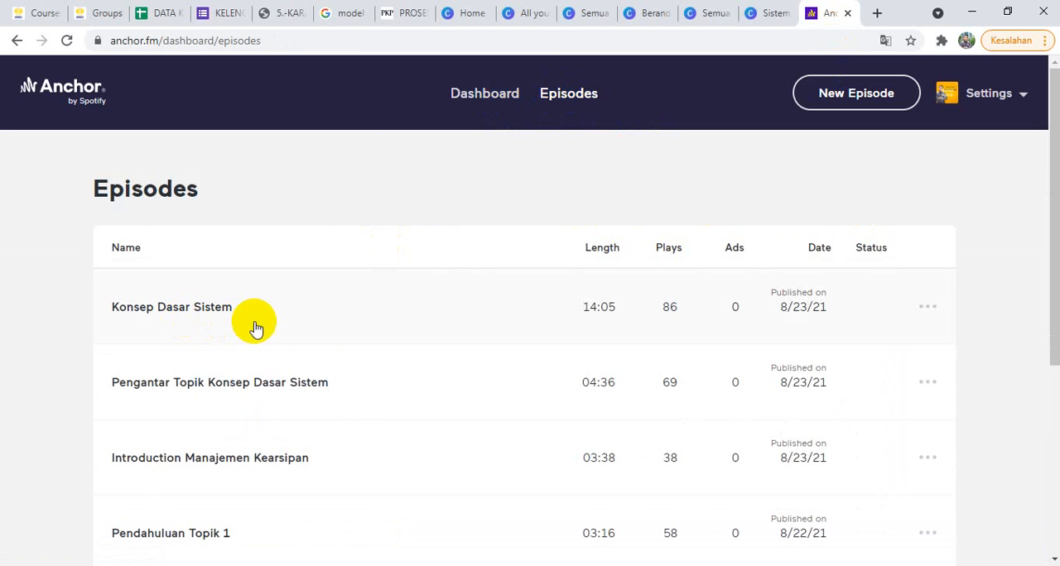
pyautogui.click(182, 310)
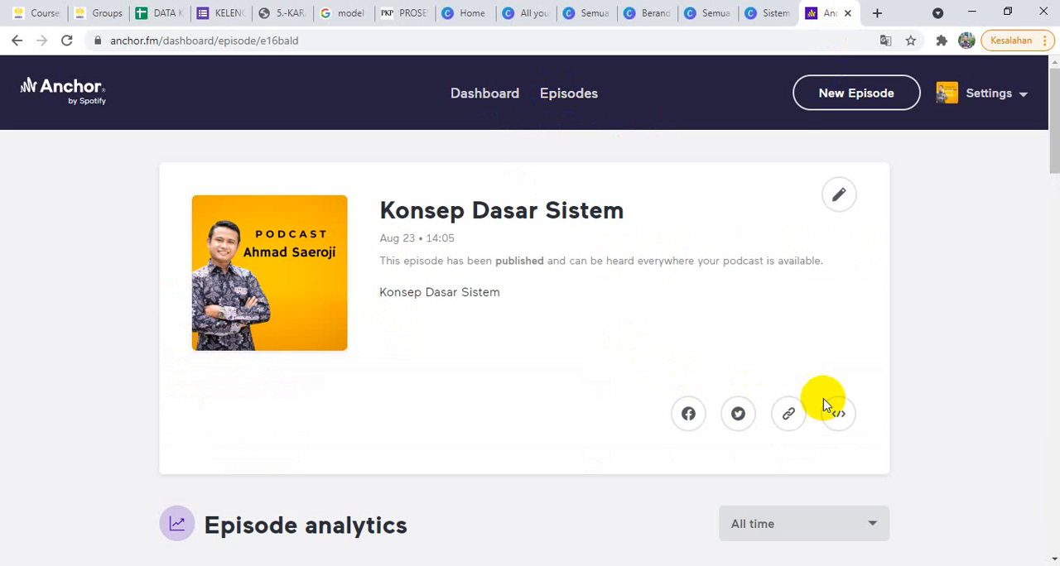
pyautogui.click(774, 12)
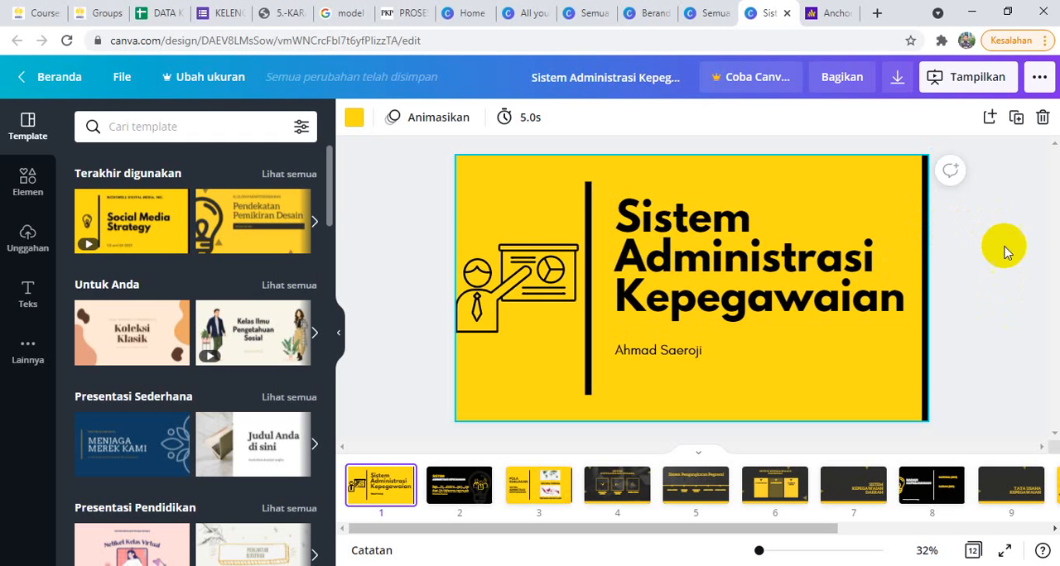
pyautogui.click(26, 13)
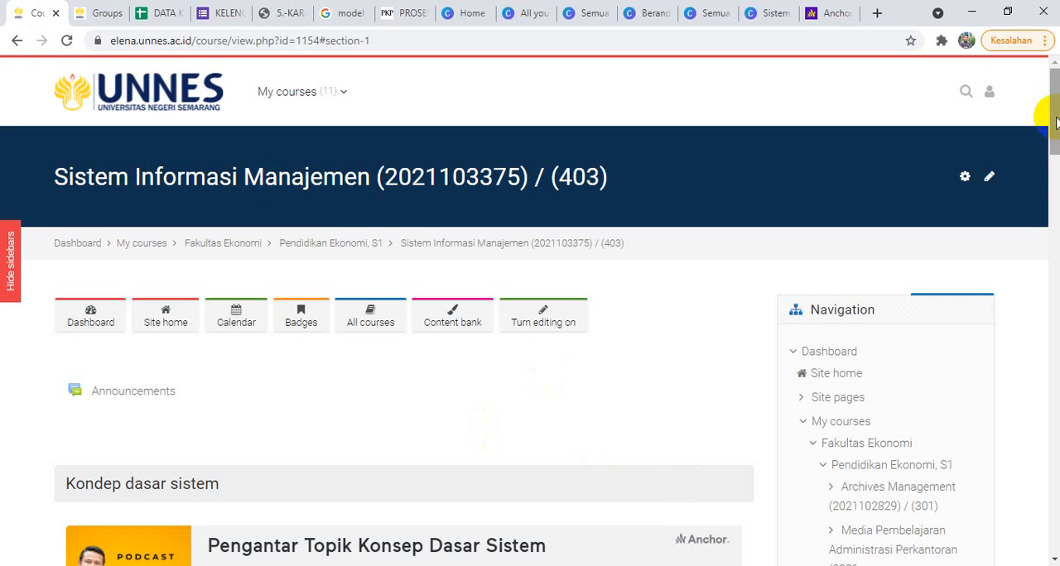
# Step: Turn on course editing and start adding a Lesson activity to the Model sistem section
pyautogui.moveTo(1053, 115)
pyautogui.mouseDown()
pyautogui.moveTo(1051, 152)
pyautogui.moveTo(1050, 125)
pyautogui.mouseUp()
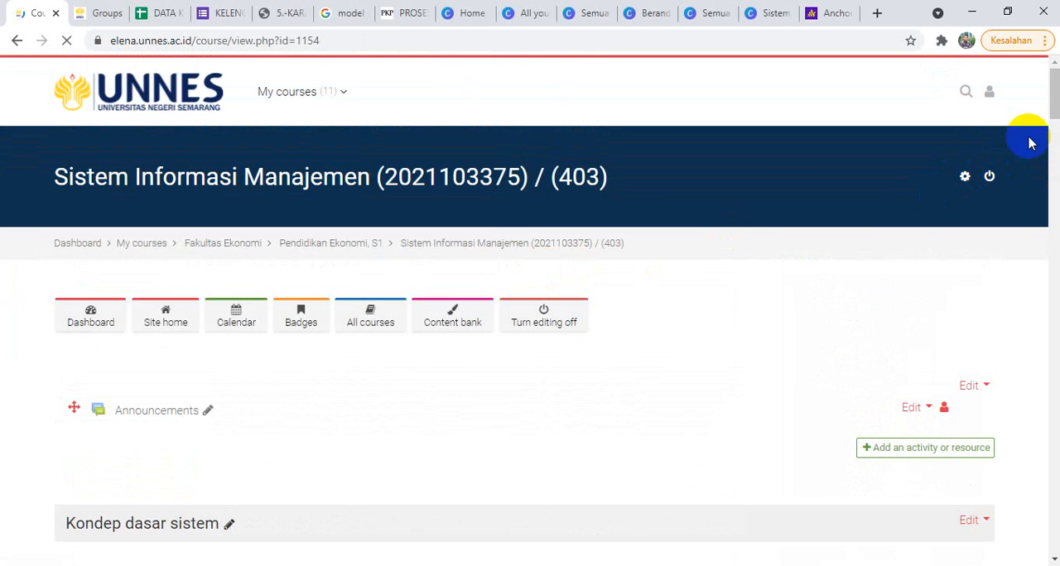
pyautogui.moveTo(1048, 83); pyautogui.dragTo(1057, 158)
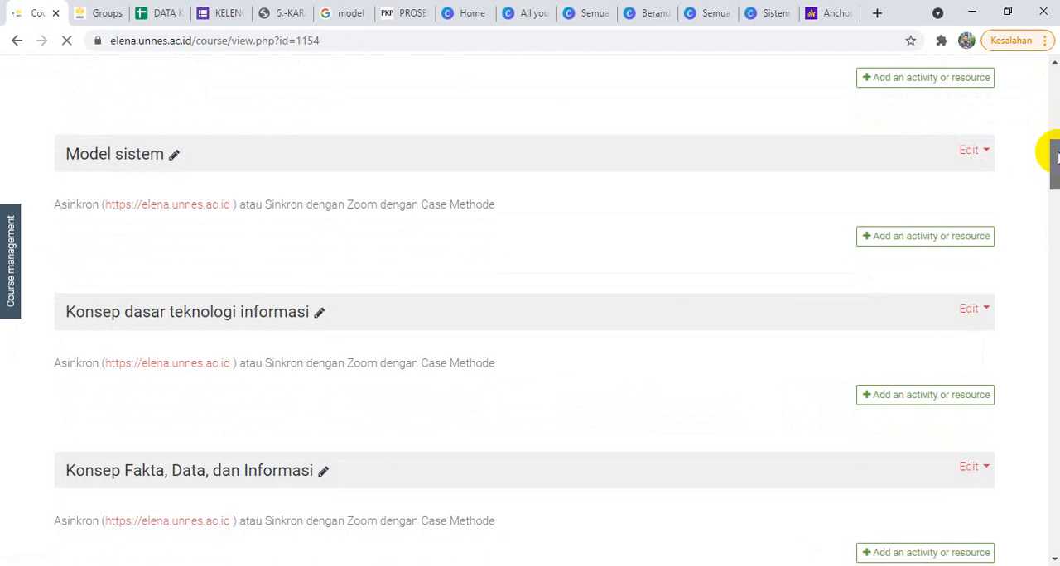
pyautogui.click(904, 244)
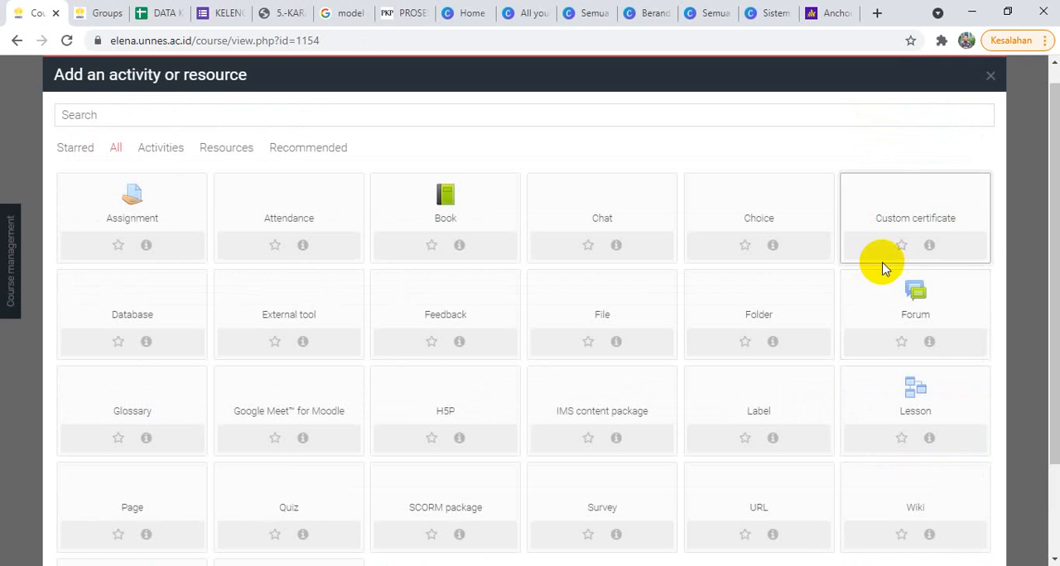
pyautogui.scroll(-1, 960, 249)
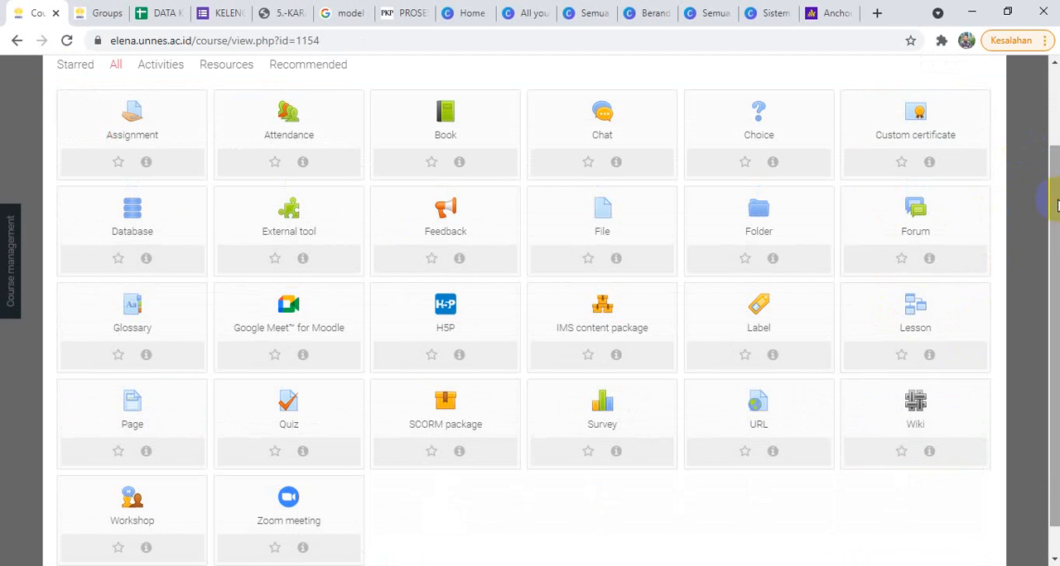
pyautogui.click(927, 325)
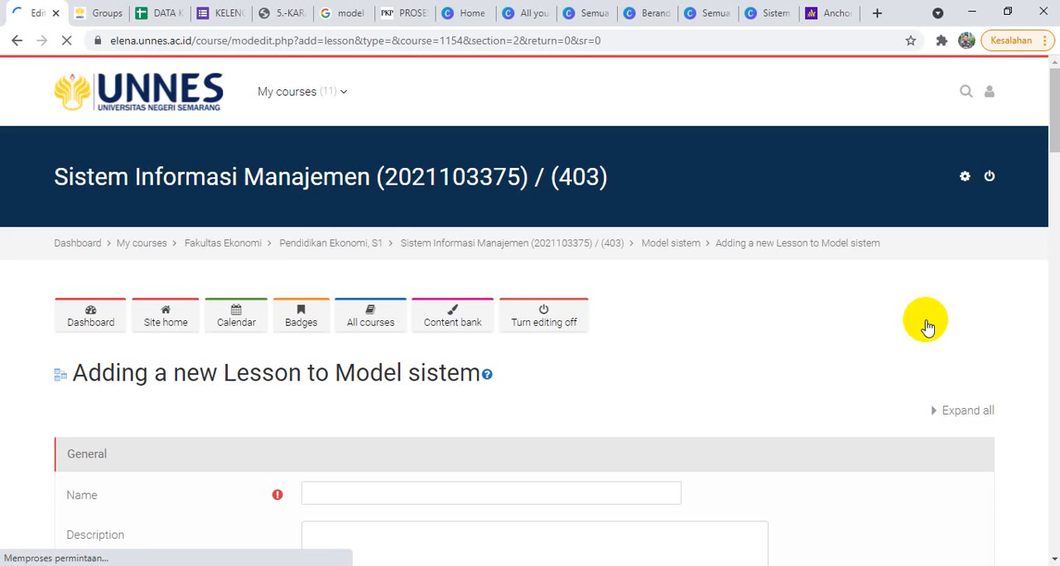
# Step: Name the new lesson "Contoh Embed Podcast dan Canva di Elena atau Moodle"
pyautogui.moveTo(1052, 99); pyautogui.dragTo(1052, 130)
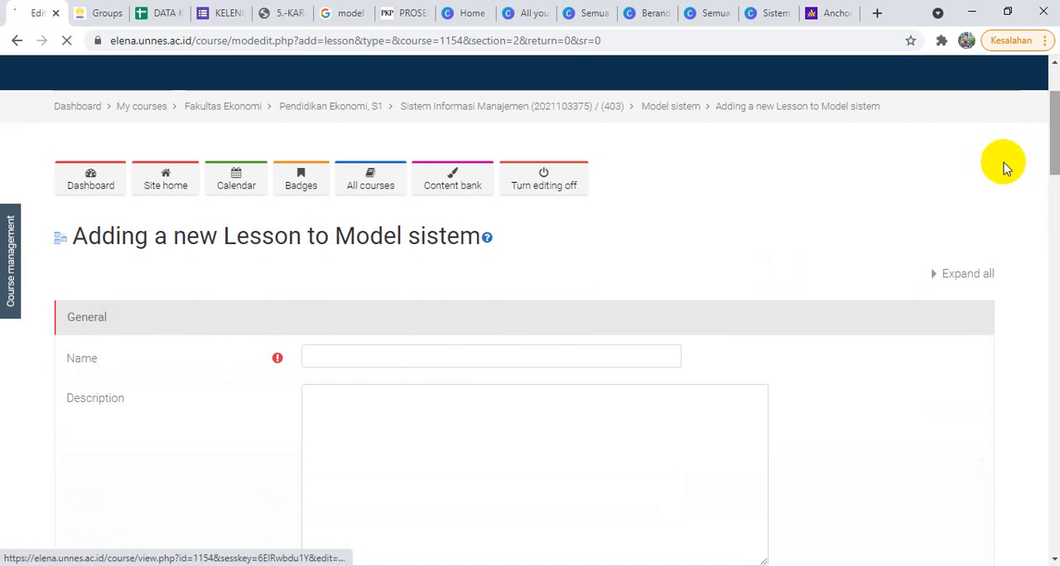
pyautogui.click(397, 361)
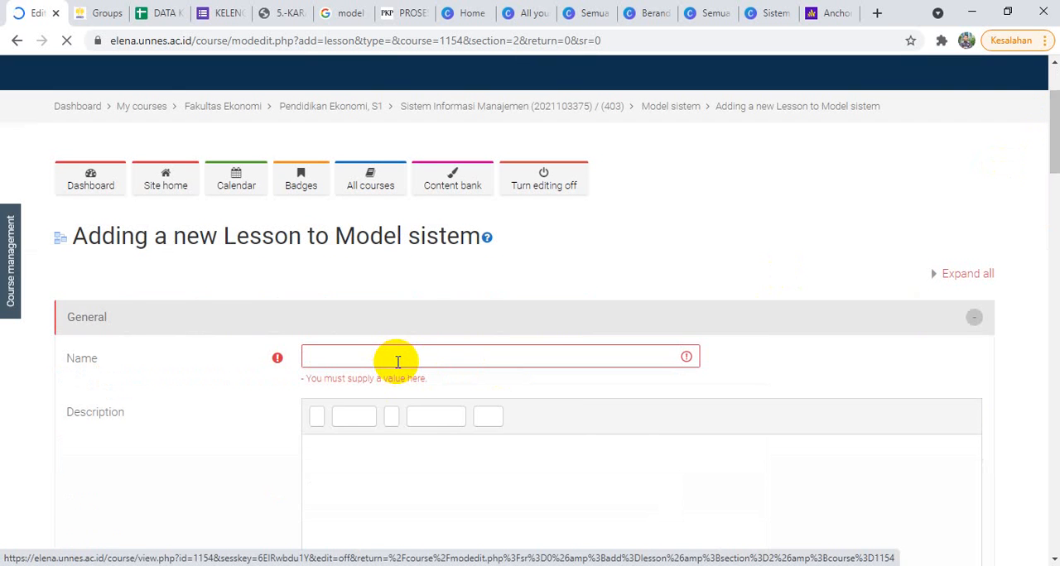
pyautogui.click(396, 361)
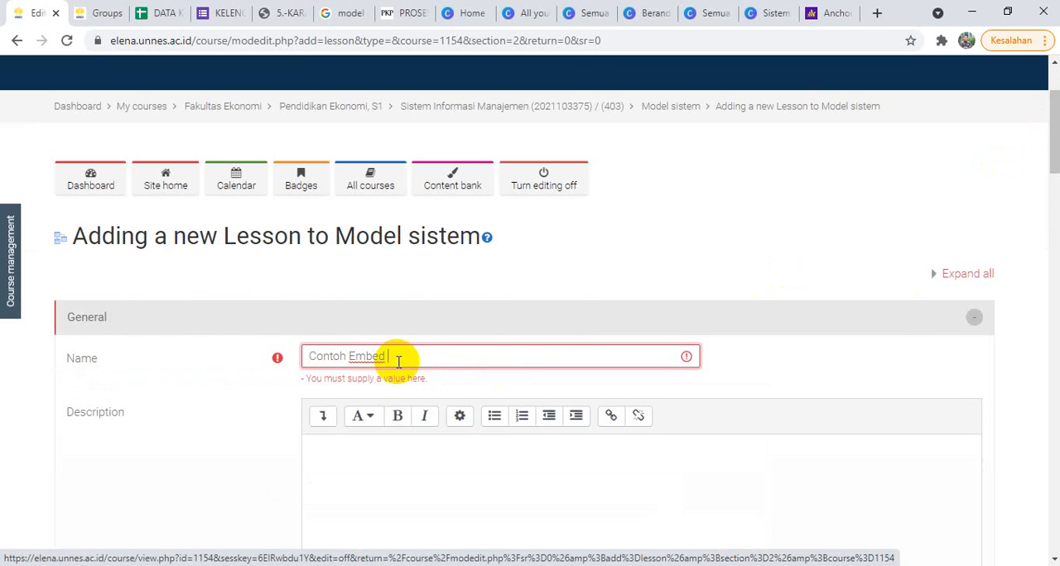
pyautogui.write('Contoh Embed Ped')
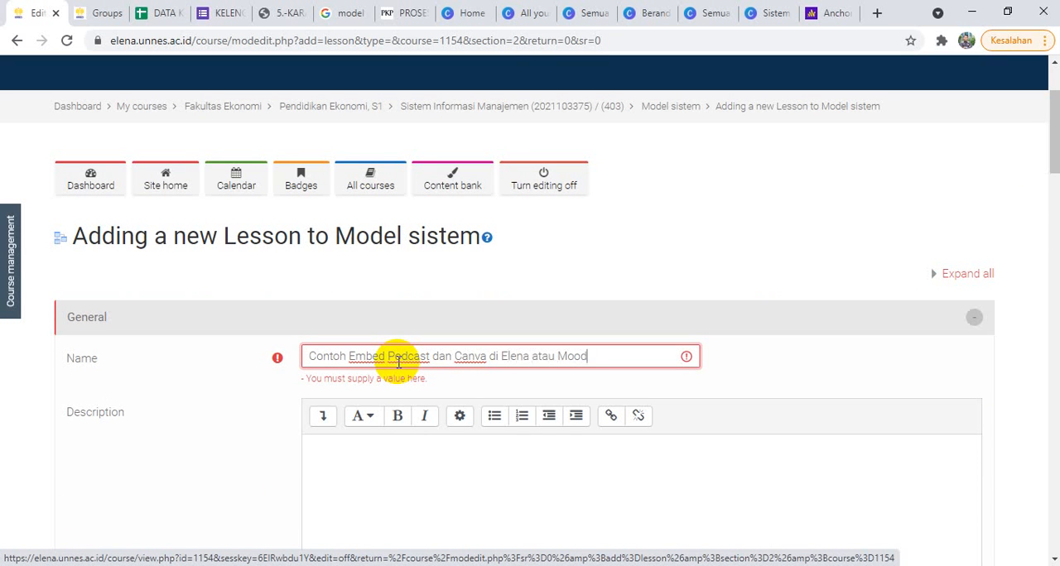
# Step: Set the lesson's completion tracking to "Show activity as complete when conditions are met"
pyautogui.moveTo(1052, 133); pyautogui.dragTo(1055, 240)
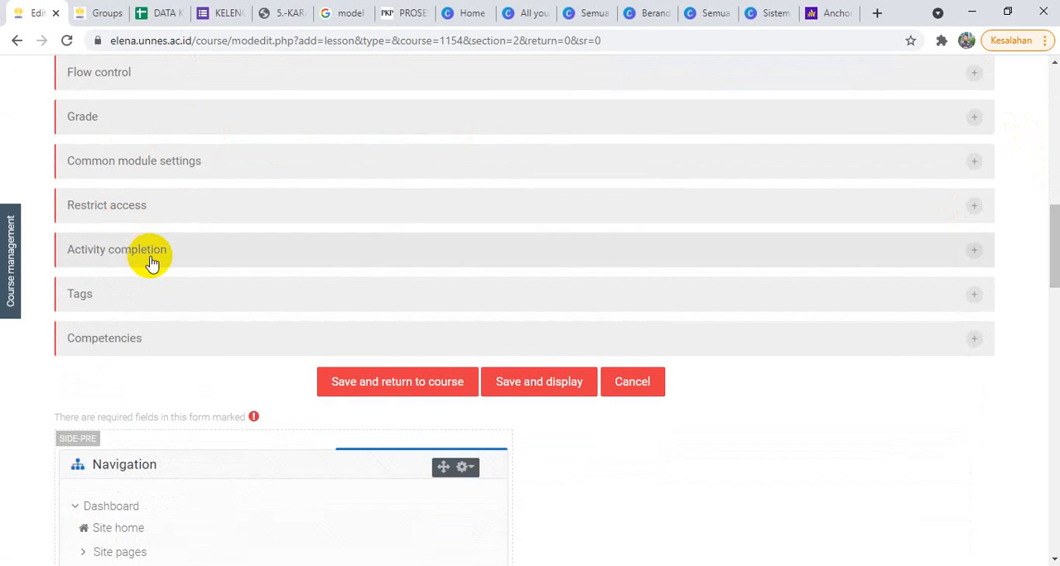
pyautogui.click(152, 250)
pyautogui.click(430, 298)
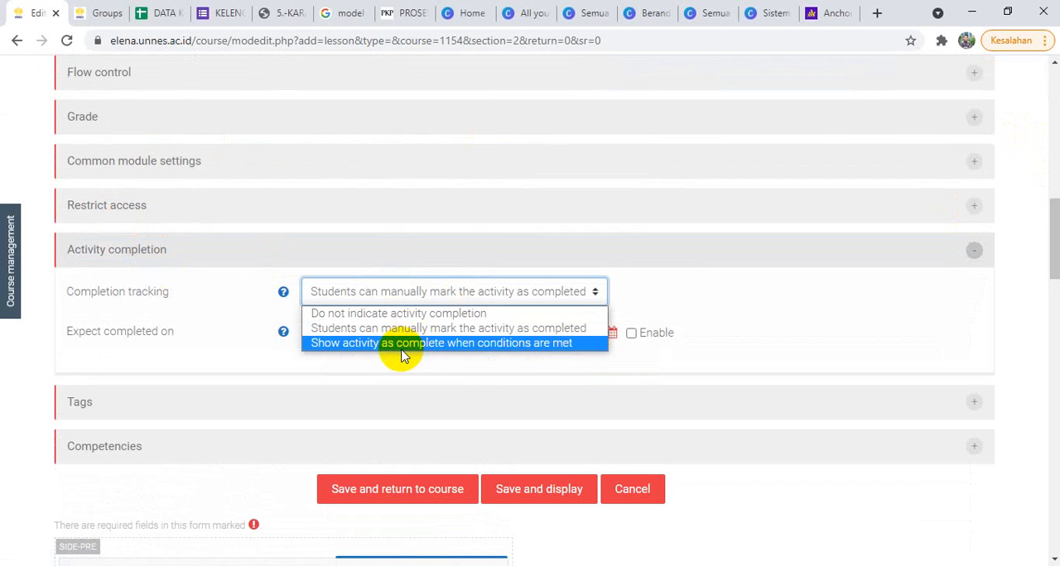
pyautogui.click(402, 354)
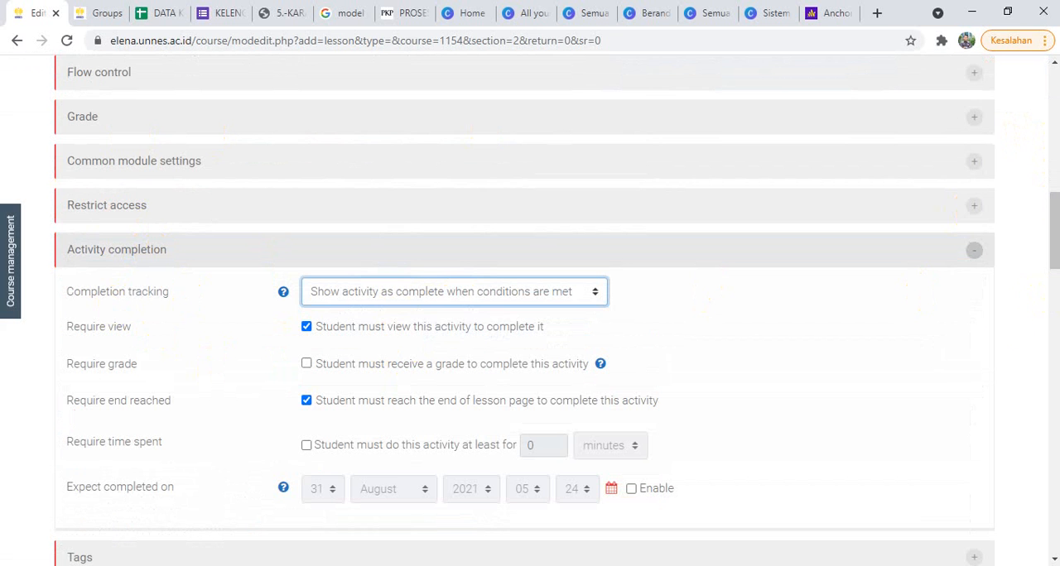
# Step: Require students to spend at least 5 minutes on the lesson, and save it, returning to the course
pyautogui.click(306, 445)
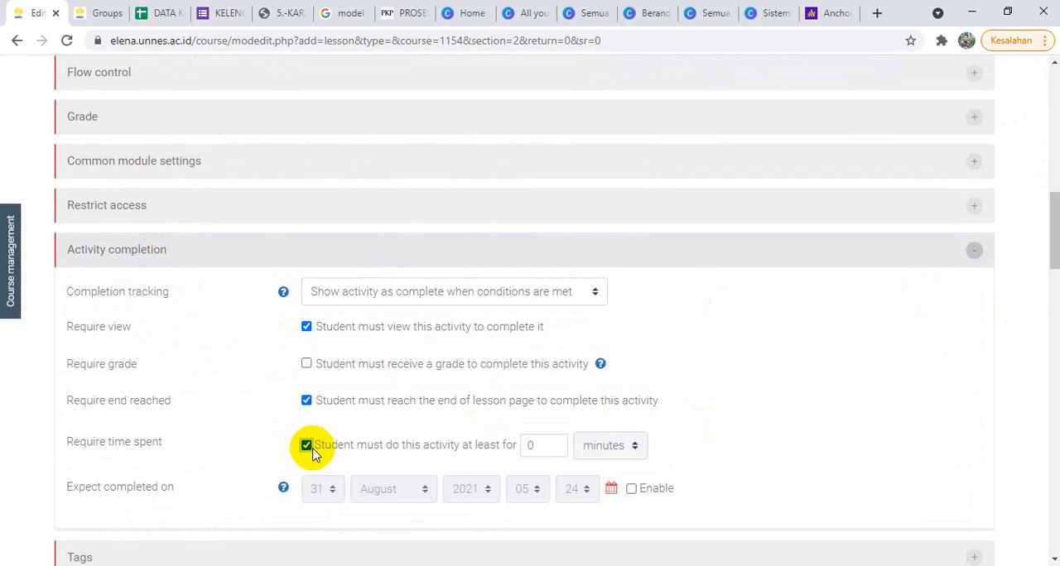
pyautogui.click(550, 444)
pyautogui.moveTo(550, 444); pyautogui.dragTo(508, 452)
pyautogui.write('5')
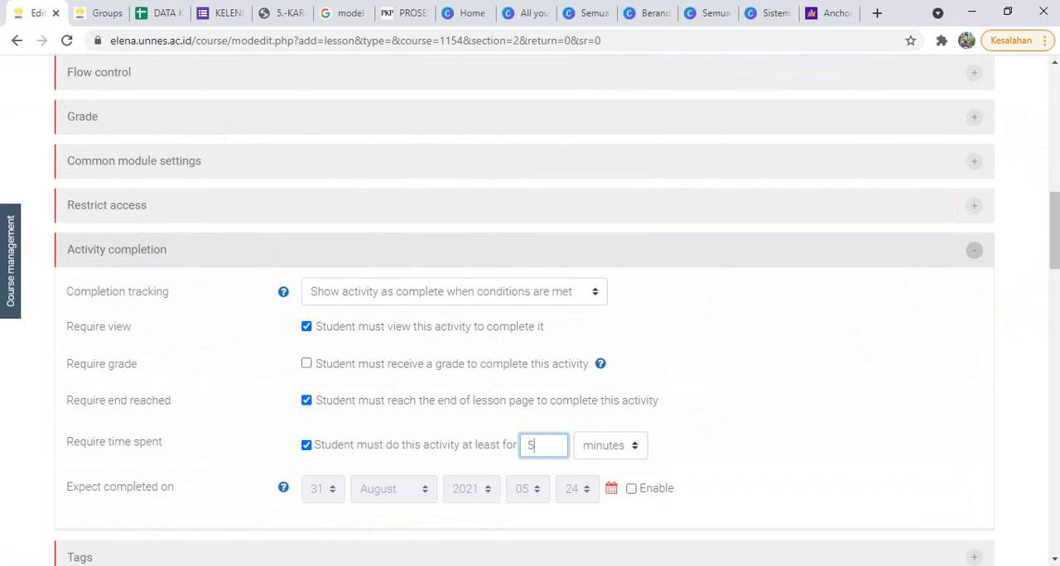
pyautogui.moveTo(1053, 218); pyautogui.dragTo(1053, 244)
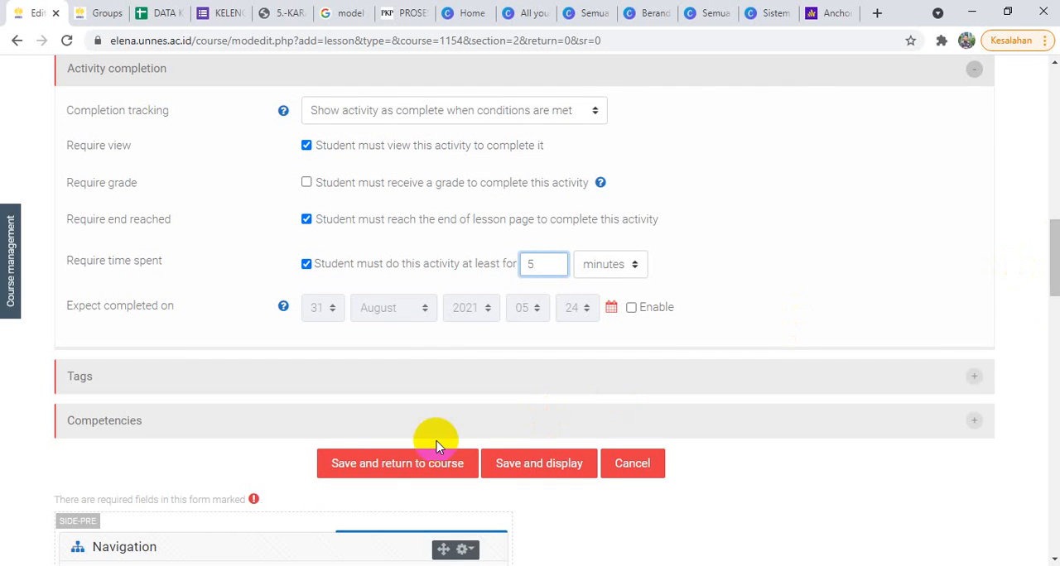
pyautogui.click(399, 464)
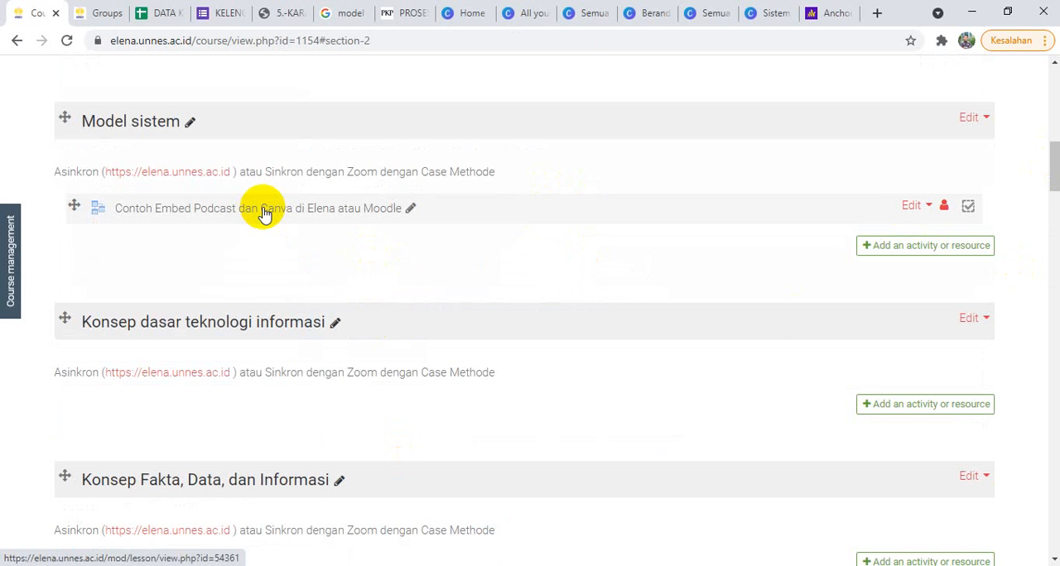
# Step: Open the new lesson in the Model sistem section and start a content page titled "materi dari canva"
pyautogui.click(213, 214)
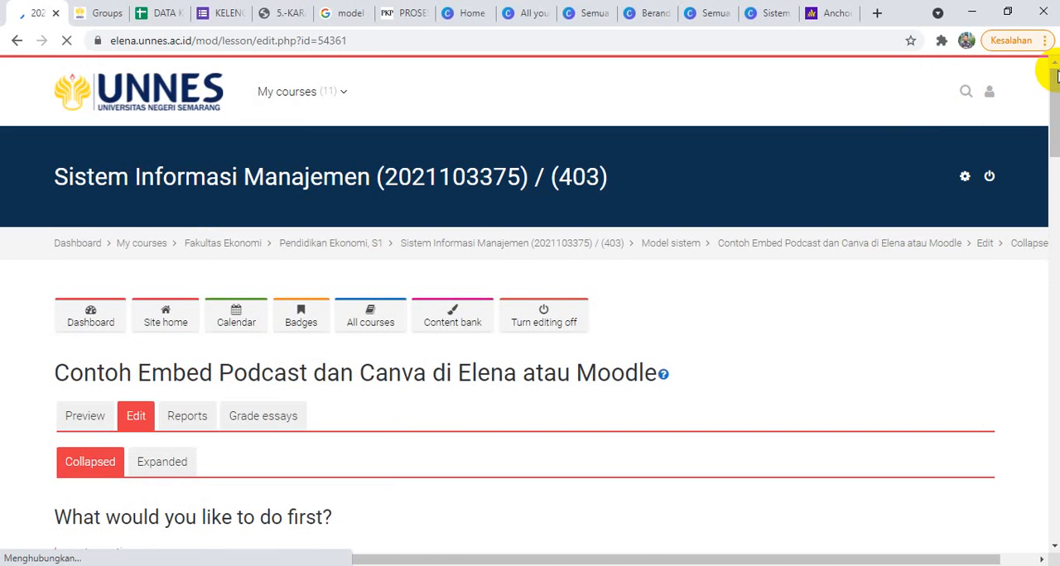
pyautogui.moveTo(1054, 78); pyautogui.dragTo(1043, 116)
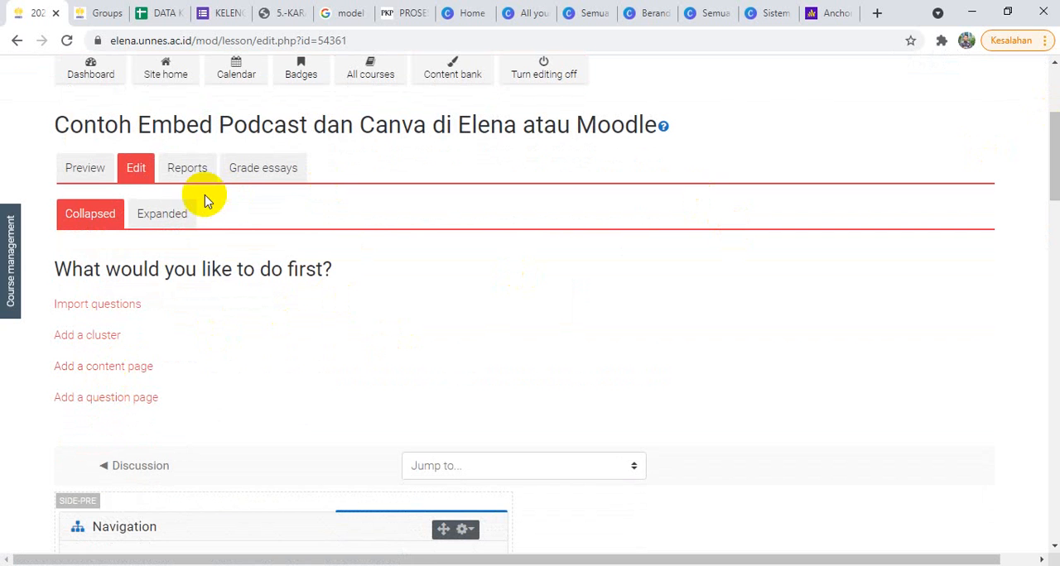
pyautogui.moveTo(1054, 166)
pyautogui.mouseDown()
pyautogui.moveTo(1045, 130)
pyautogui.moveTo(1054, 185)
pyautogui.moveTo(1042, 141)
pyautogui.moveTo(1054, 134)
pyautogui.moveTo(1055, 163)
pyautogui.mouseUp()
pyautogui.click(1040, 141)
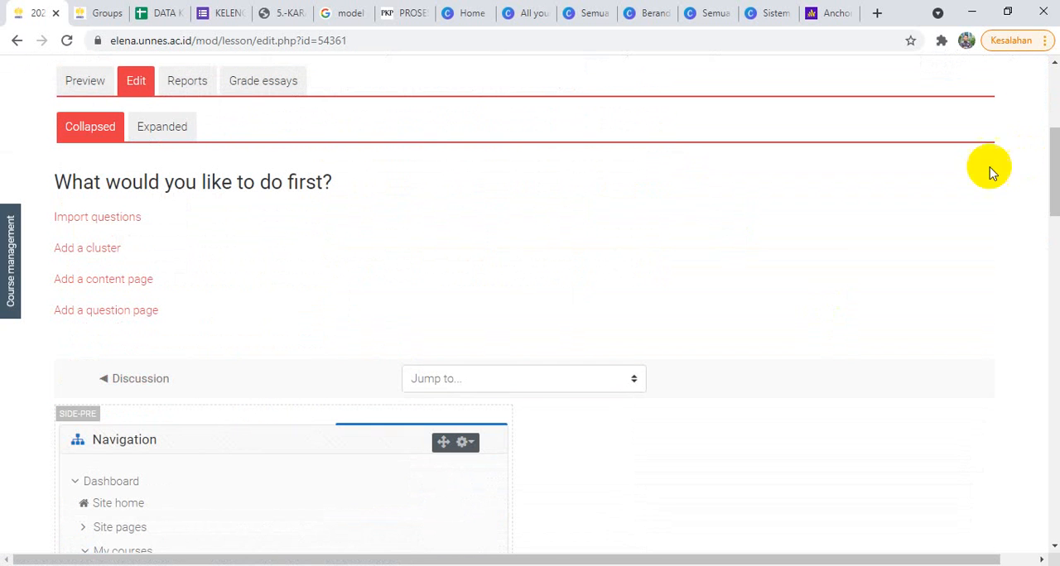
pyautogui.click(114, 282)
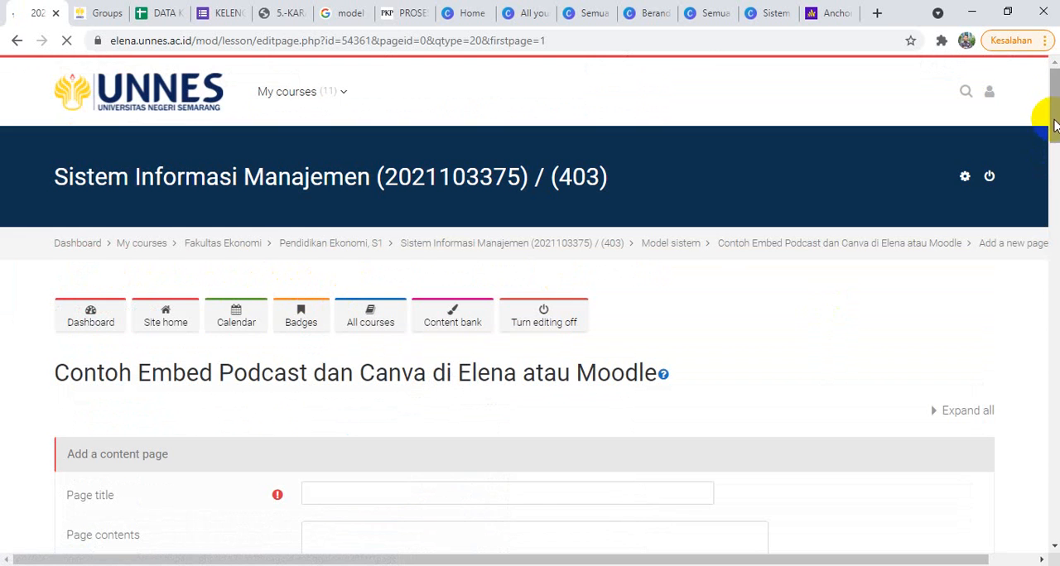
pyautogui.moveTo(1053, 114); pyautogui.dragTo(1054, 145)
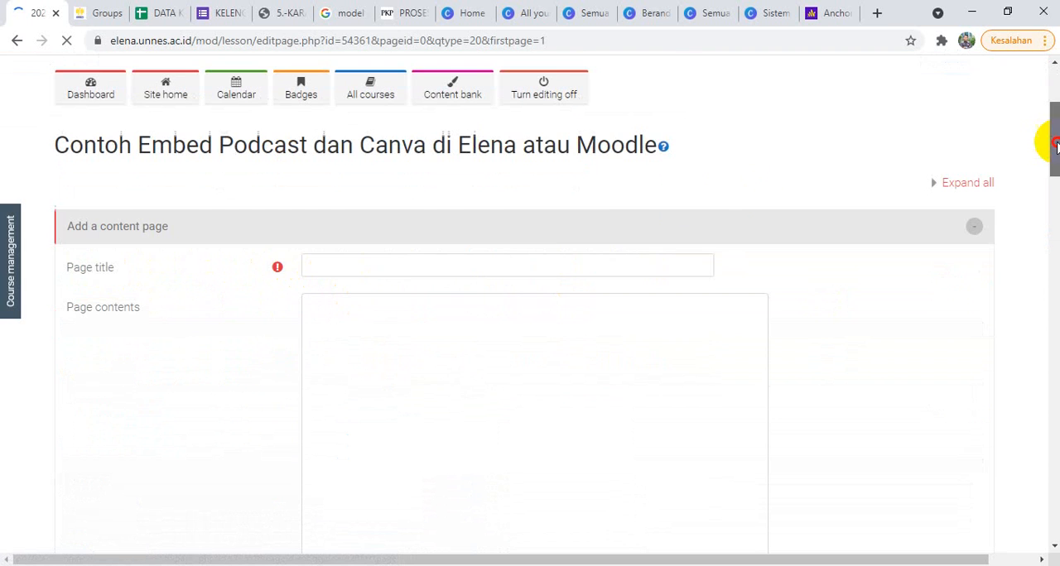
pyautogui.click(535, 274)
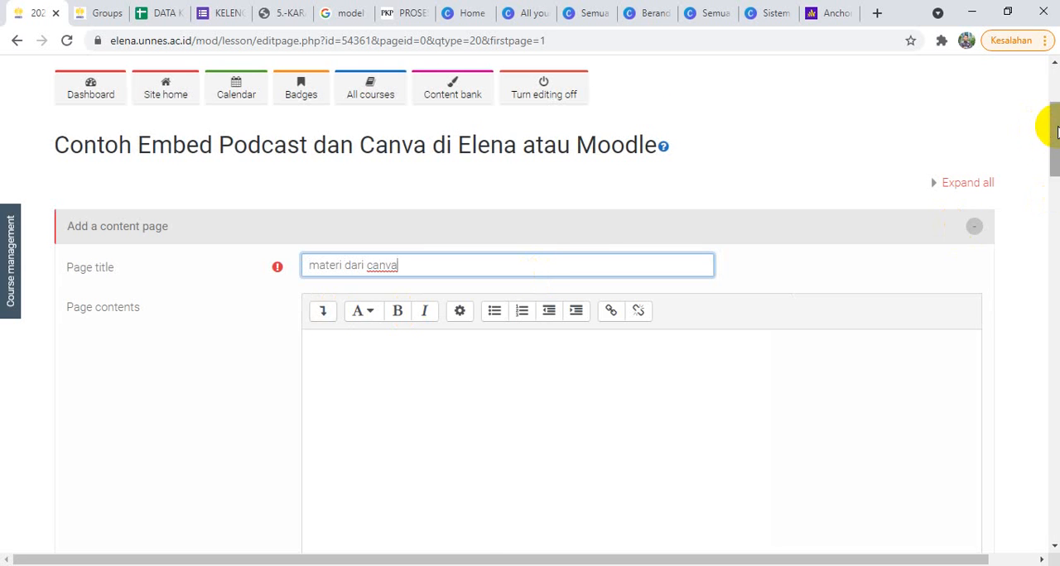
# Step: Show the page contents as HTML source and clear the existing paragraph markup
pyautogui.moveTo(1053, 131); pyautogui.dragTo(1056, 165)
pyautogui.scroll(1, 1056, 166)
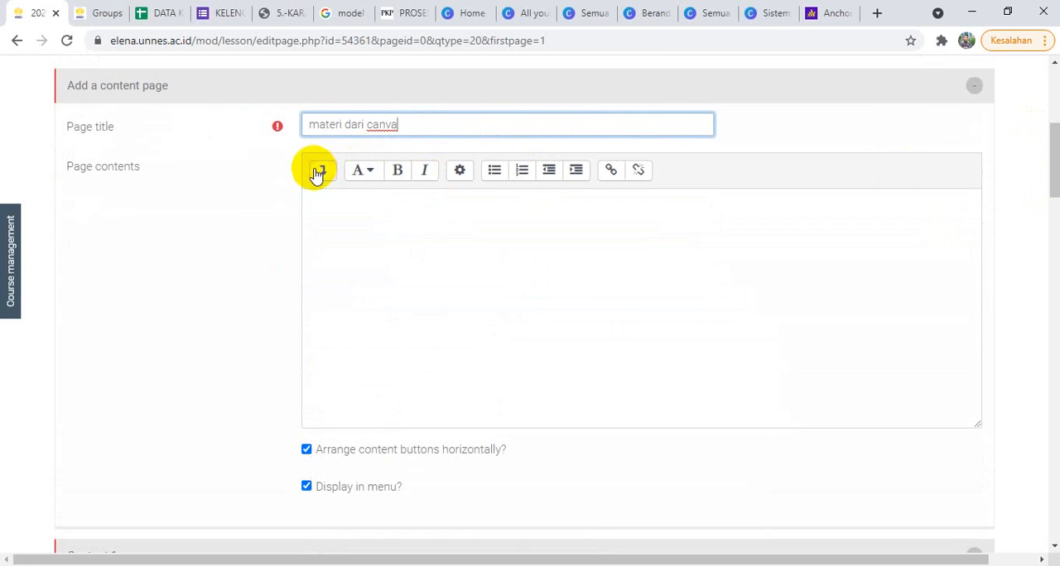
pyautogui.click(323, 174)
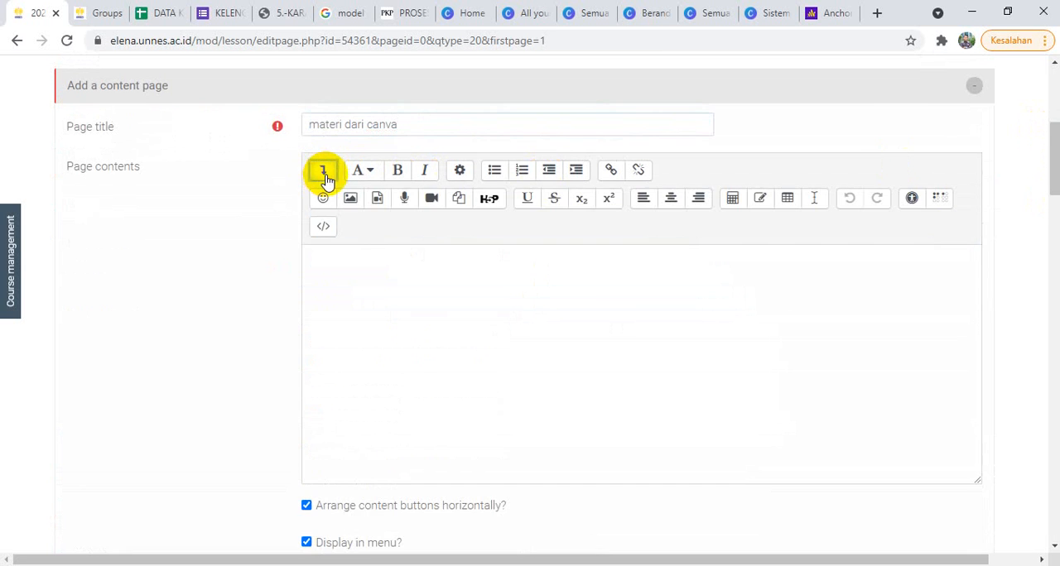
pyautogui.click(323, 228)
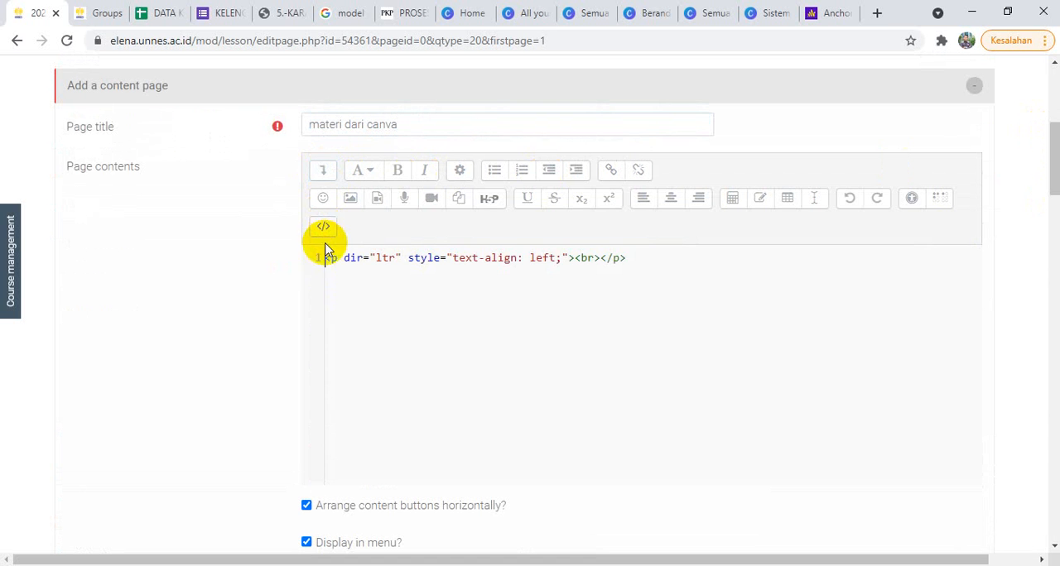
pyautogui.click(629, 263)
pyautogui.moveTo(629, 262); pyautogui.dragTo(300, 265)
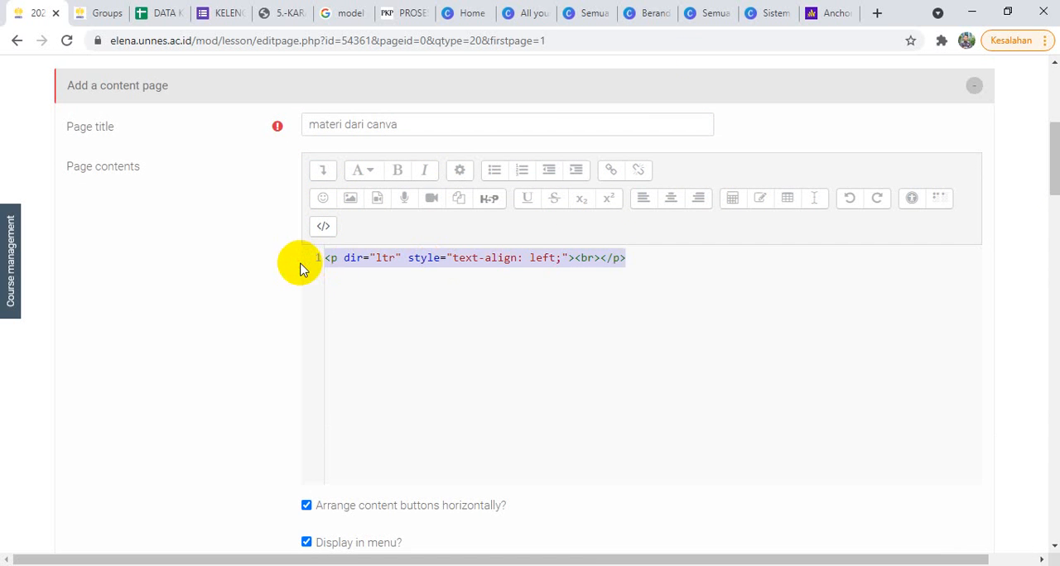
pyautogui.press('BackSpace')
# Step: Copy the HTML embed code of the Sistem Administrasi Kepegawaian design in Canva and paste it into the lesson page's HTML source
pyautogui.click(762, 14)
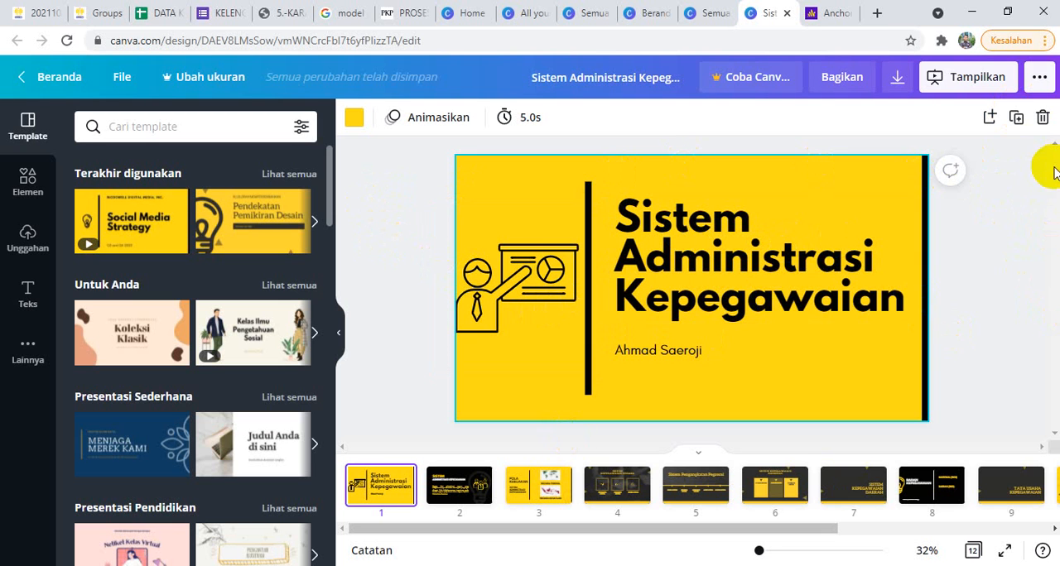
pyautogui.click(1038, 80)
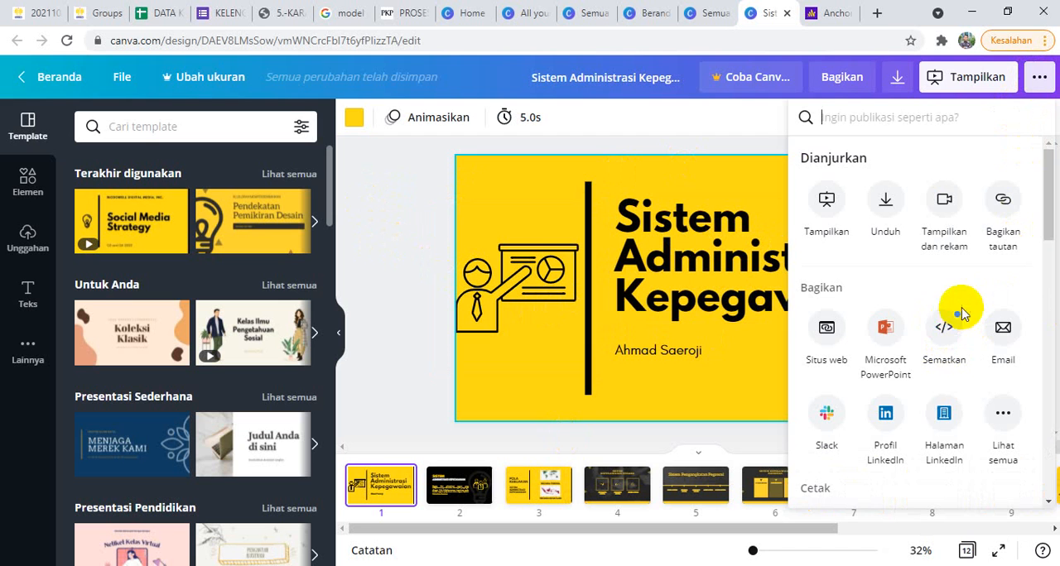
pyautogui.click(942, 335)
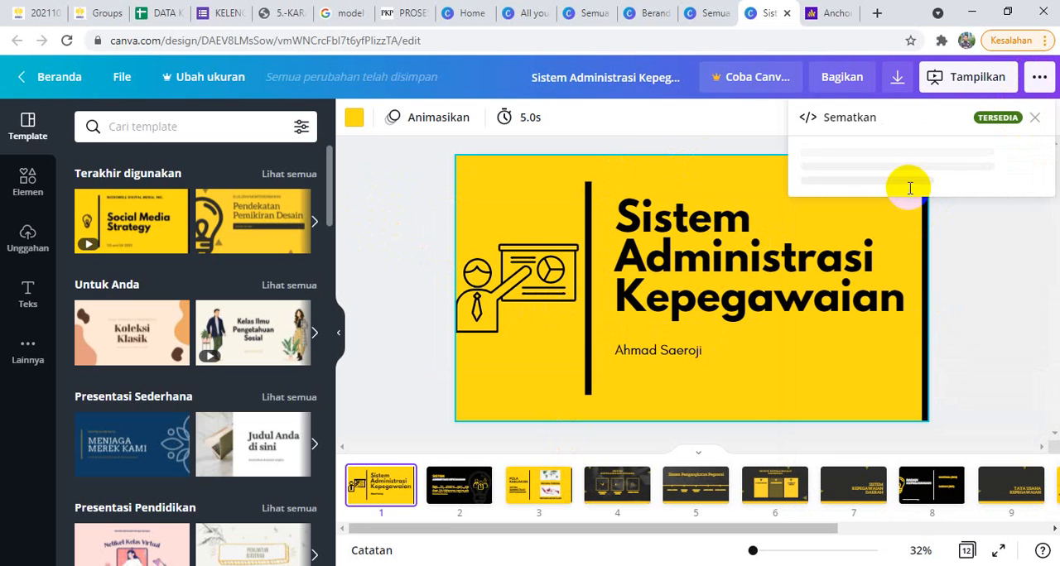
pyautogui.click(1013, 187)
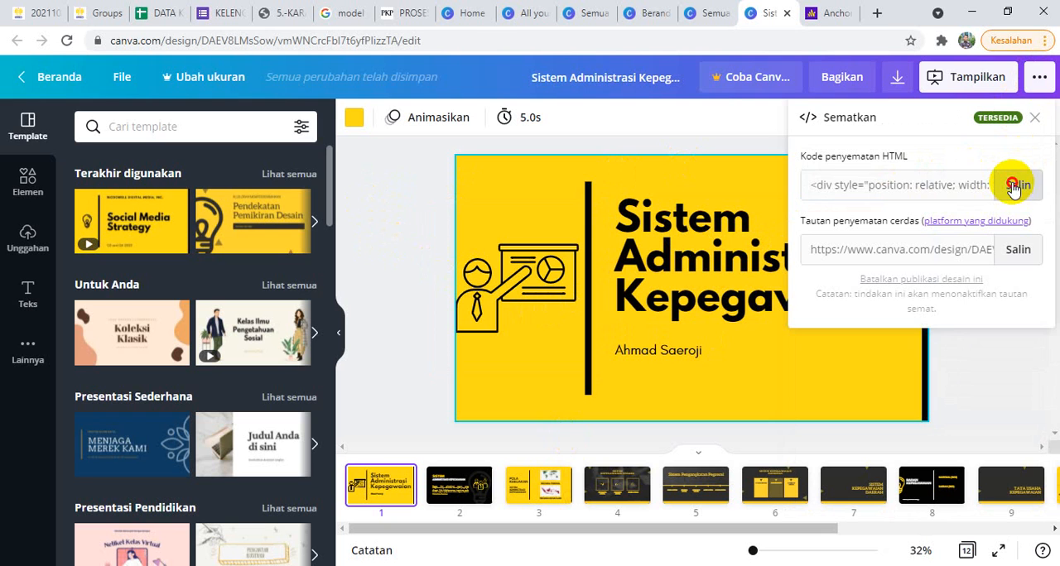
pyautogui.click(33, 10)
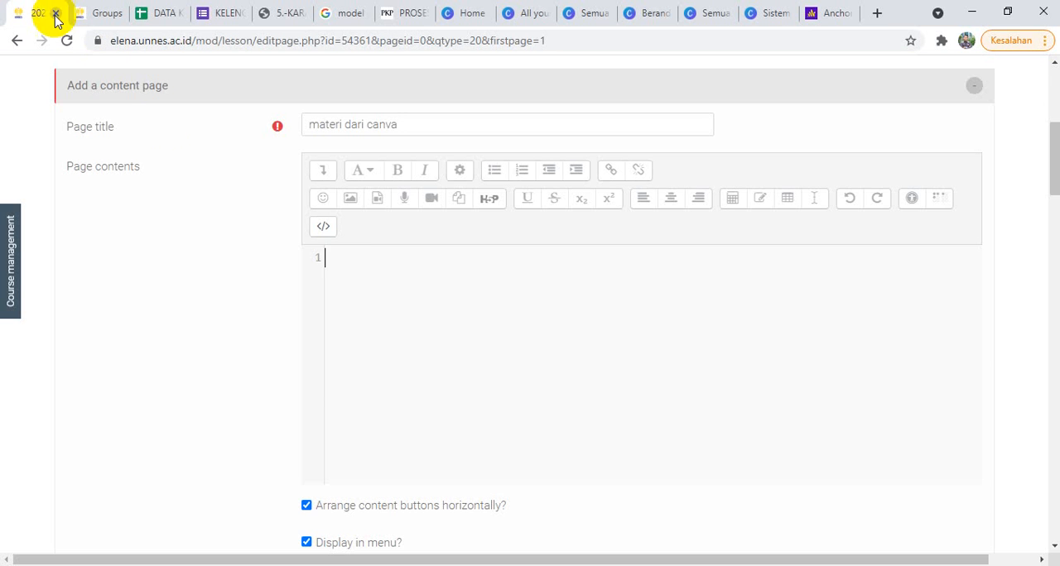
pyautogui.write('<div style="position: relative; width: 100%; height: 0; padding-top: 56.2500%;  padding-bottom: 48px; box-shadow: 0 2px 8px 0 rgba(63,69,81,0.16); margin-top: 1.6em; margin-bottom: 0.9em; overflow: hidden;  border-radius: 8px; will-change: transform;">   <iframe loading="lazy" style="position: absolute; width: 100%; height: 100%; top: 0; left: 0; border: none; padding: 0;margin: 0;"     src="https:&#x2F;&#x2F;www.canva.com&#x2F;design&#x2F;DAEV8LMsSow&#x2F;view?embed">   </iframe> </div> <a href="https:&#x2F;&#x2F;www.canva.com&#x2F;design&#x2F;DAEV8LMsSow&#x2F;view?utm_content=DAEV8LMsSow&amp;utm_campaign=designshare&amp;utm_medium=embeds&amp;utm_source=link" target="_blank" rel="noopener">Sistem Administrasi Kepegawaian</a> oleh Ahmad Saeroji')
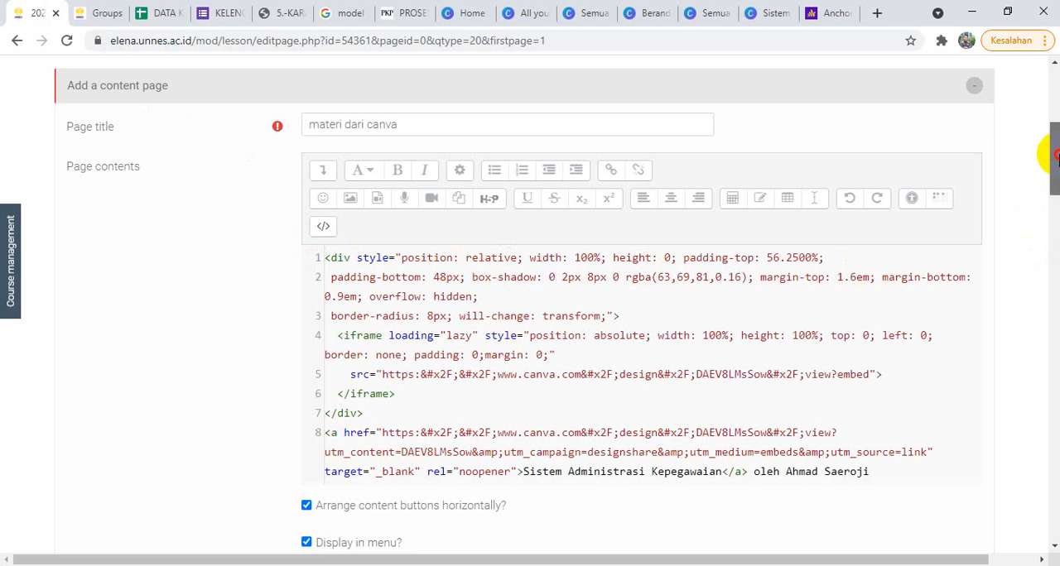
# Step: Delete the author credit and the link text from the pasted embed code, and set the iframe's border to yes
pyautogui.moveTo(1057, 155); pyautogui.dragTo(1057, 164)
pyautogui.moveTo(813, 407); pyautogui.dragTo(753, 412)
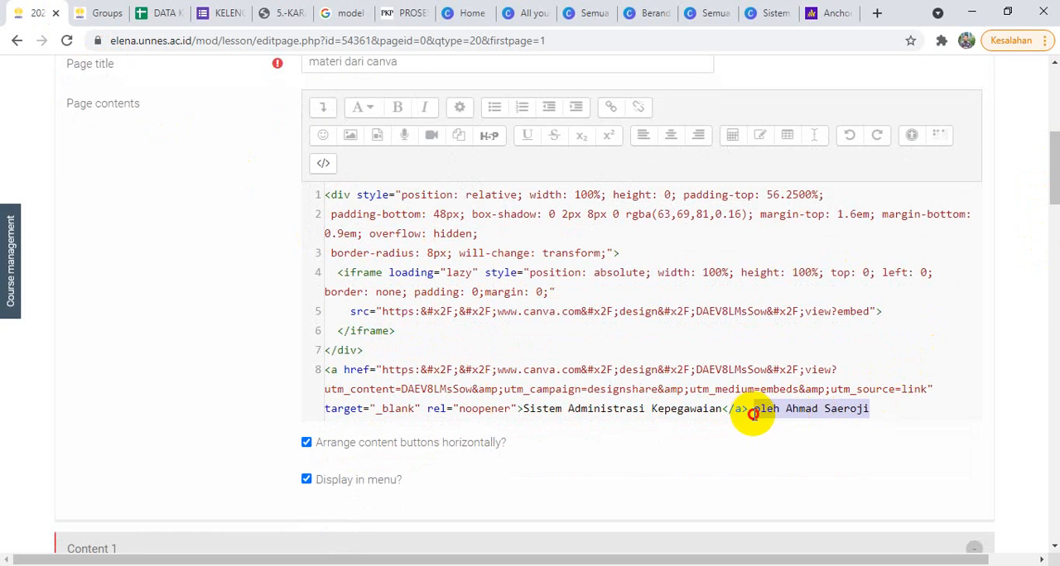
pyautogui.press('Delete')
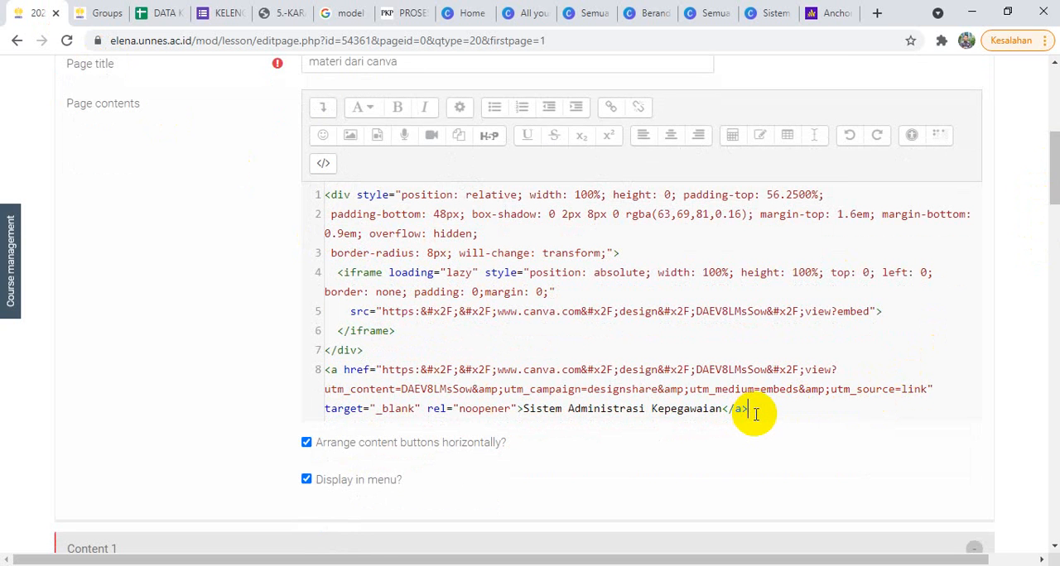
pyautogui.moveTo(724, 410); pyautogui.dragTo(525, 412)
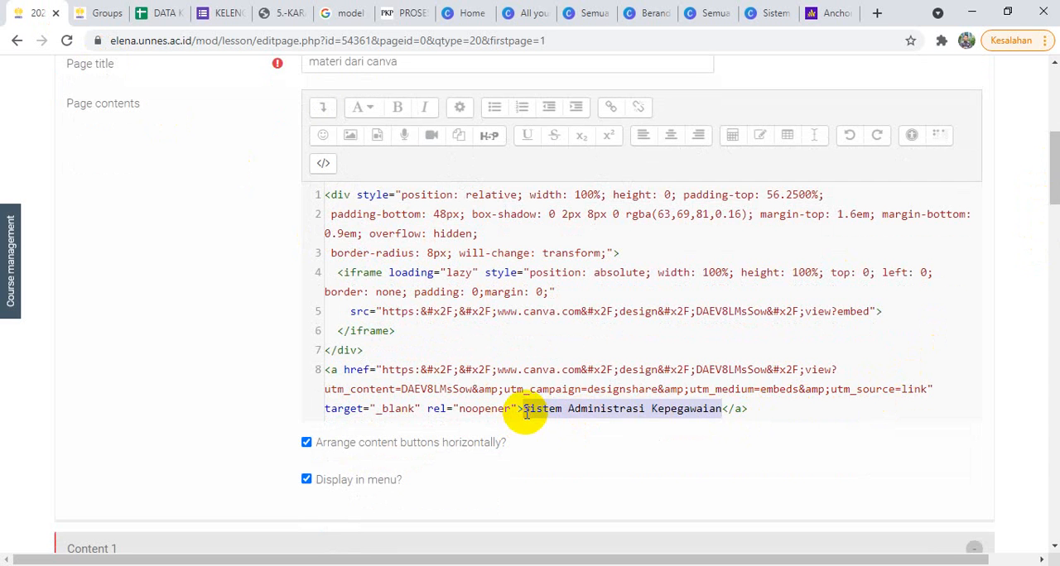
pyautogui.press('Delete')
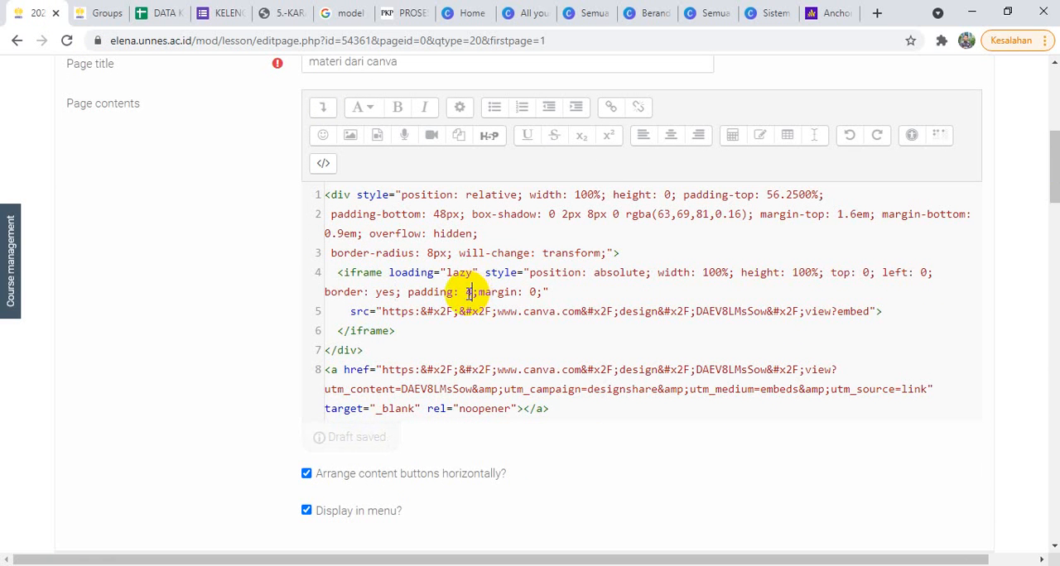
# Step: Enter "Selesai" as the Content 1 description and set its jump to End of lesson
pyautogui.moveTo(1052, 202); pyautogui.dragTo(1015, 232)
pyautogui.click(330, 294)
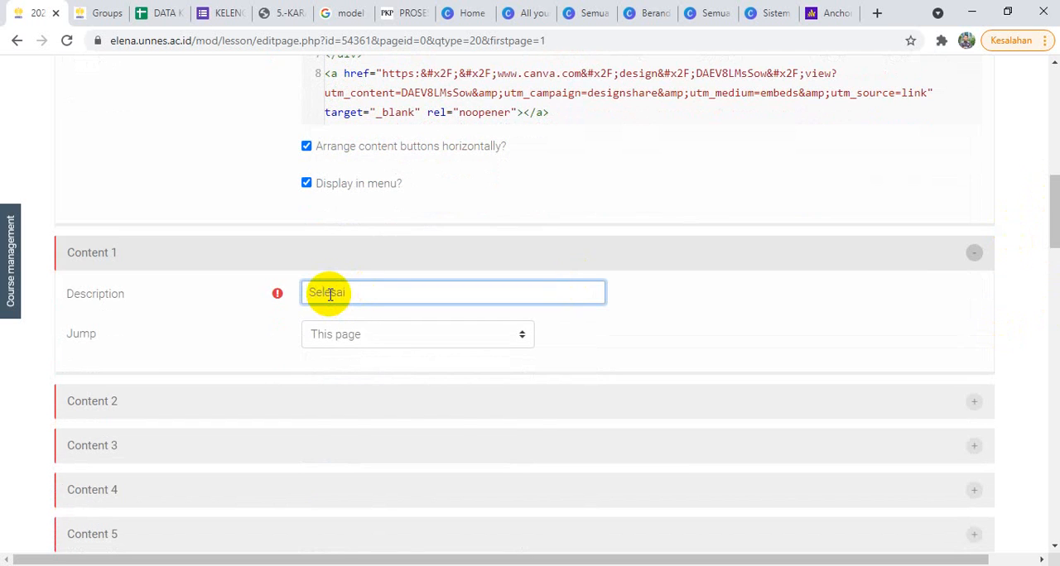
pyautogui.click(347, 333)
pyautogui.click(349, 401)
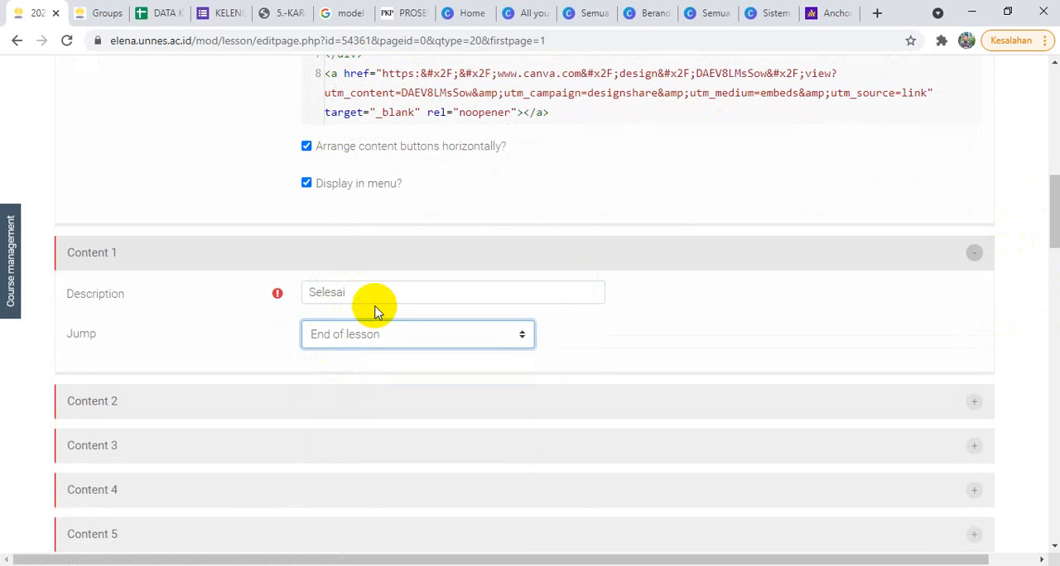
pyautogui.click(374, 341)
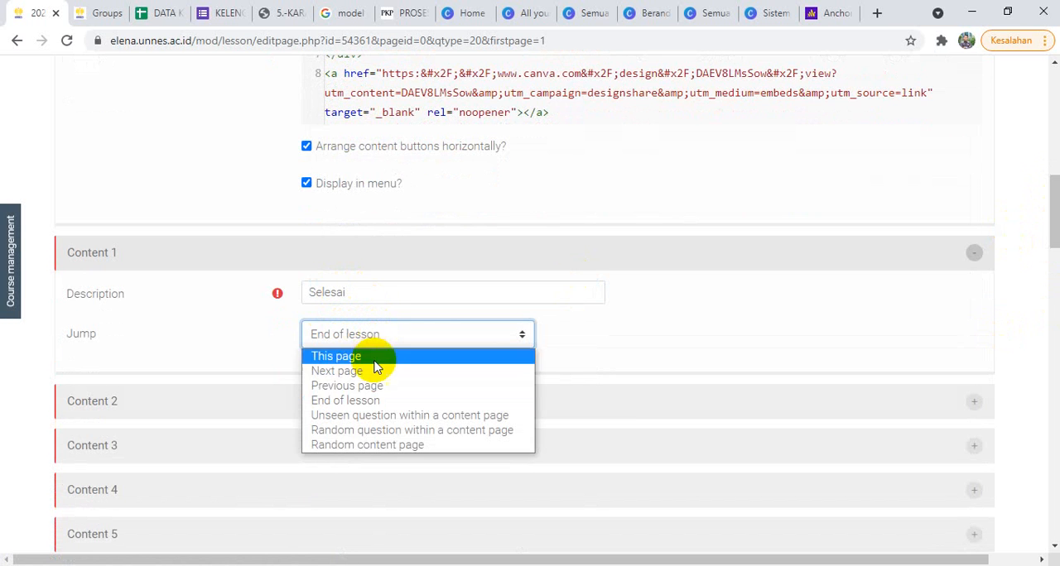
pyautogui.click(365, 403)
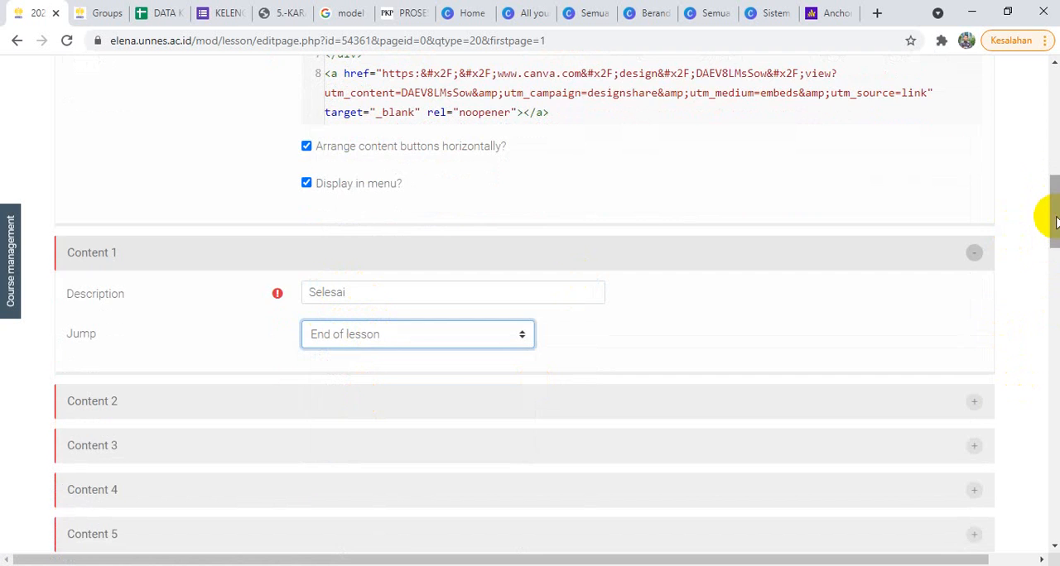
# Step: Save the content page and open the lesson's preview
pyautogui.moveTo(1048, 221); pyautogui.dragTo(1048, 286)
pyautogui.click(339, 123)
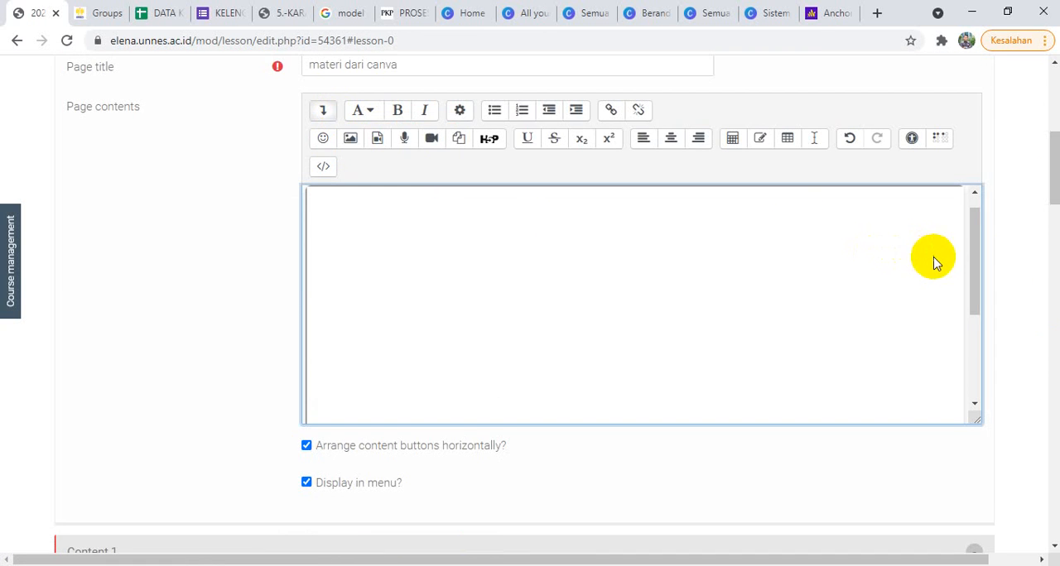
pyautogui.scroll(-4, 1048, 115)
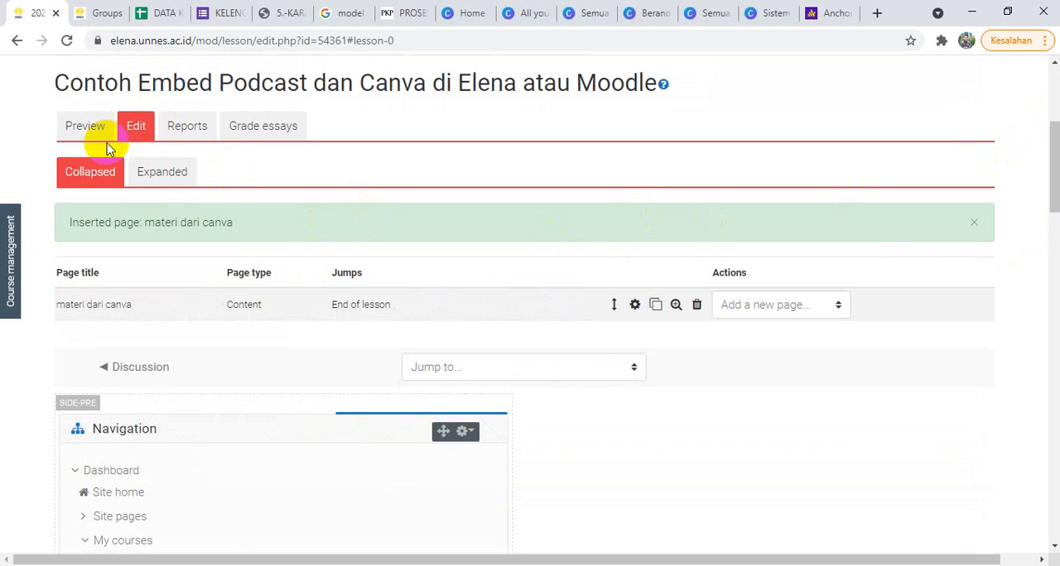
pyautogui.click(85, 133)
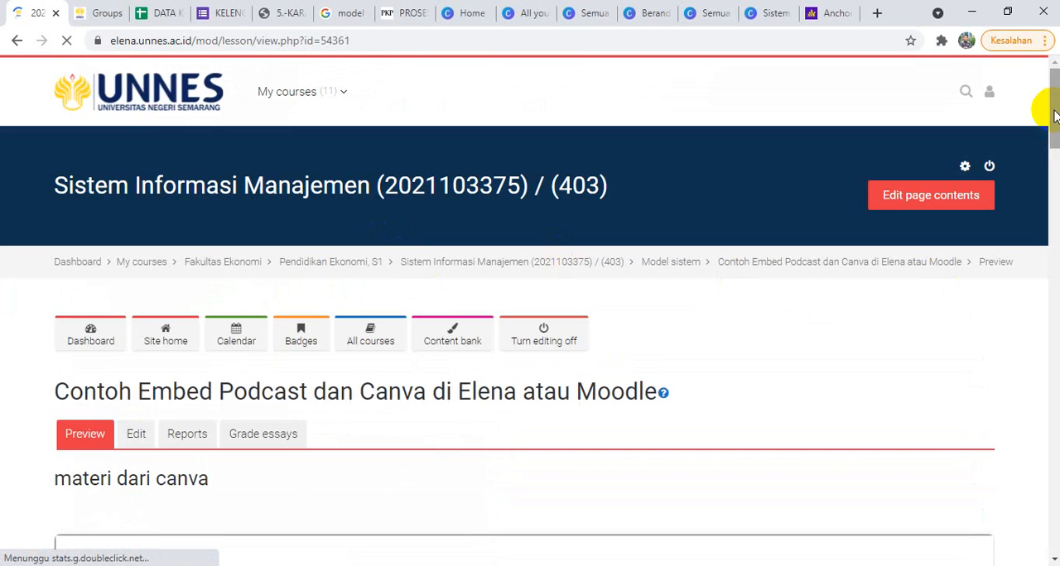
# Step: Examine the embedded Canva presentation in the lesson preview by paging forward and back through its slides
pyautogui.moveTo(1055, 115); pyautogui.dragTo(1054, 190)
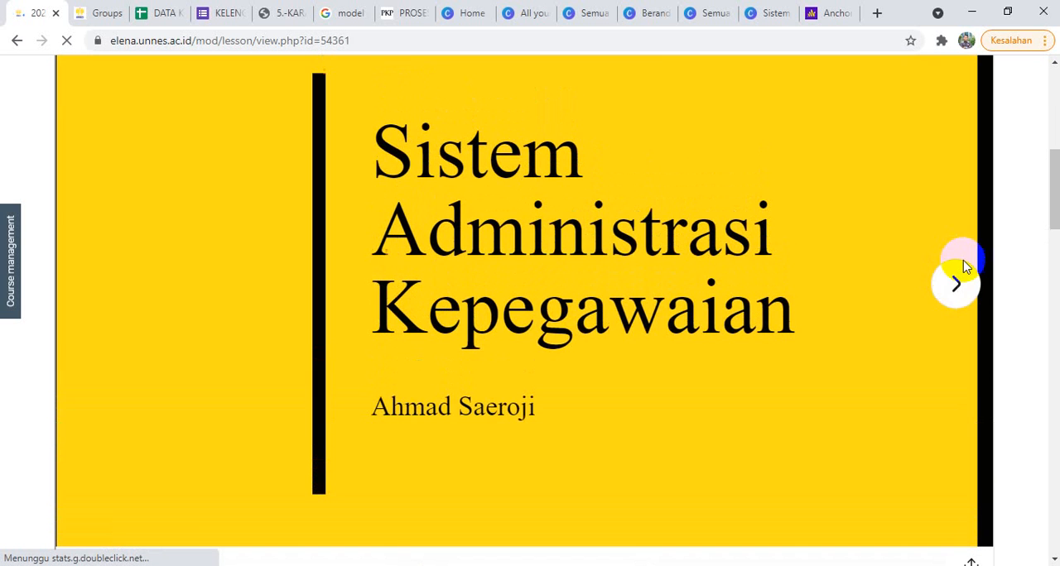
pyautogui.click(956, 291)
pyautogui.click(956, 285)
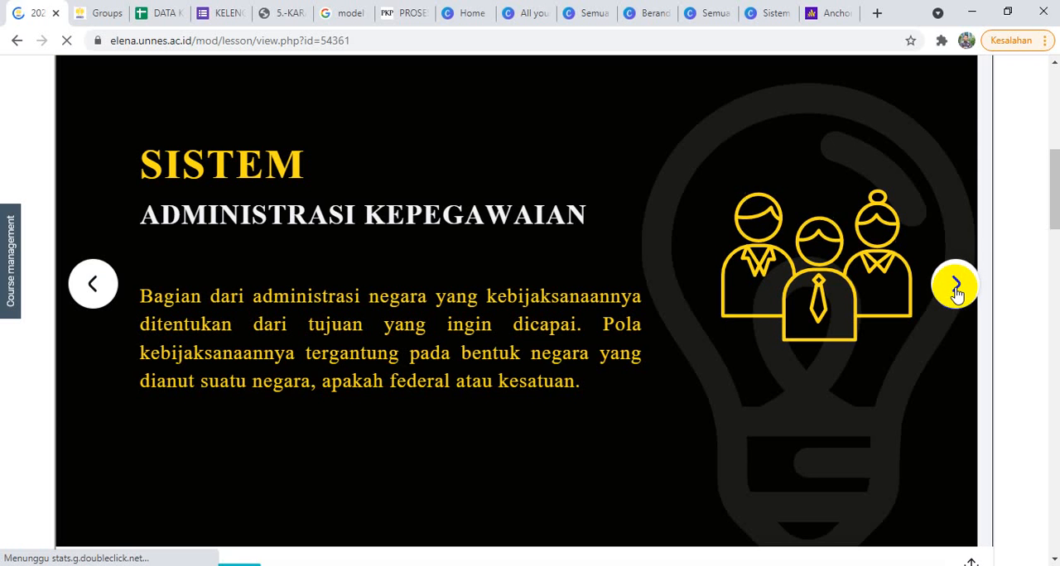
pyautogui.click(956, 285)
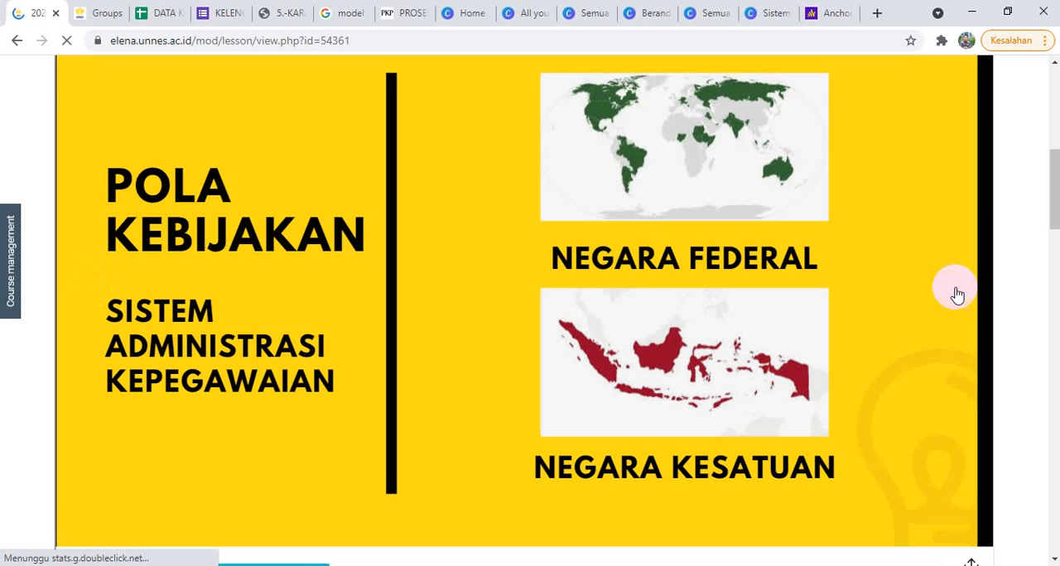
pyautogui.scroll(5, 1035, 239)
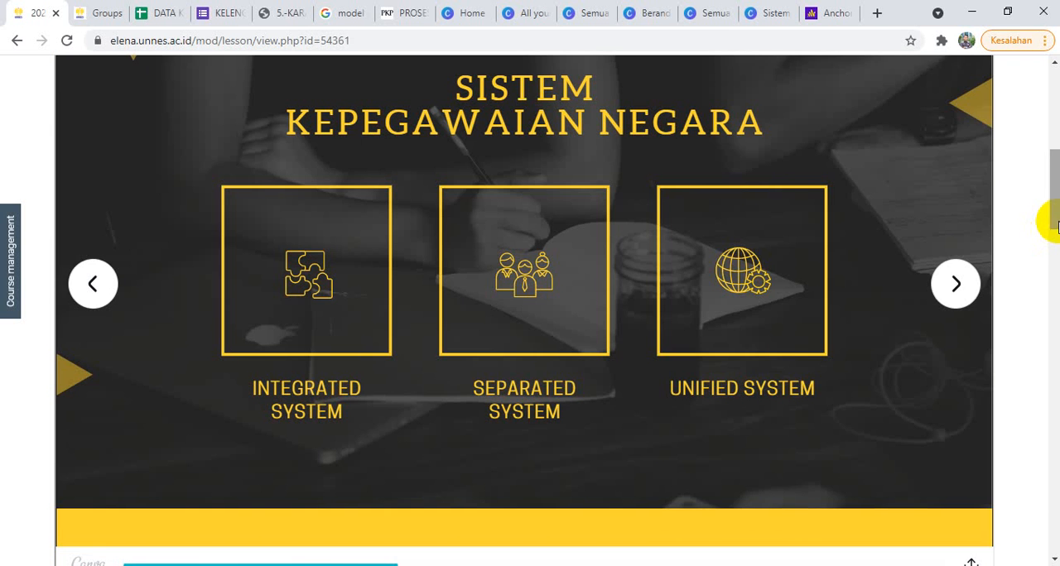
pyautogui.scroll(-2, 1012, 232)
pyautogui.click(955, 240)
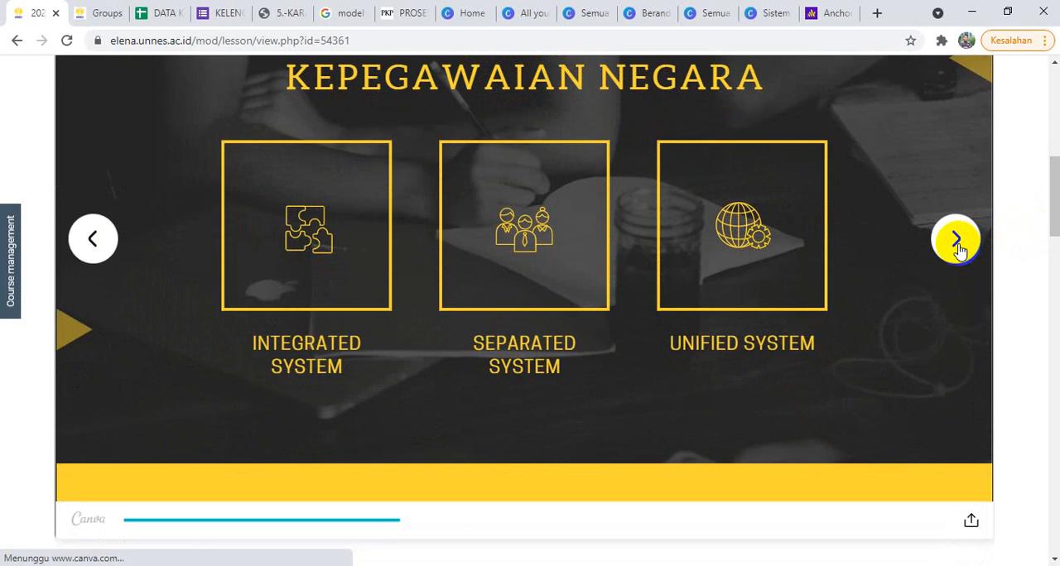
pyautogui.click(91, 239)
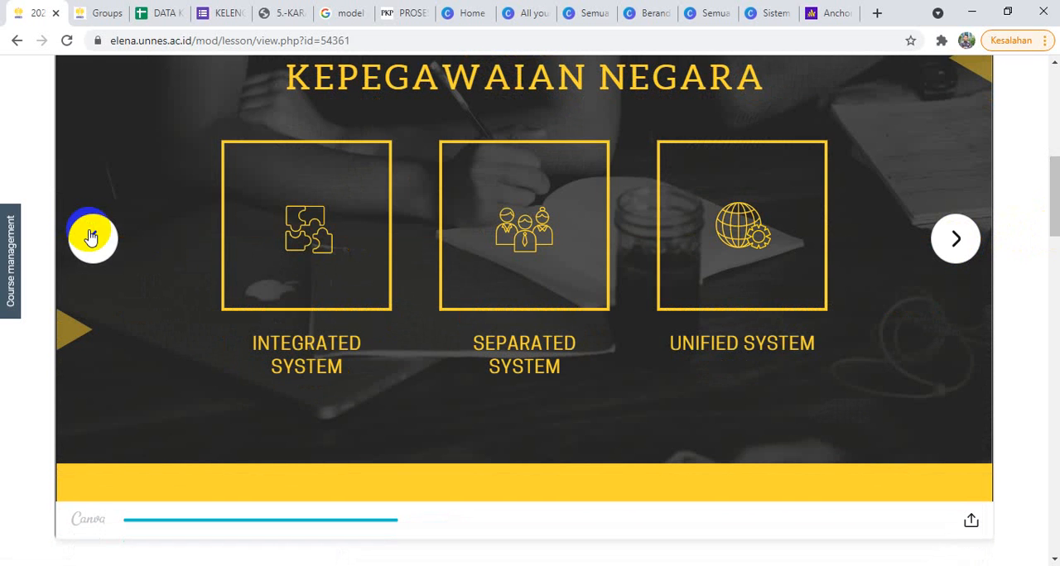
# Step: Switch back to the Sistem Administrasi Kepegawaian design in Canva
pyautogui.click(764, 10)
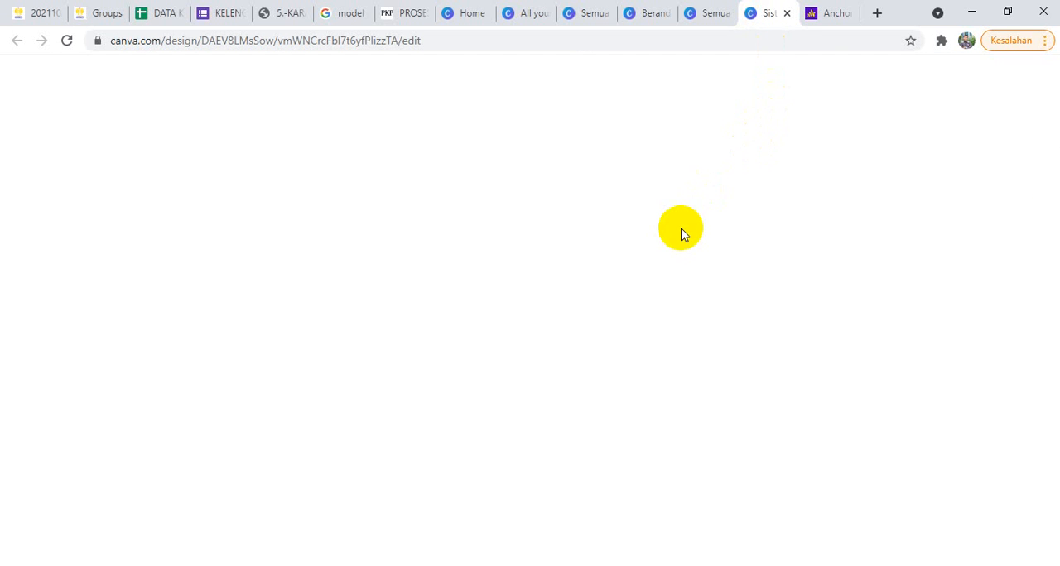
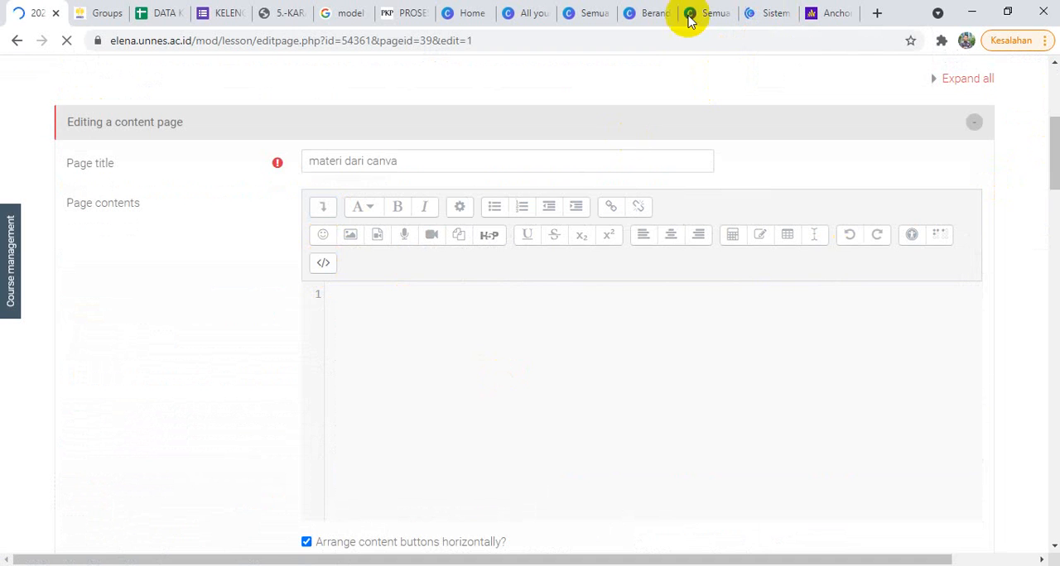
# Step: Copy the HTML embed code of the Sistem Administrasi Kepegawaian design in Canva and paste it into the Moodle content page's source
pyautogui.click(760, 13)
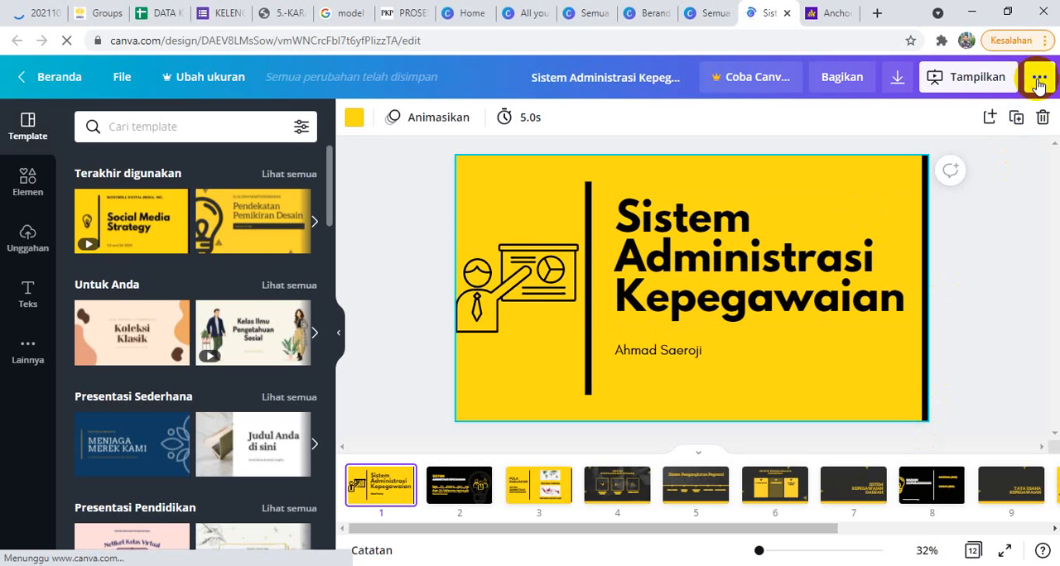
pyautogui.click(1036, 81)
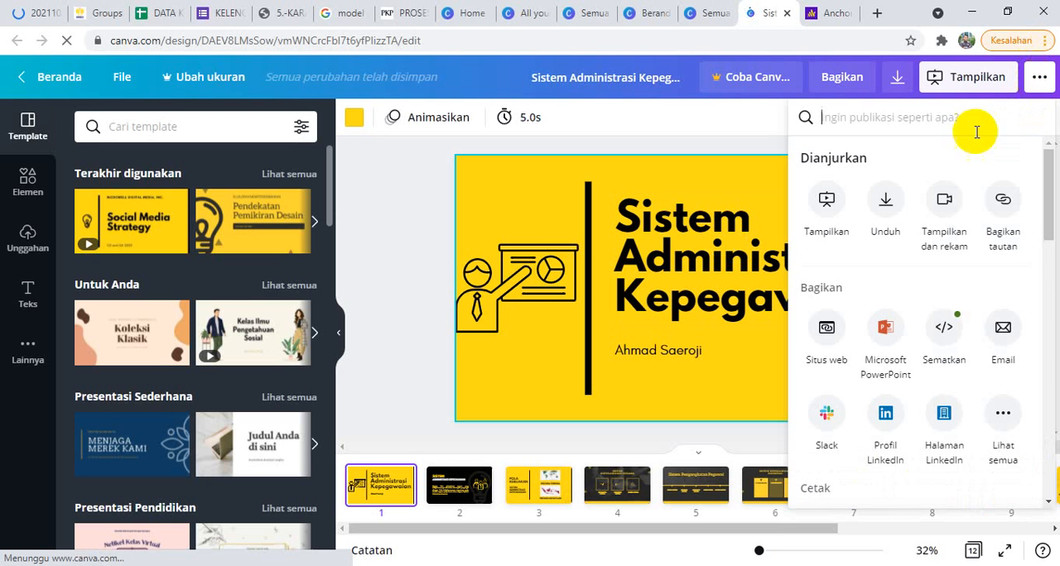
pyautogui.click(944, 331)
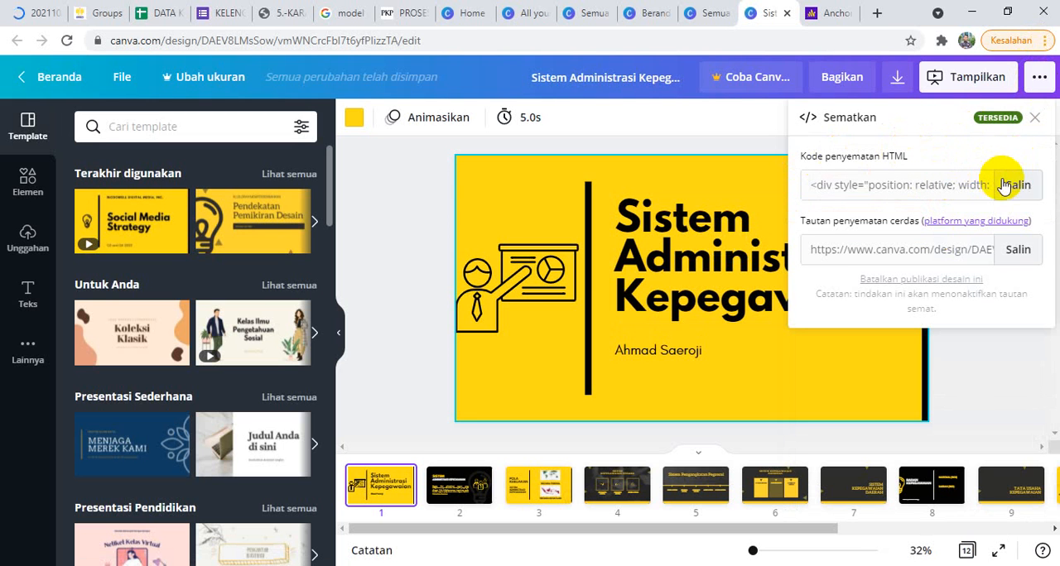
pyautogui.click(34, 12)
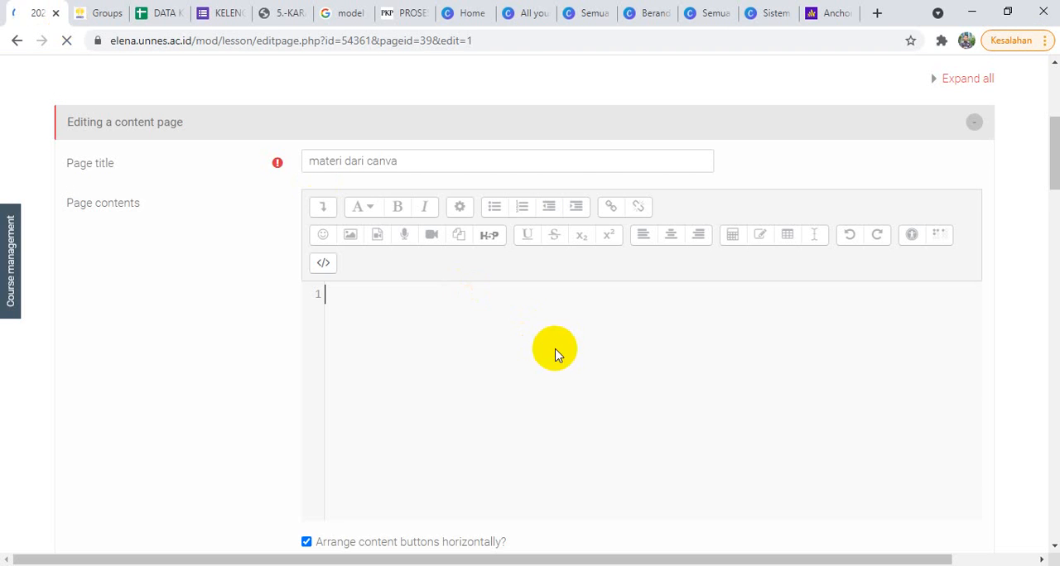
pyautogui.write('<div style="position: relative; width: 100%; height: 0; padding-top: 56.2500%;  padding-bottom: 48px; box-shadow: 0 2px 8px 0 rgba(63,69,81,0.16); margin-top: 1.6em; margin-bottom: 0.9em; overflow: hidden;  border-radius: 8px; will-change: transform;">   <iframe loading="lazy" style="position: absolute; width: 100%; height: 100%; top: 0; left: 0; border: none; padding: 0;margin: 0;"     src="https:&#x2F;&#x2F;www.canva.com&#x2F;design&#x2F;DAEV8LMsSow&#x2F;view?embed">   </iframe> </div> <a href="https:&#x2F;&#x2F;www.canva.com&#x2F;design&#x2F;DAEV8LMsSow&#x2F;view?utm_content=DAEV8LMsSow&amp;utm_campaign=designshare&amp;utm_medium=embeds&amp;utm_source=link" target="_blank" rel="noopener">Sistem Administrasi Kepegawaian</a> oleh Ahmad Saeroji')
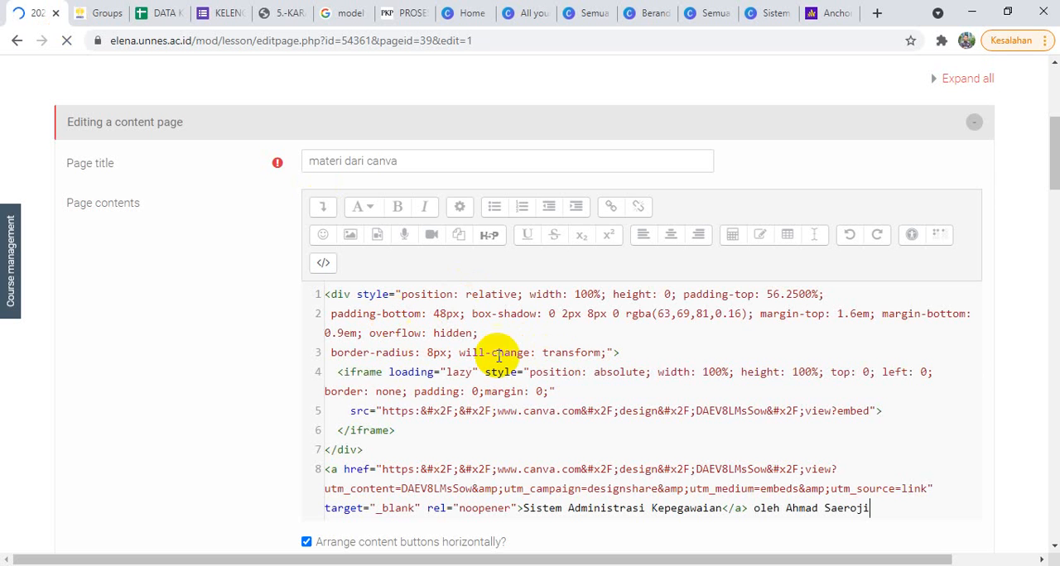
# Step: Set the embedded iframe's border to yes and padding to 4 in the code, and save the content page
pyautogui.click(377, 392)
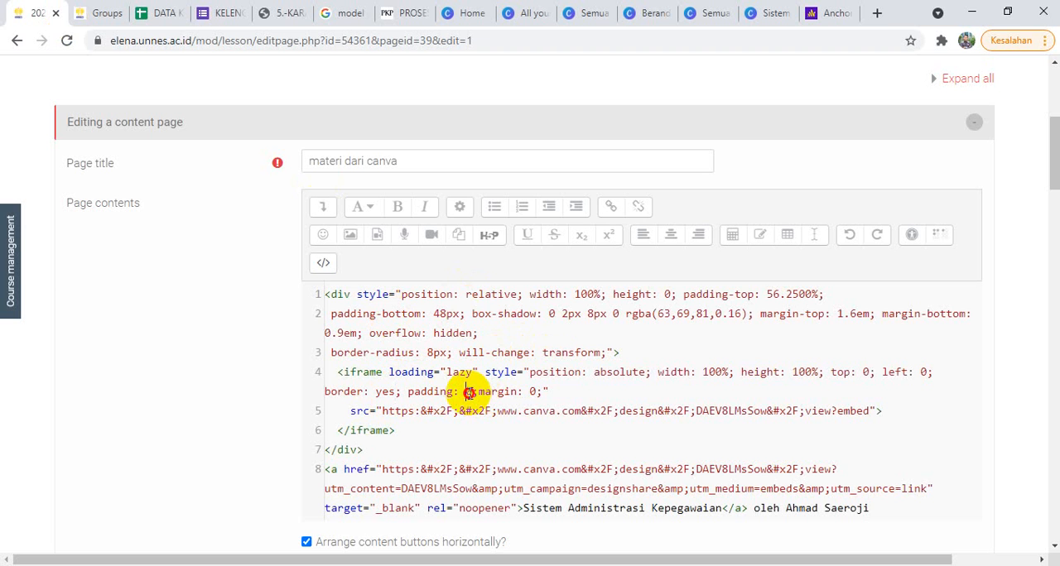
pyautogui.write('4')
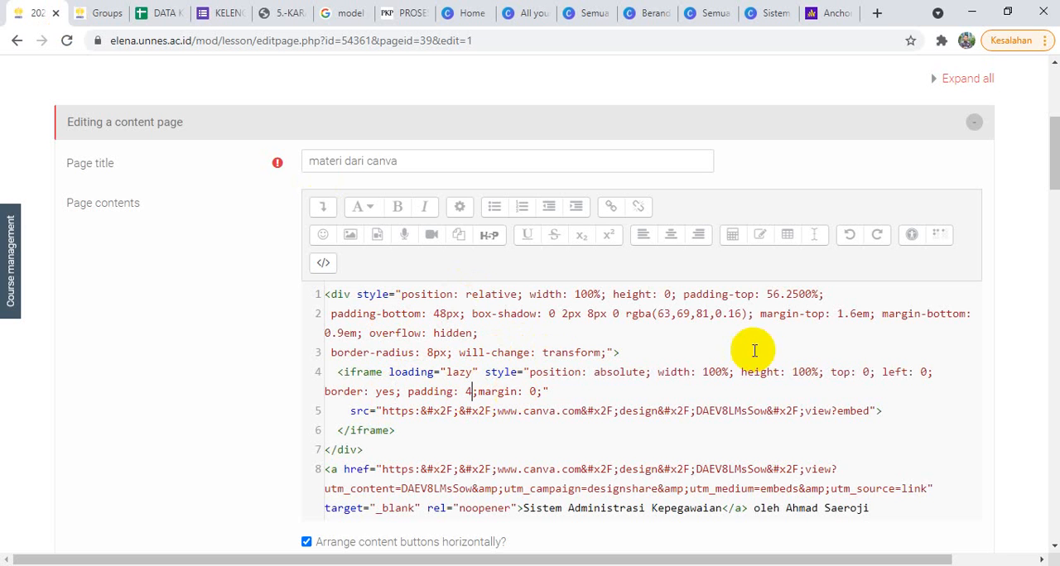
pyautogui.moveTo(1053, 154); pyautogui.dragTo(1054, 202)
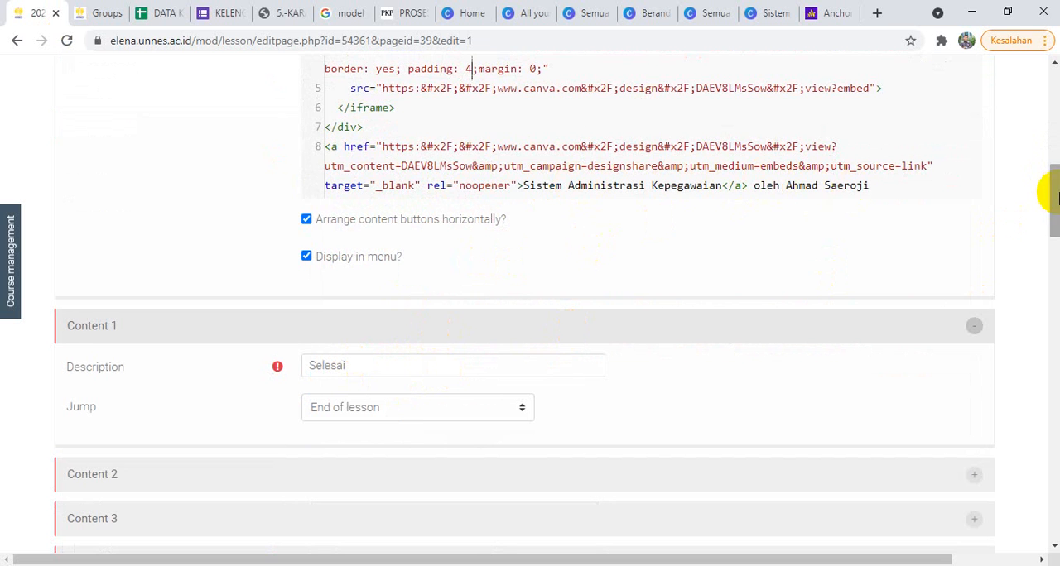
pyautogui.moveTo(1056, 199); pyautogui.dragTo(1055, 249)
pyautogui.click(339, 325)
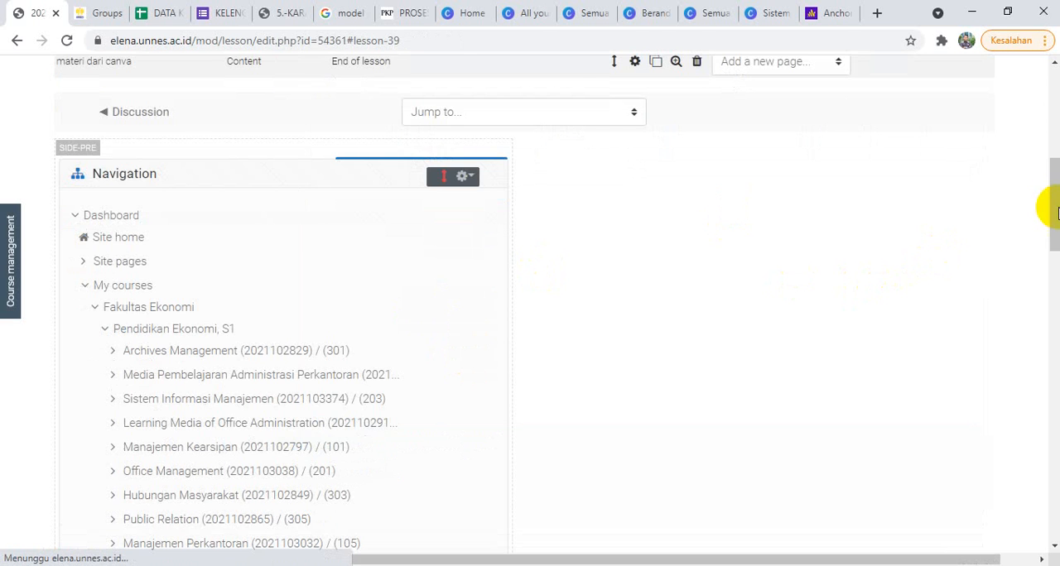
# Step: Open the lesson preview and examine the embedded presentation by paging forward through its slides and back to the first one
pyautogui.moveTo(1057, 213); pyautogui.dragTo(1041, 160)
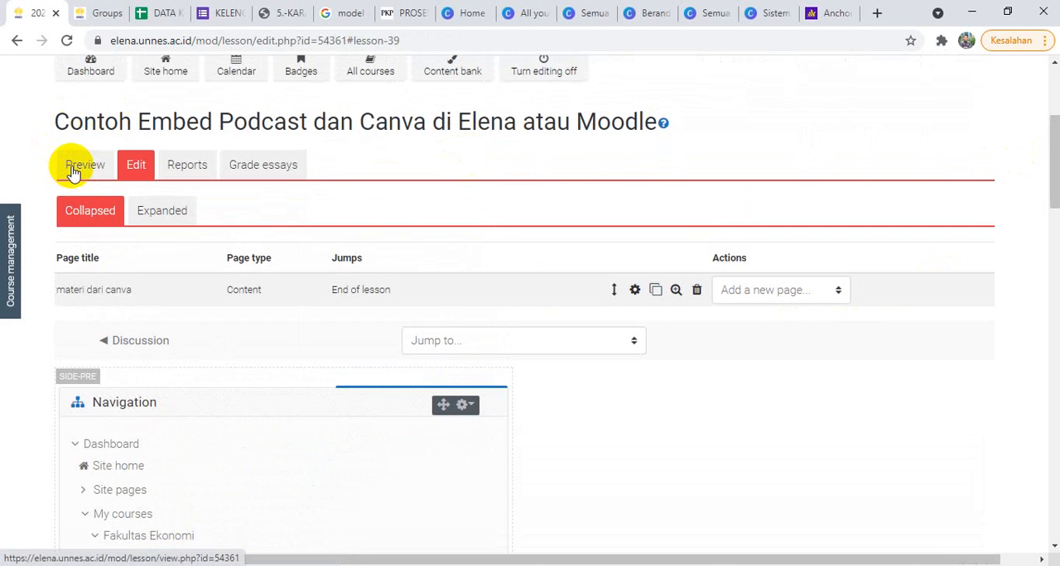
pyautogui.click(81, 168)
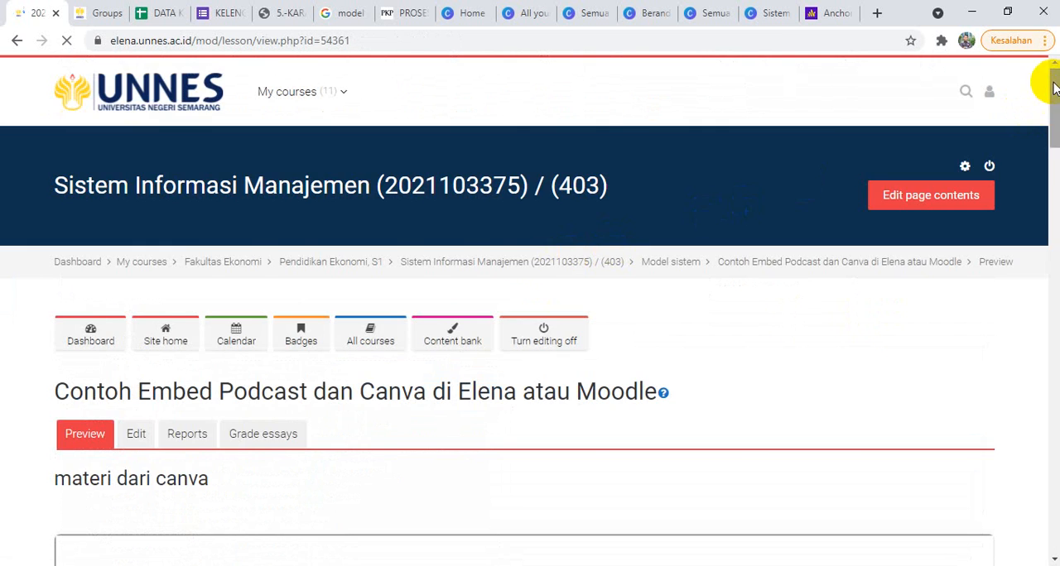
pyautogui.moveTo(1041, 78); pyautogui.dragTo(1052, 183)
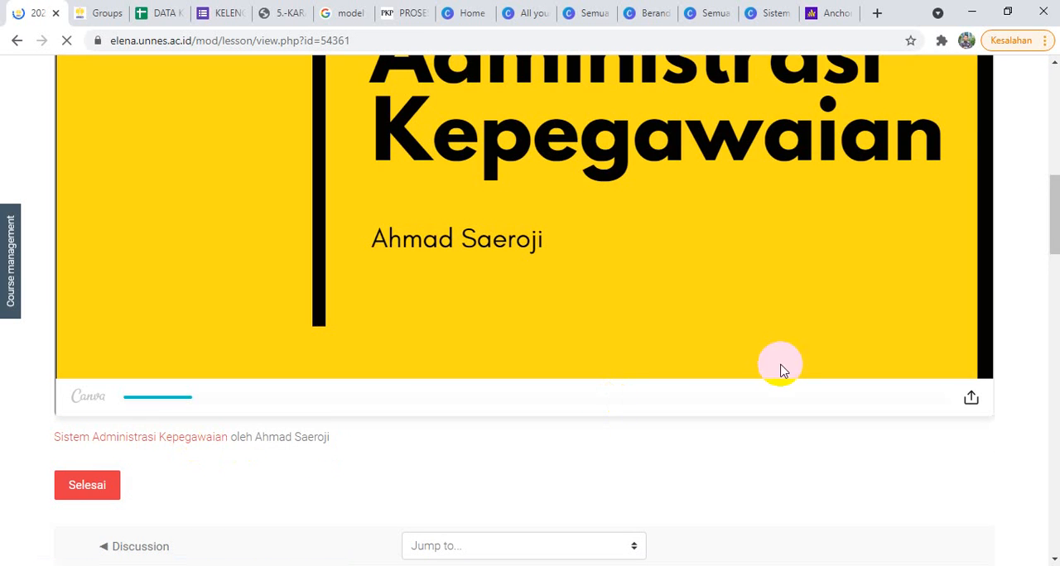
pyautogui.moveTo(1055, 251); pyautogui.dragTo(1054, 222)
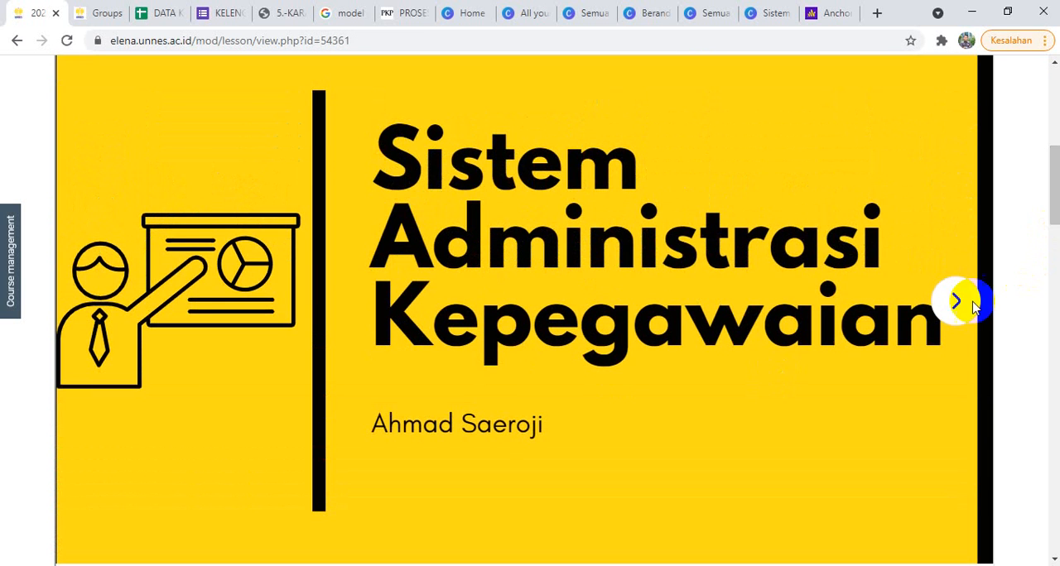
pyautogui.click(957, 315)
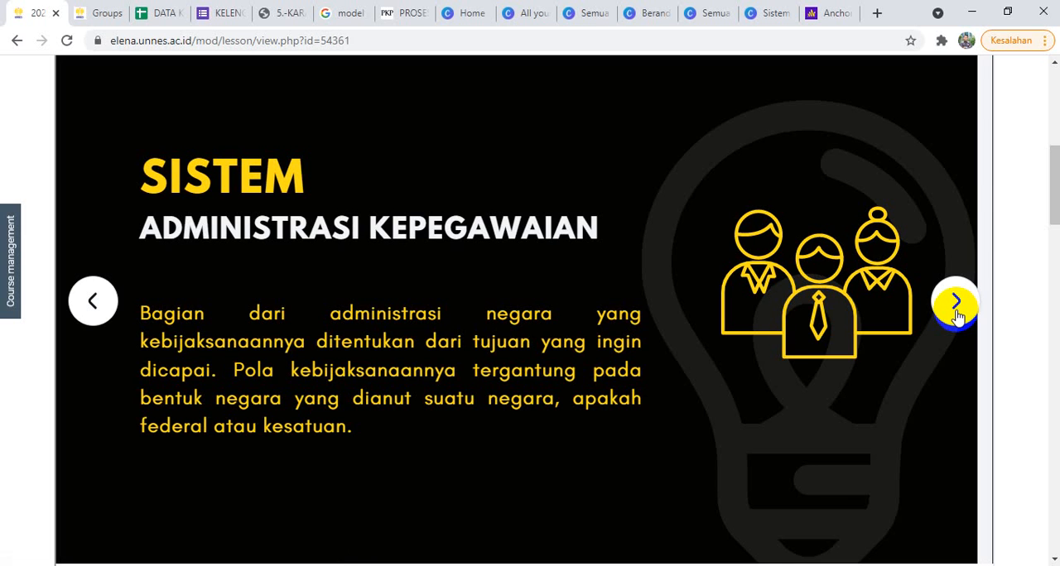
pyautogui.click(958, 316)
pyautogui.click(958, 316)
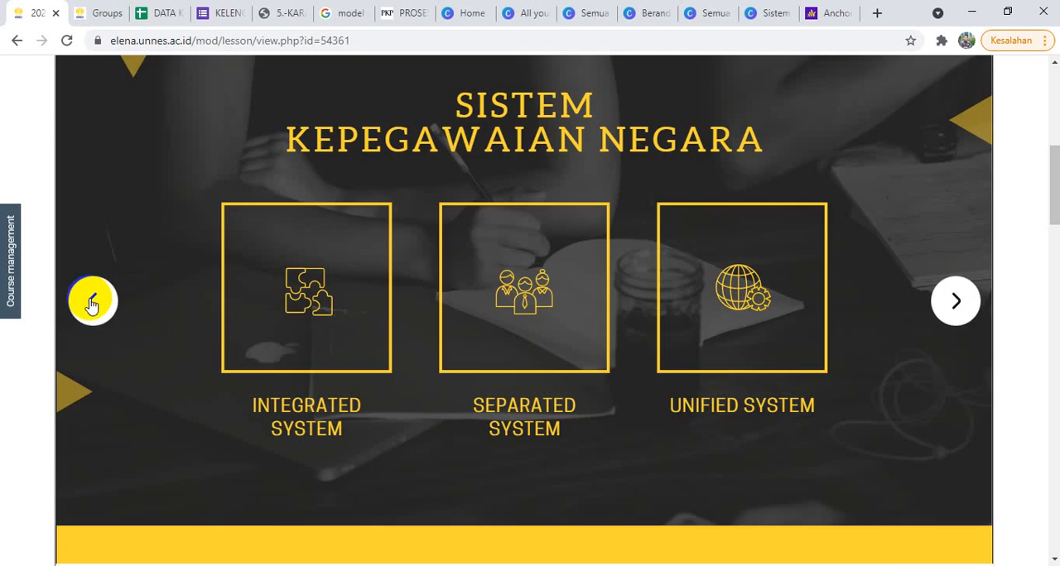
pyautogui.click(92, 303)
pyautogui.click(92, 303)
pyautogui.click(92, 303)
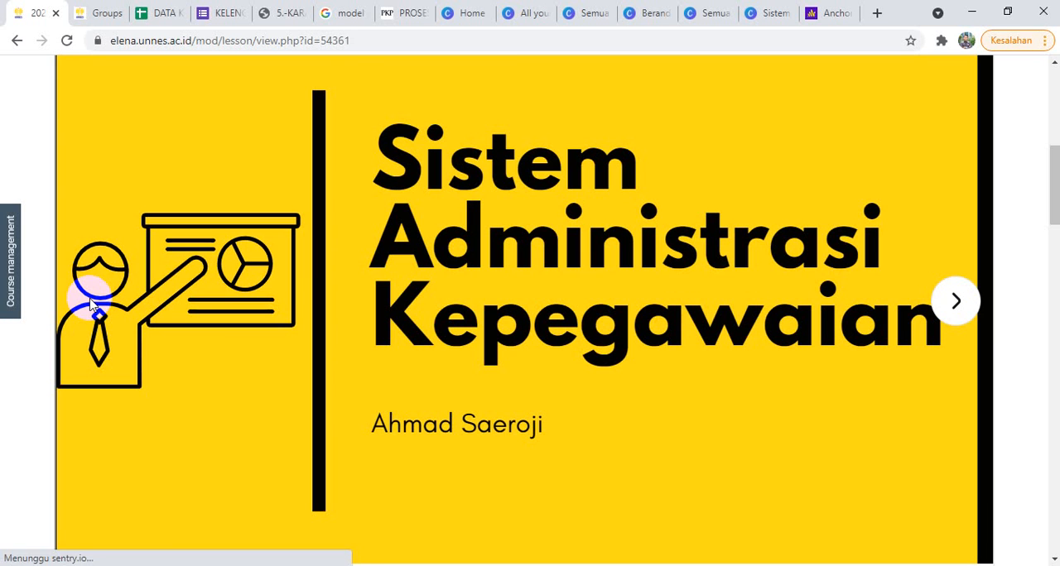
# Step: Reload the Sistem Administrasi Kepegawaian design in Canva and return to the Moodle lesson preview
pyautogui.click(771, 10)
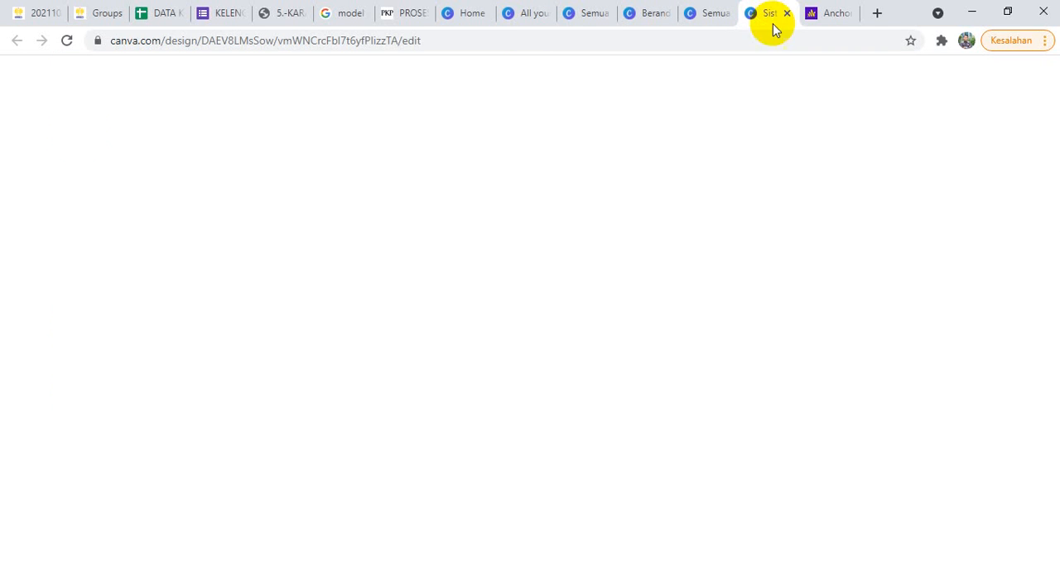
pyautogui.click(67, 41)
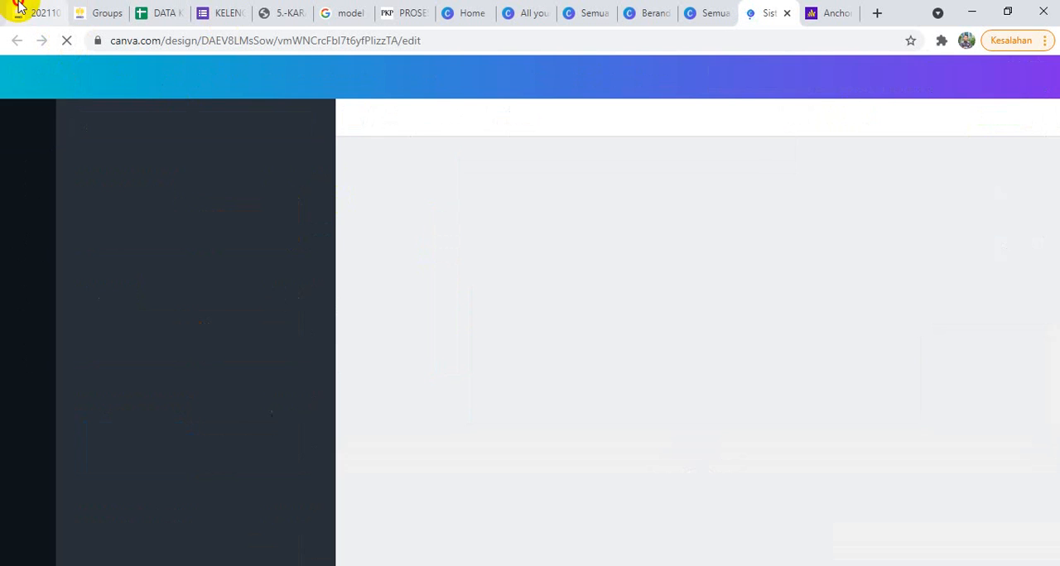
pyautogui.click(18, 11)
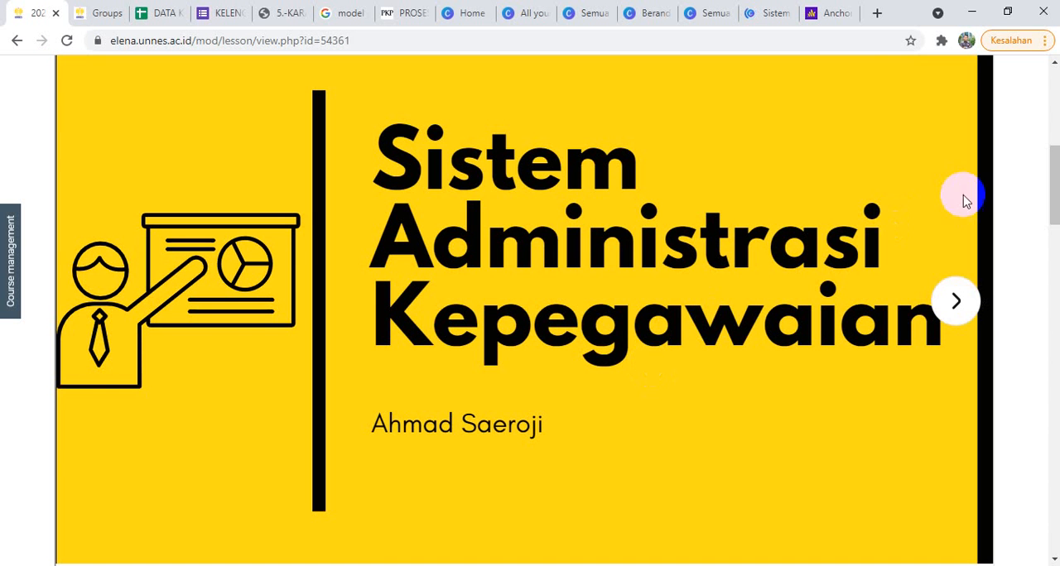
# Step: Return to the course's Model sistem section and add a new Lesson activity to it
pyautogui.moveTo(1053, 170); pyautogui.dragTo(1053, 125)
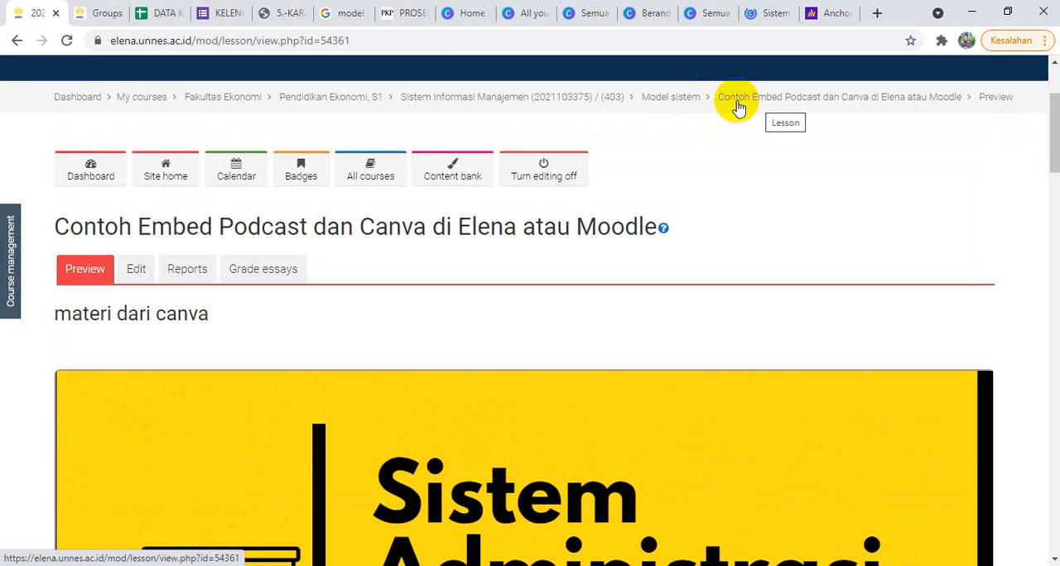
pyautogui.click(667, 107)
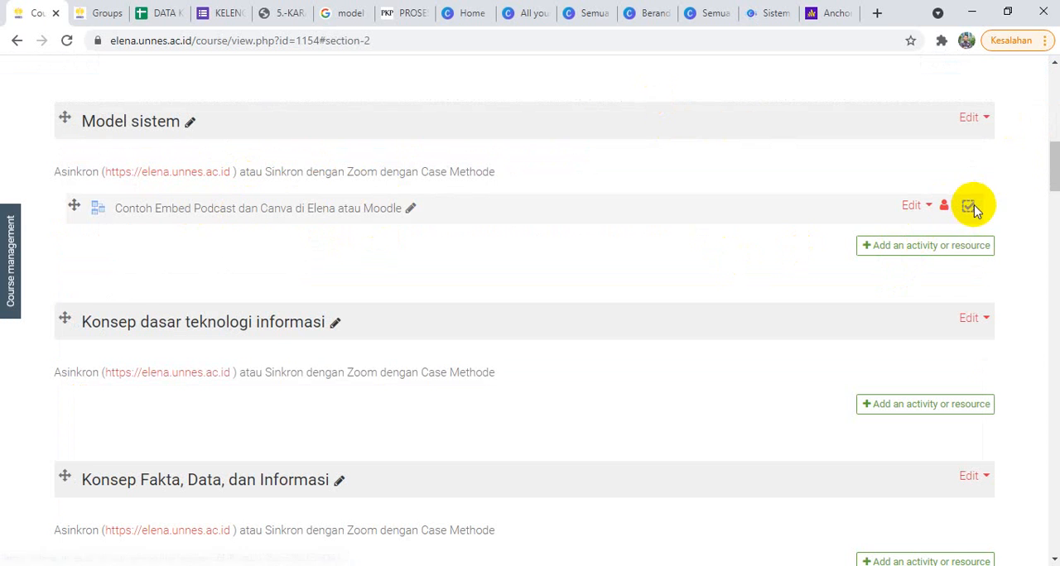
pyautogui.moveTo(972, 212)
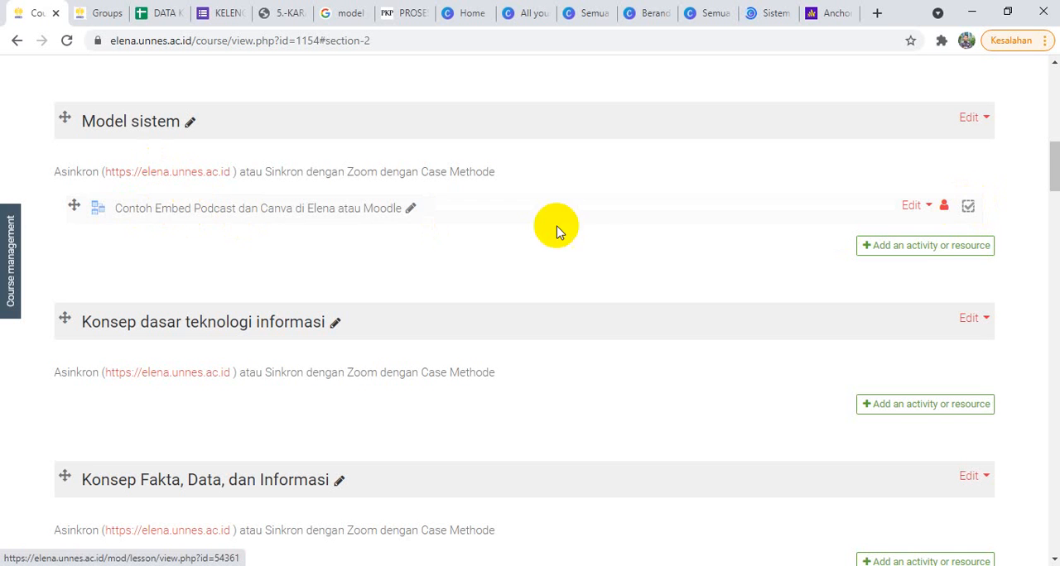
pyautogui.click(893, 253)
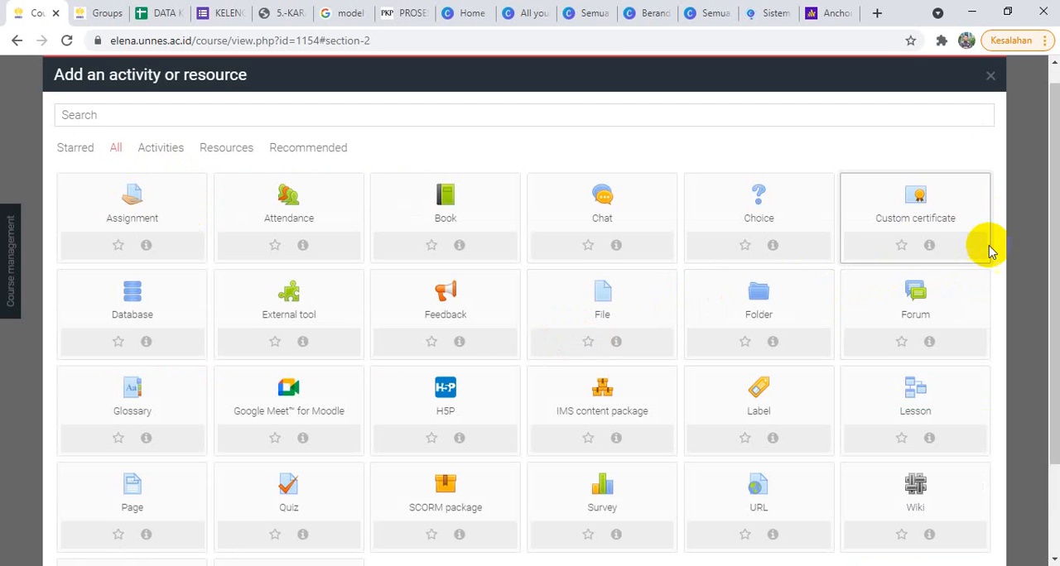
pyautogui.moveTo(1055, 166); pyautogui.dragTo(1054, 234)
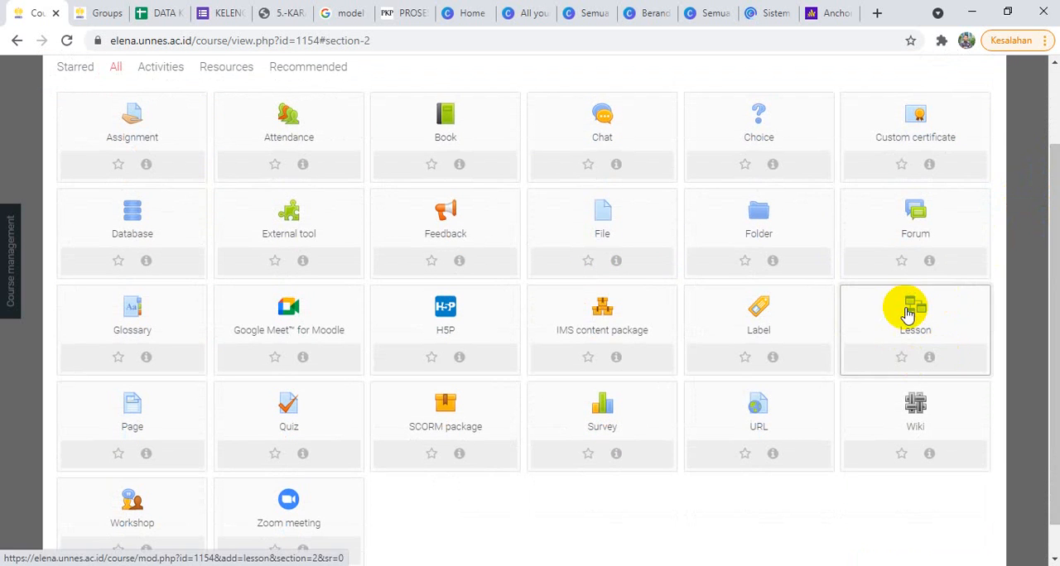
pyautogui.click(919, 316)
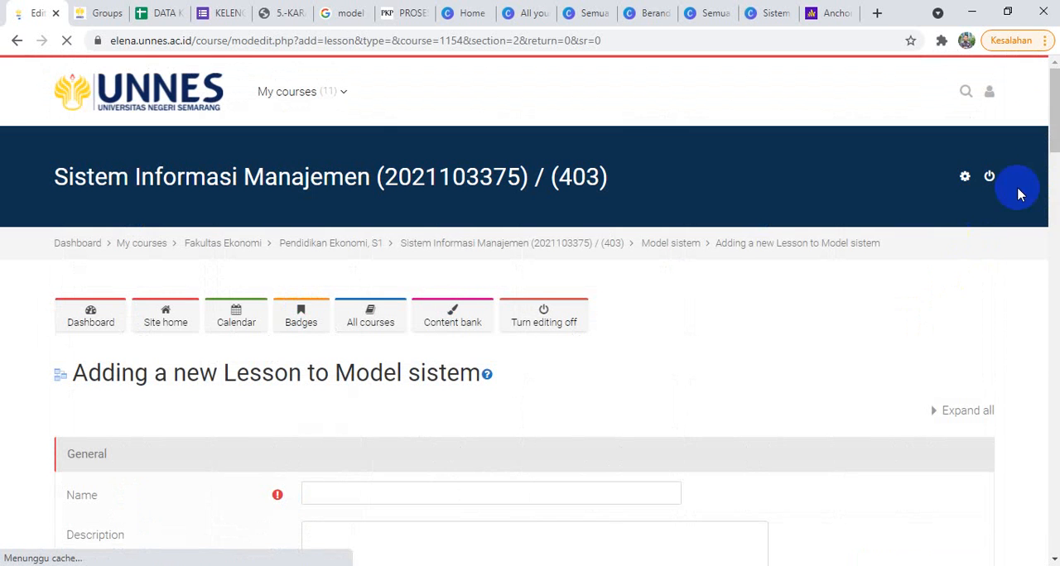
# Step: Name the new lesson "Materi Podcast"
pyautogui.moveTo(1053, 98); pyautogui.dragTo(1048, 133)
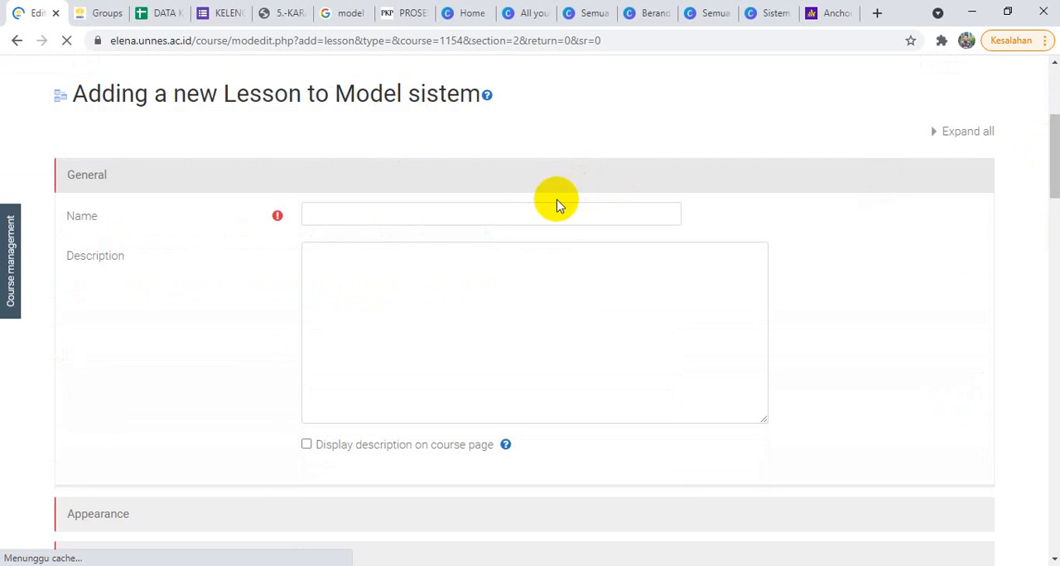
pyautogui.click(492, 212)
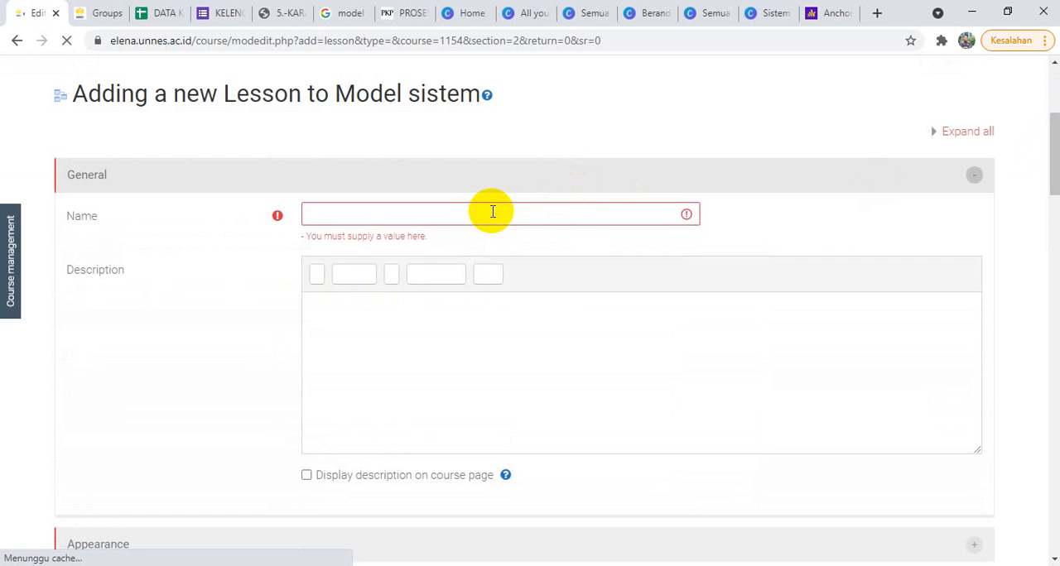
pyautogui.click(510, 214)
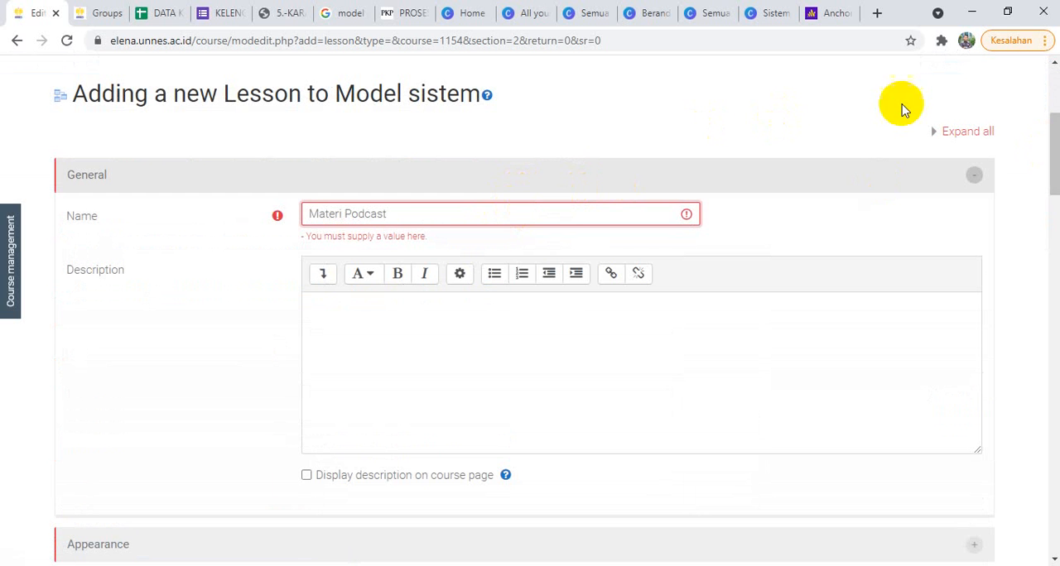
# Step: Set the lesson's completion tracking to "Show activity as complete when conditions are met"
pyautogui.moveTo(1047, 120); pyautogui.dragTo(1055, 209)
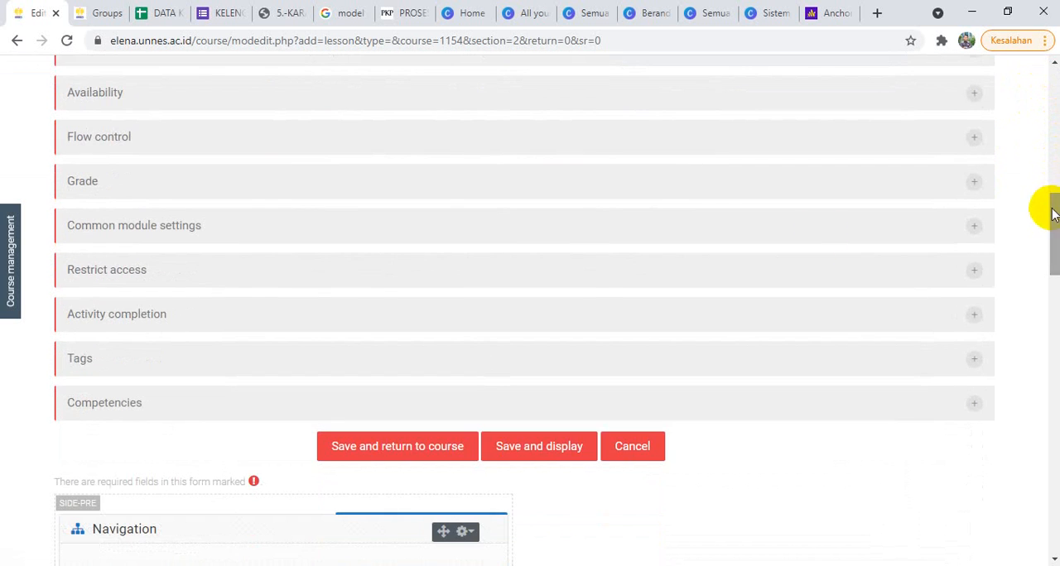
pyautogui.click(265, 271)
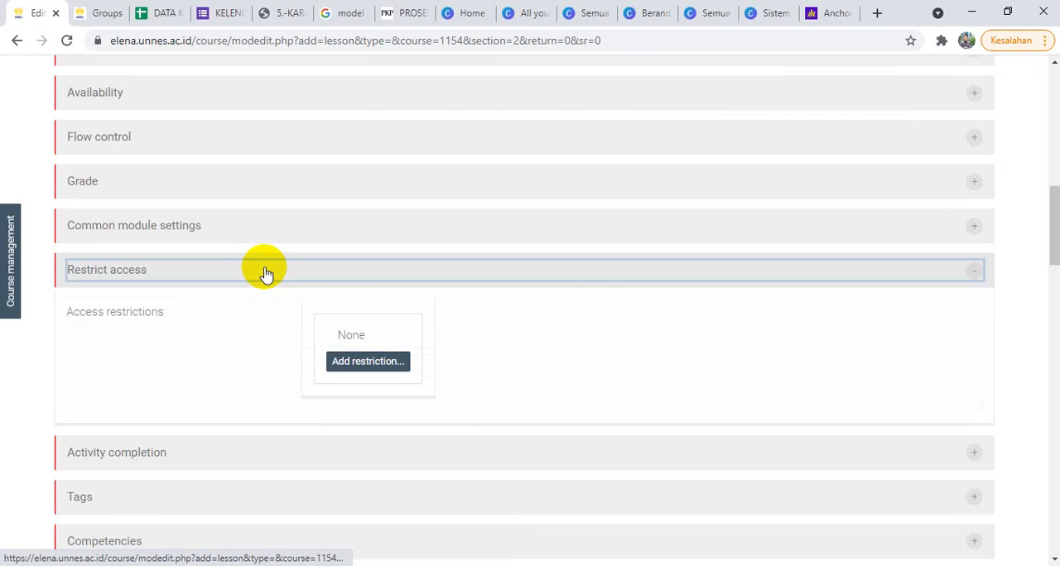
pyautogui.click(342, 276)
pyautogui.click(317, 323)
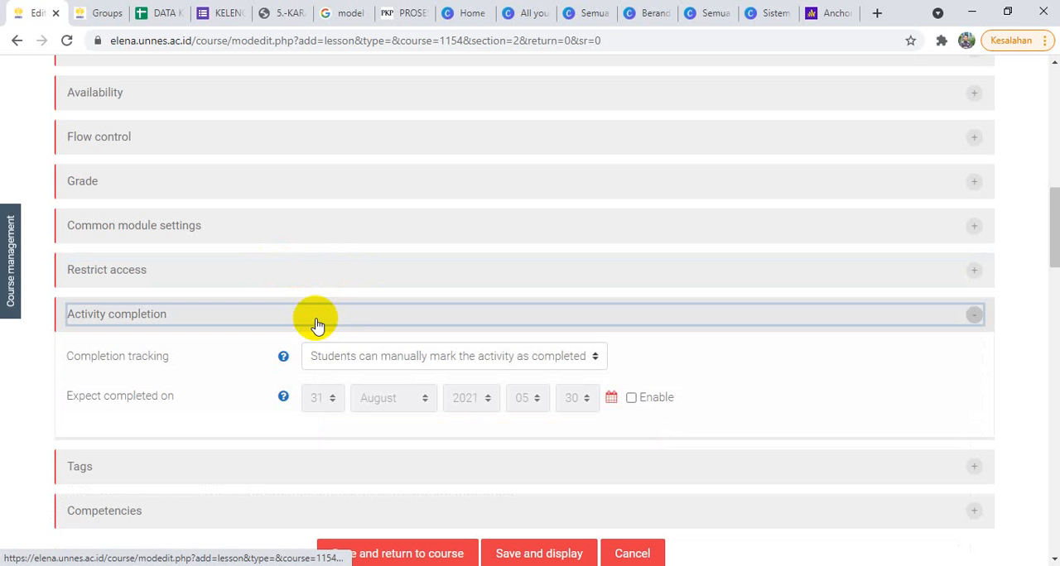
pyautogui.click(352, 356)
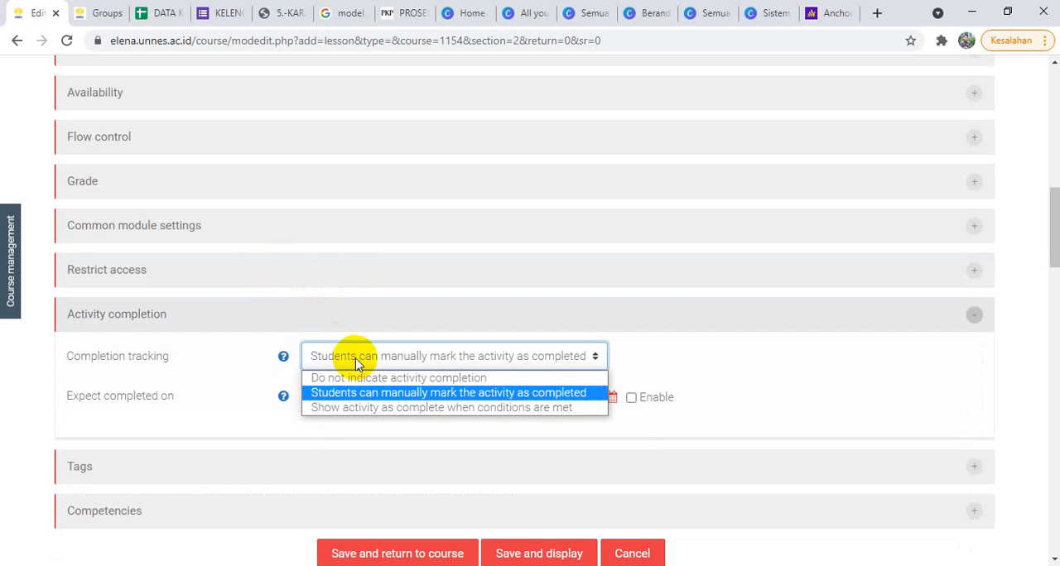
pyautogui.click(351, 407)
# Step: Enable the required time spent on the lesson and set it to at least 5 minutes
pyautogui.moveTo(1050, 203); pyautogui.dragTo(1048, 220)
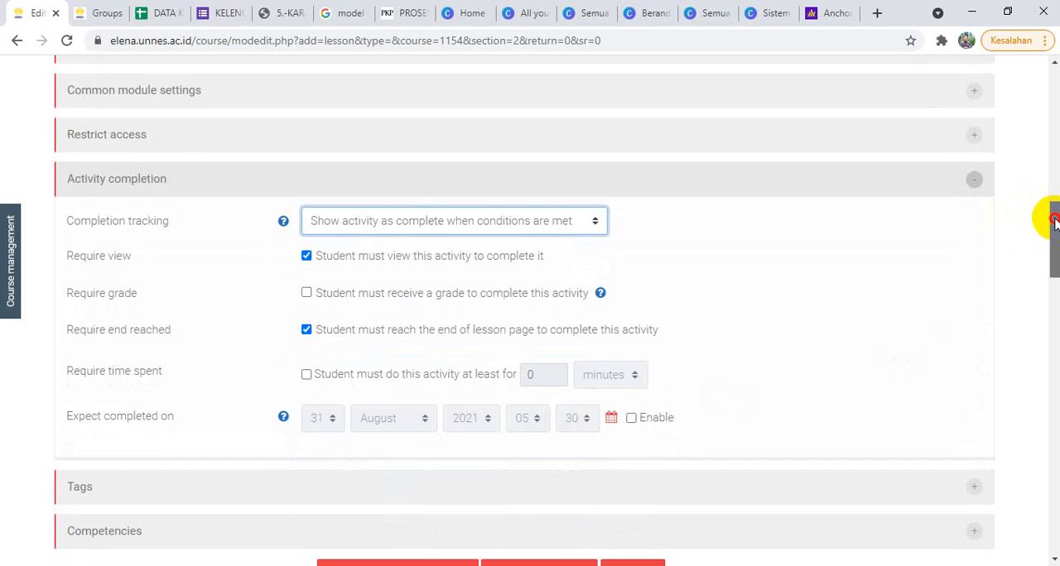
pyautogui.click(308, 371)
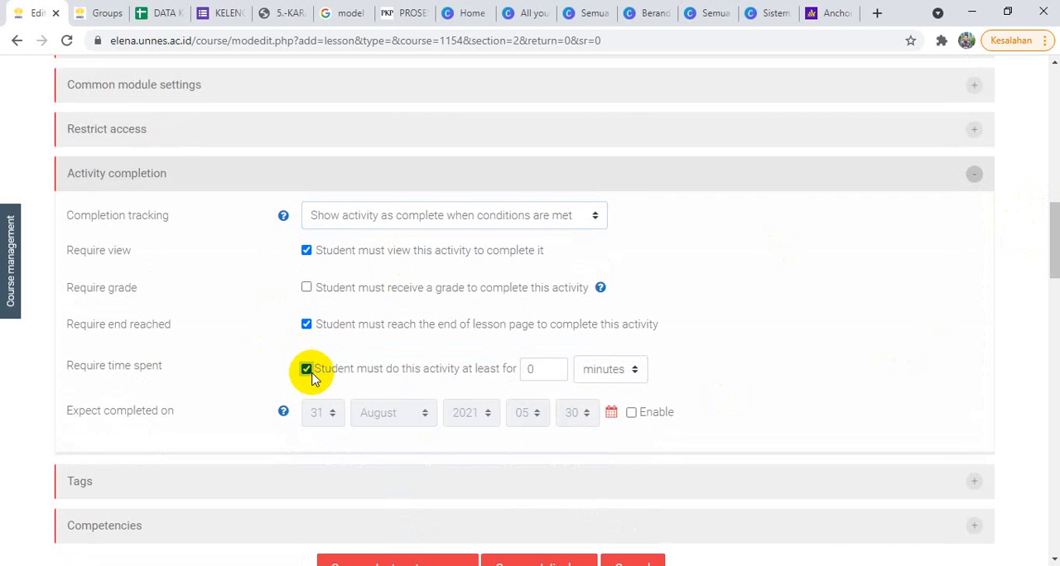
pyautogui.click(532, 366)
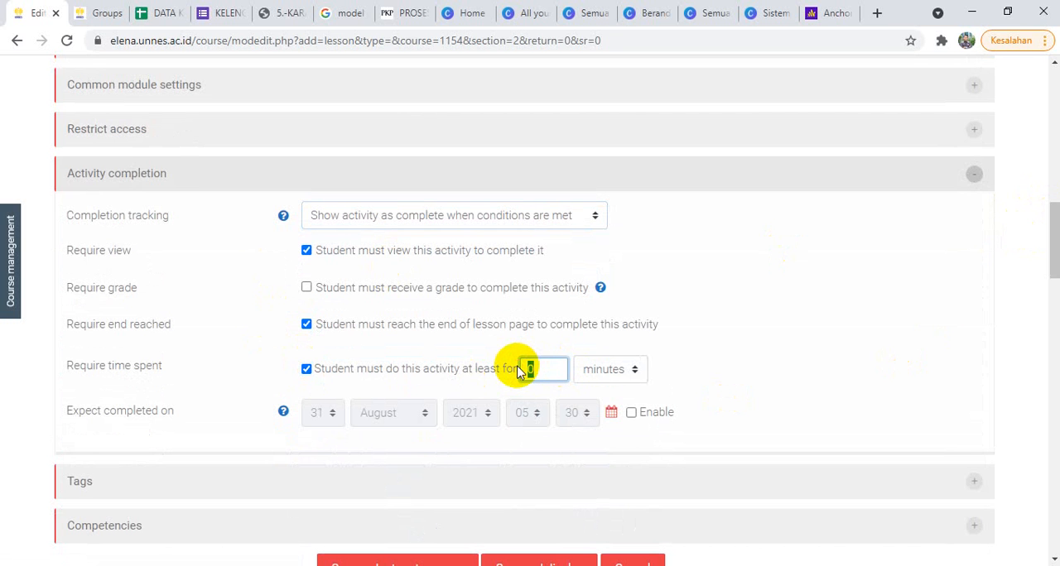
pyautogui.write('5')
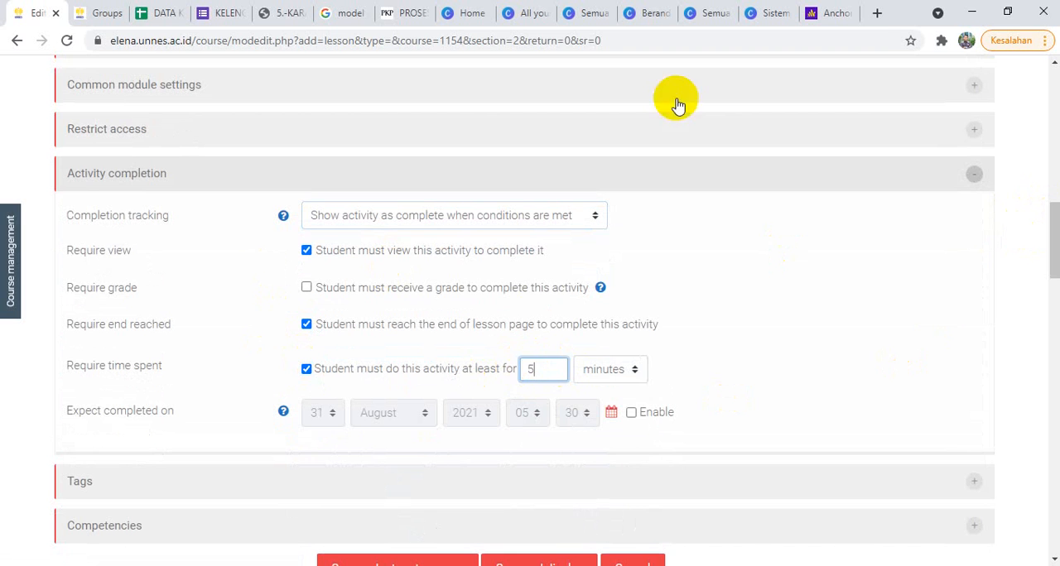
# Step: Save the Materi Podcast lesson settings and return to the course
pyautogui.click(831, 12)
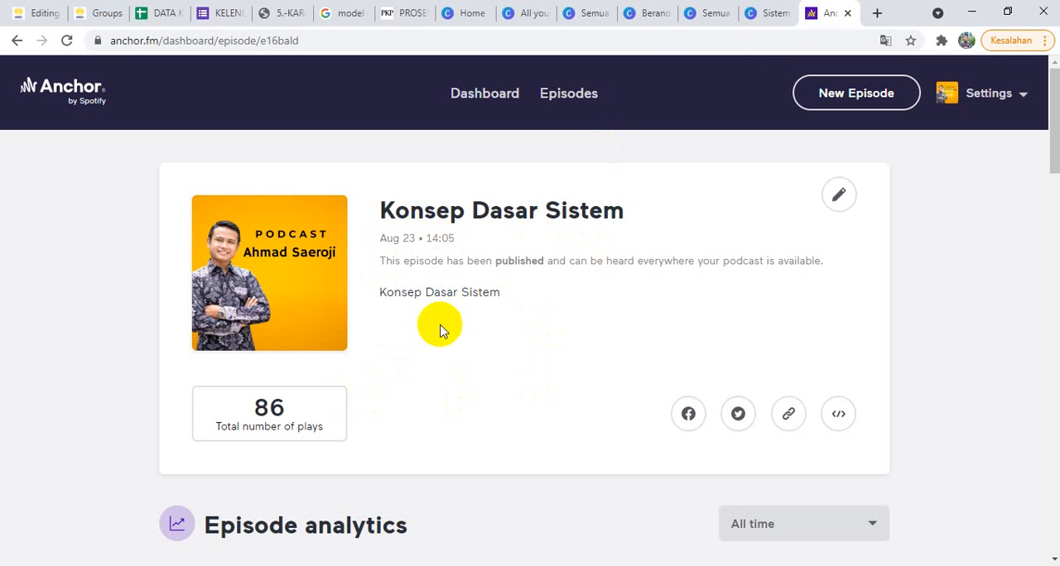
pyautogui.click(29, 12)
pyautogui.moveTo(555, 372); pyautogui.dragTo(526, 372)
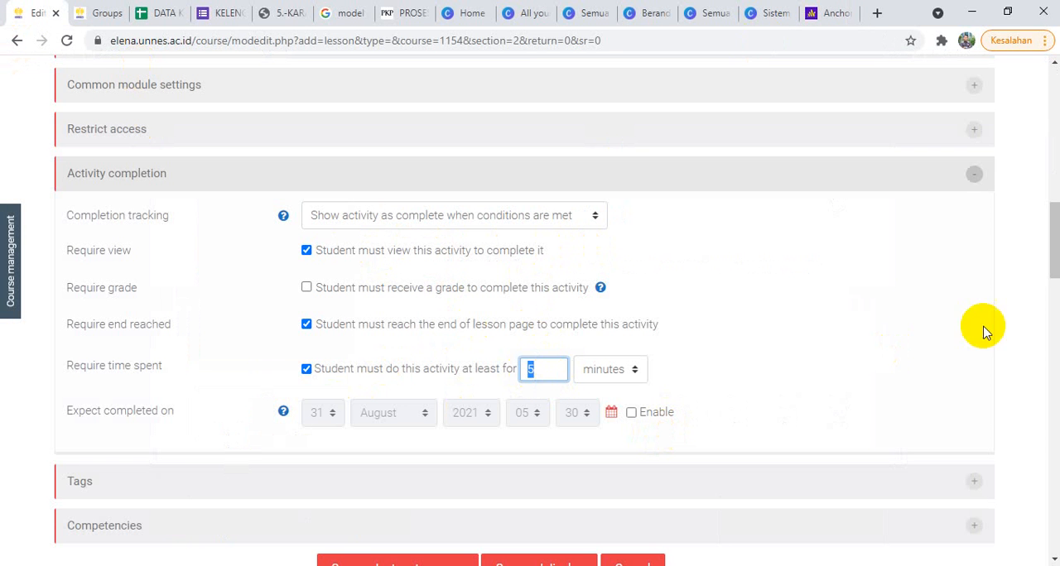
pyautogui.scroll(-1, 1055, 232)
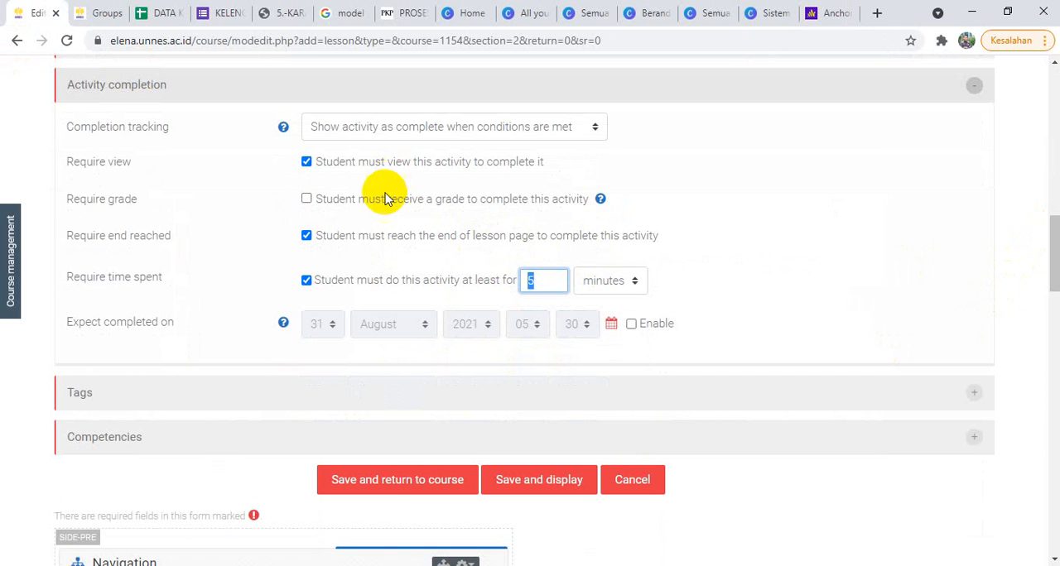
pyautogui.click(393, 493)
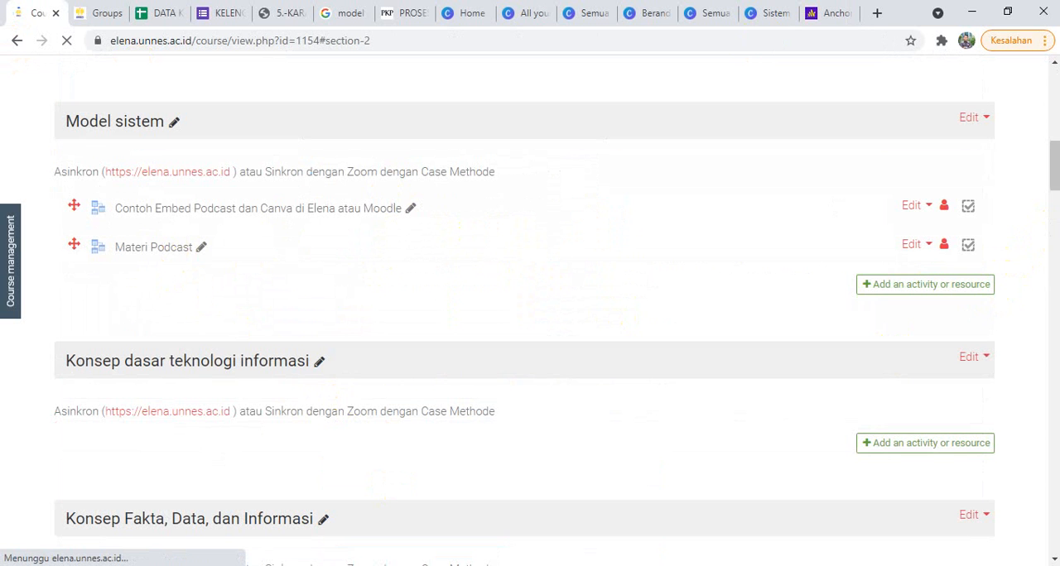
# Step: Open the Materi Podcast lesson and add a content page titled "Materi Podcast"
pyautogui.click(151, 252)
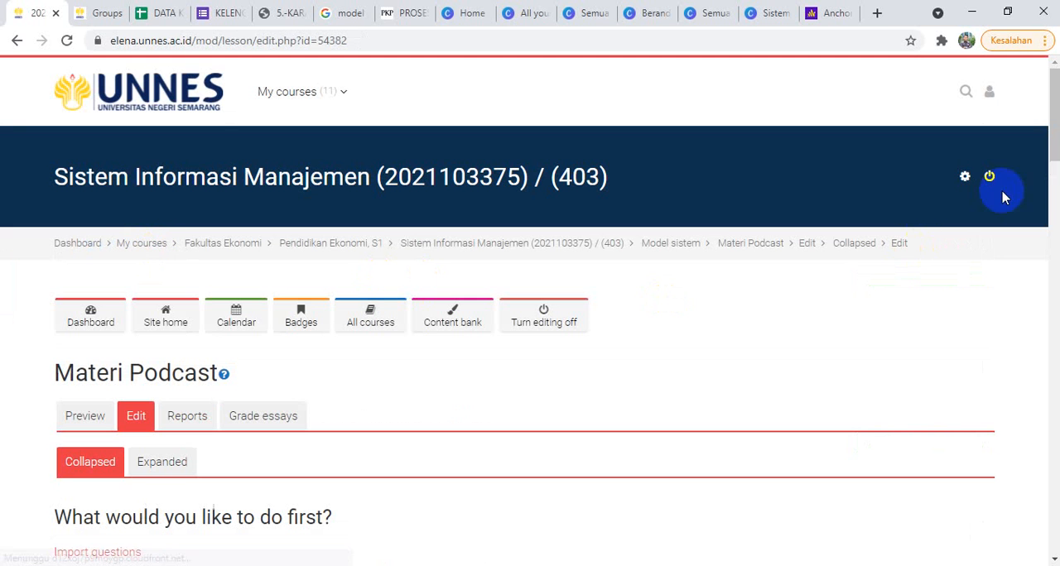
pyautogui.moveTo(1052, 98); pyautogui.dragTo(1053, 155)
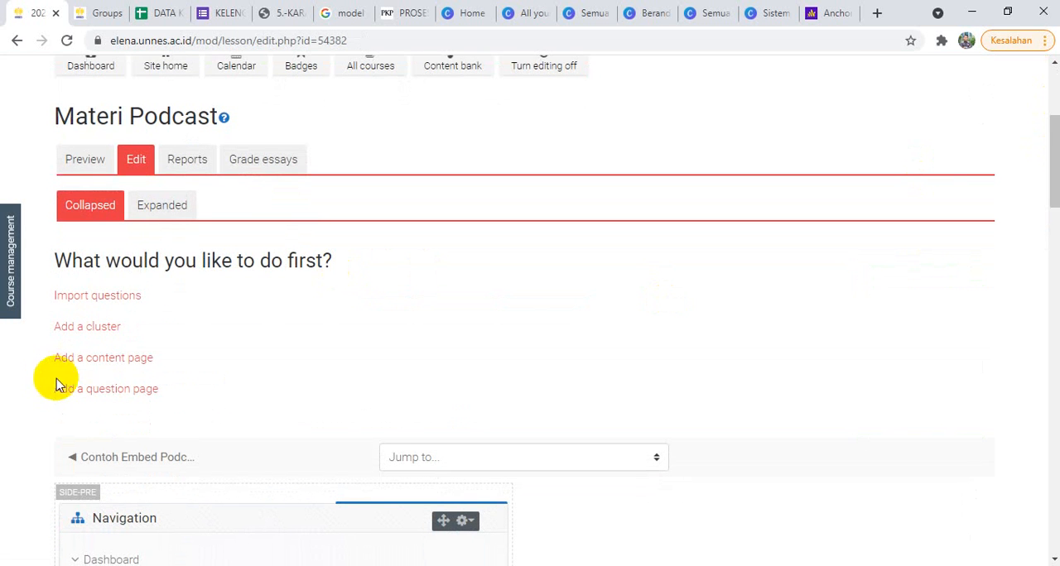
pyautogui.click(97, 364)
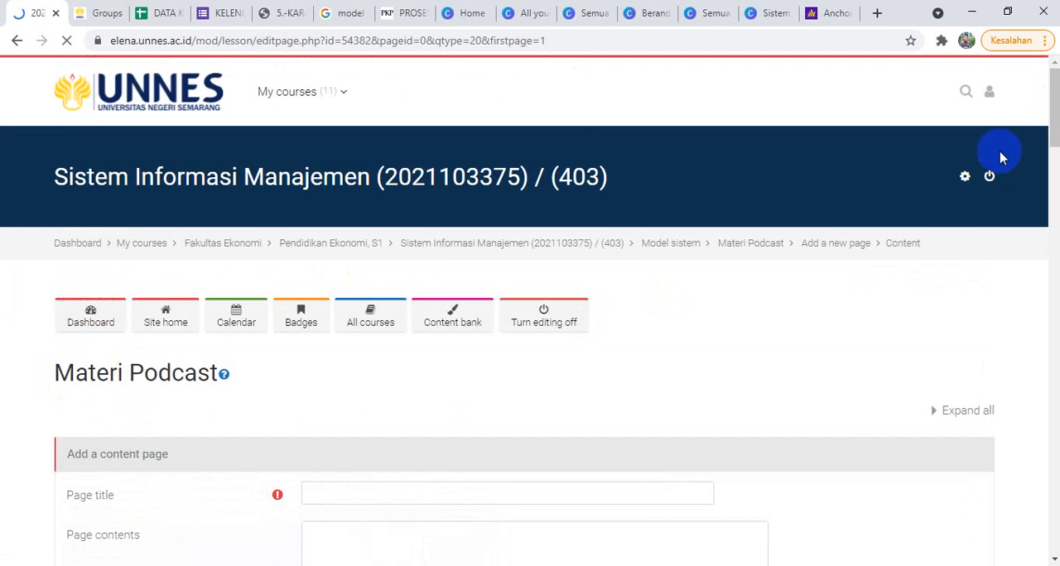
pyautogui.moveTo(1054, 98); pyautogui.dragTo(1043, 130)
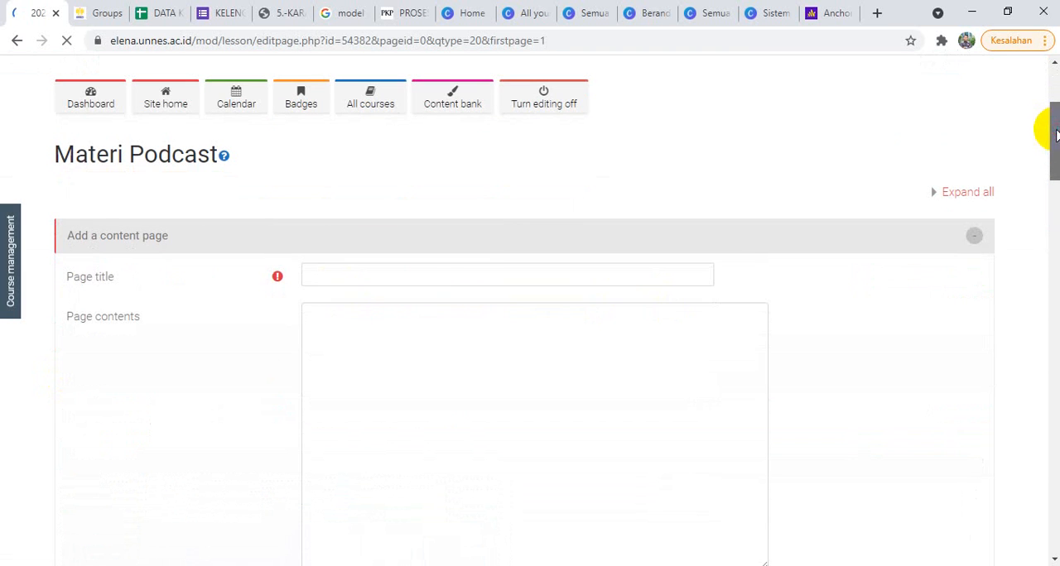
pyautogui.click(461, 273)
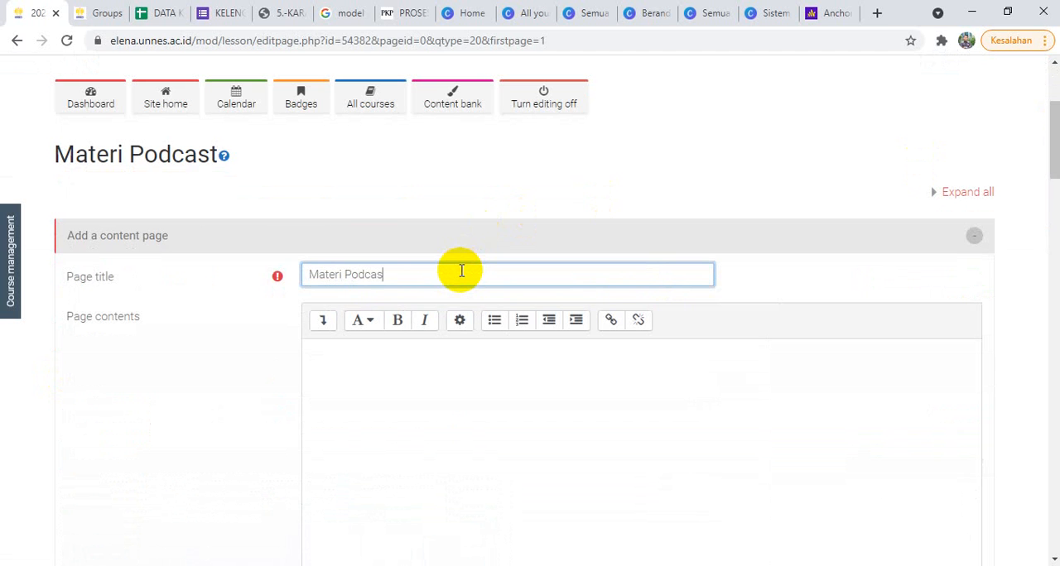
# Step: Copy the Konsep Dasar Sistem episode's embed code from Anchor and replace the page contents' HTML source in Moodle with it
pyautogui.click(832, 10)
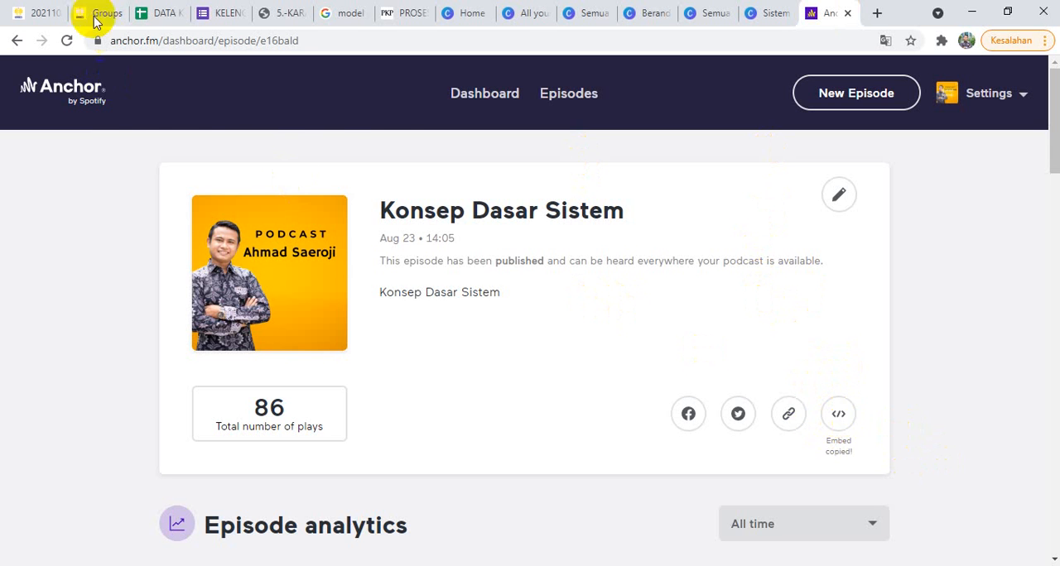
pyautogui.click(35, 13)
pyautogui.click(323, 324)
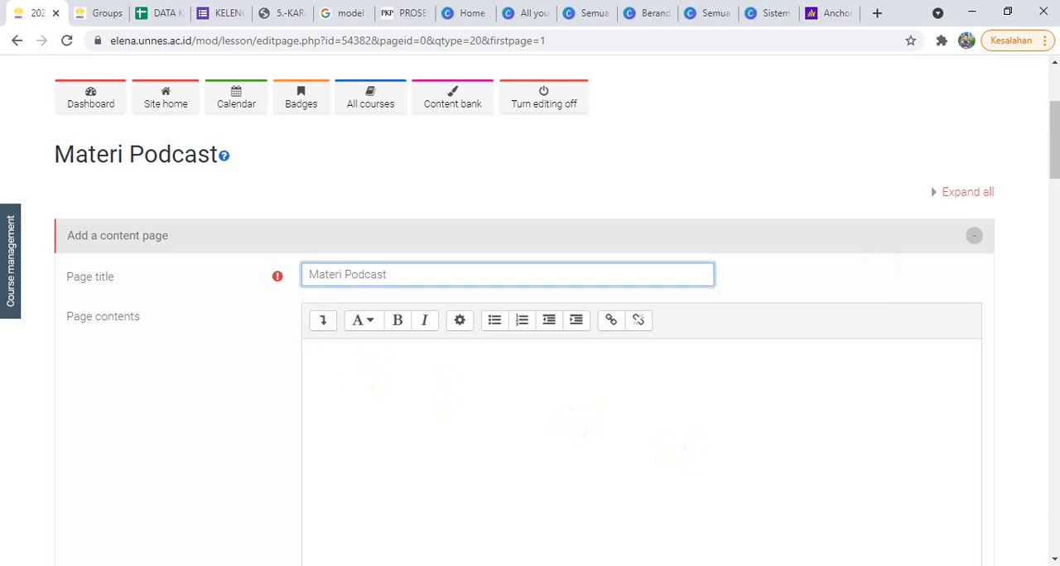
pyautogui.moveTo(1055, 137); pyautogui.dragTo(1056, 153)
pyautogui.scroll(-1, 1055, 153)
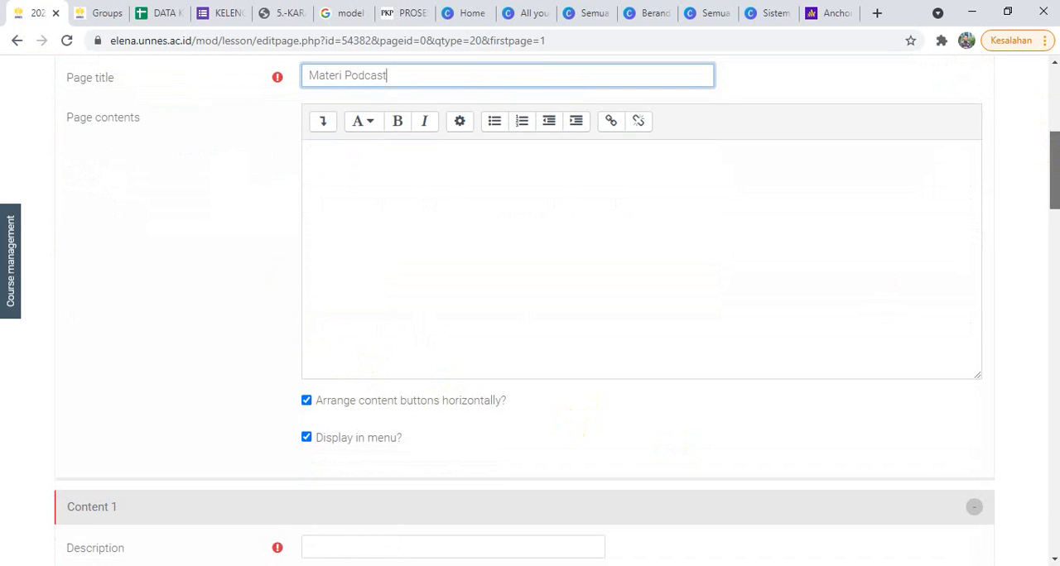
pyautogui.click(327, 124)
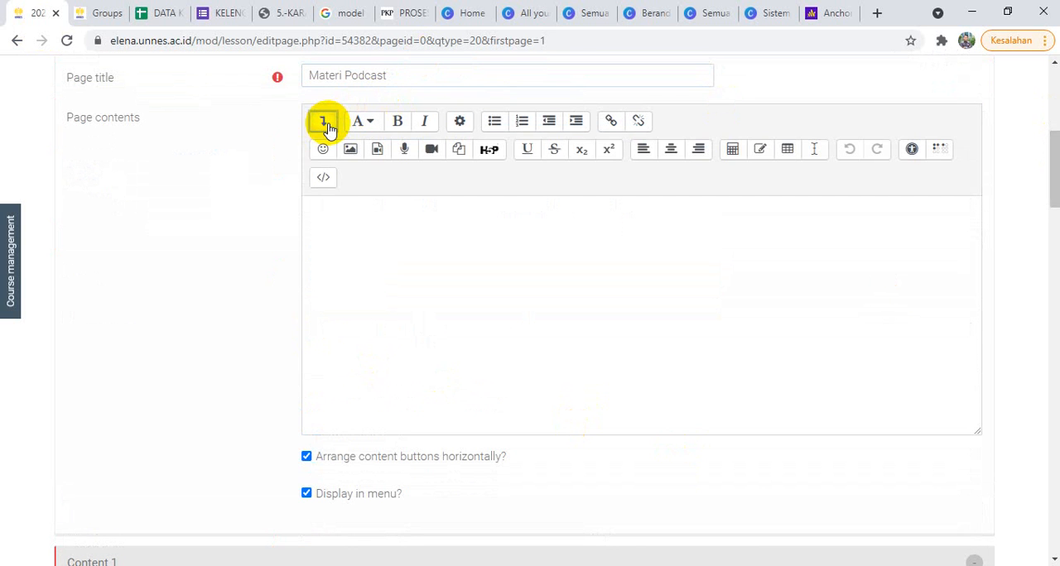
pyautogui.click(326, 179)
pyautogui.moveTo(664, 213); pyautogui.dragTo(326, 210)
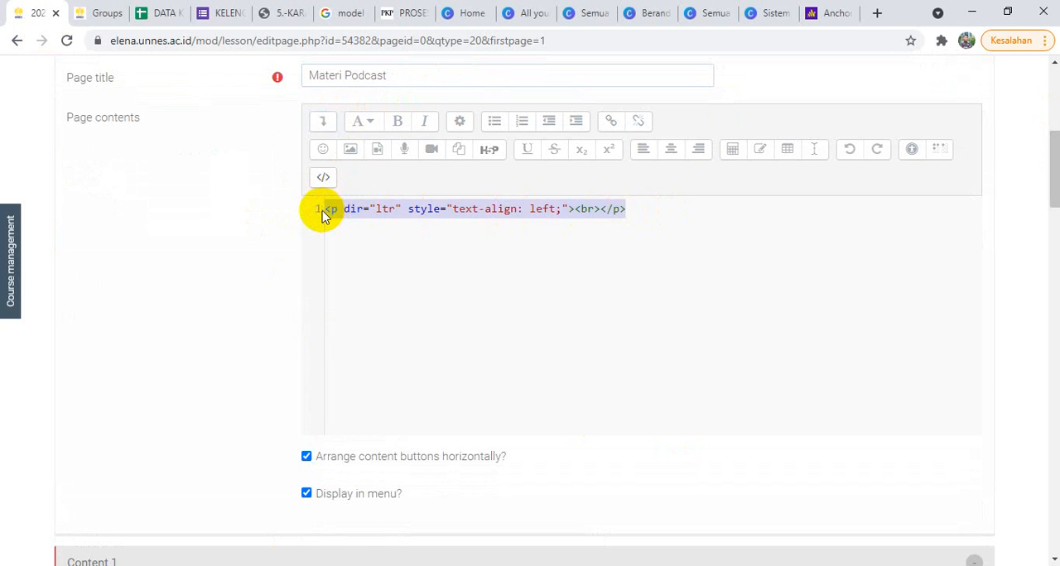
pyautogui.write('<iframe src="https://anchor.fm/bang-oji/embed/episodes/Konsep-Dasar-Sistem-e16bald" height="102px" width="400px" frameborder="0" scrolling="no"></iframe>')
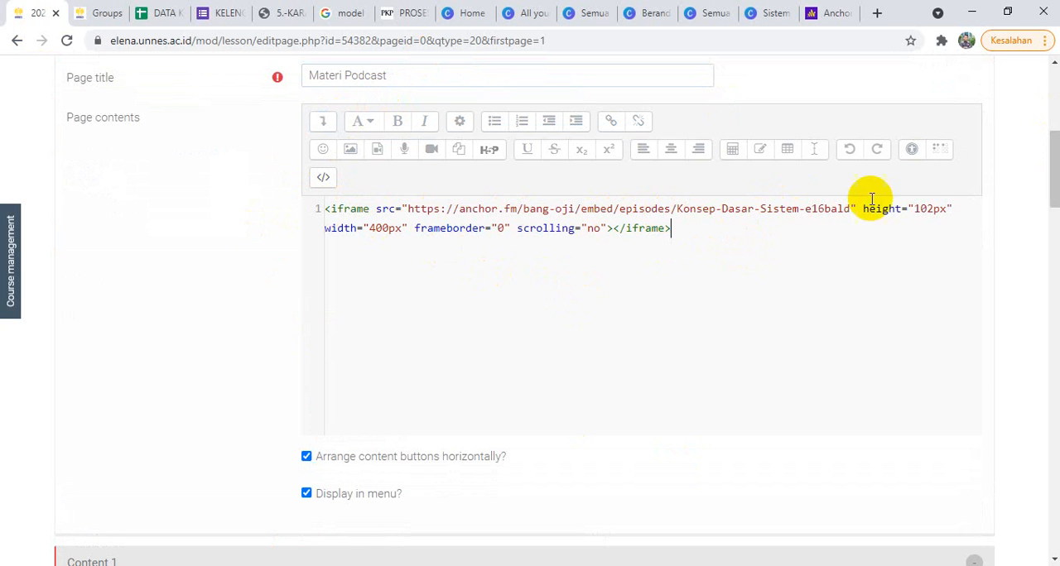
# Step: Set the podcast iframe's height and width to 100% and its scrolling attribute to "yes"
pyautogui.moveTo(948, 209); pyautogui.dragTo(933, 208)
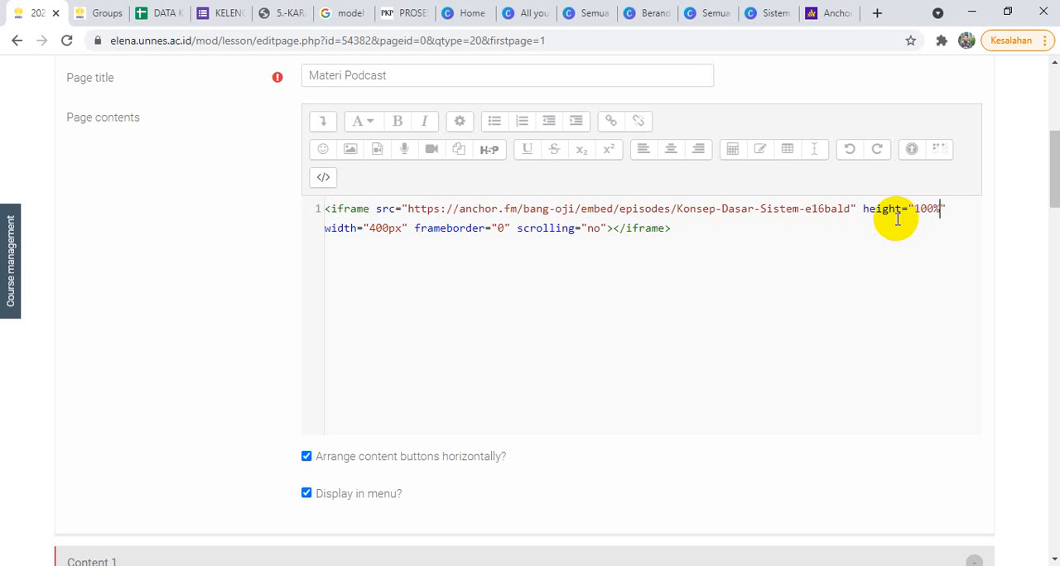
pyautogui.doubleClick(377, 228)
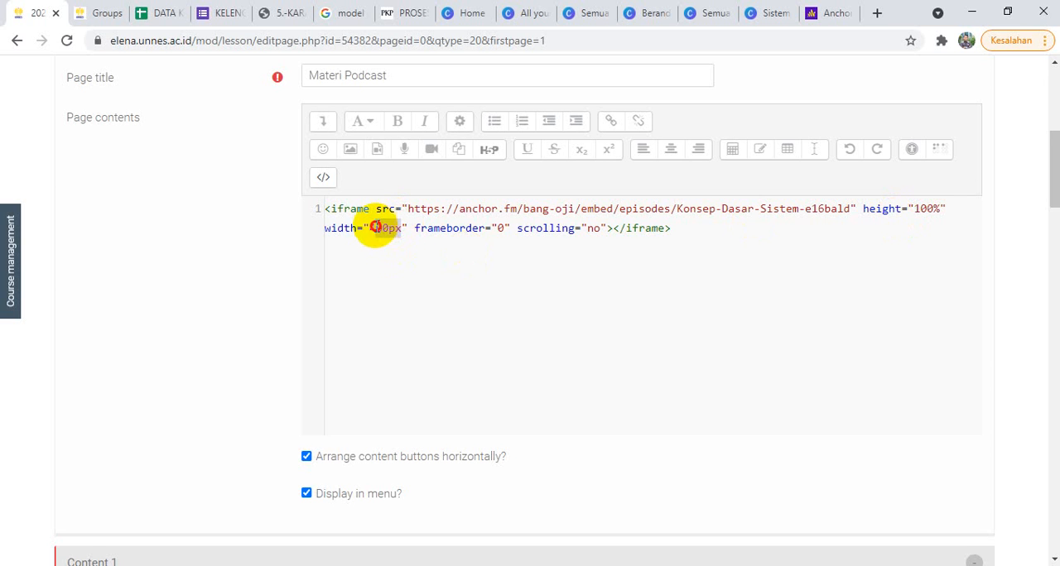
pyautogui.write('100')
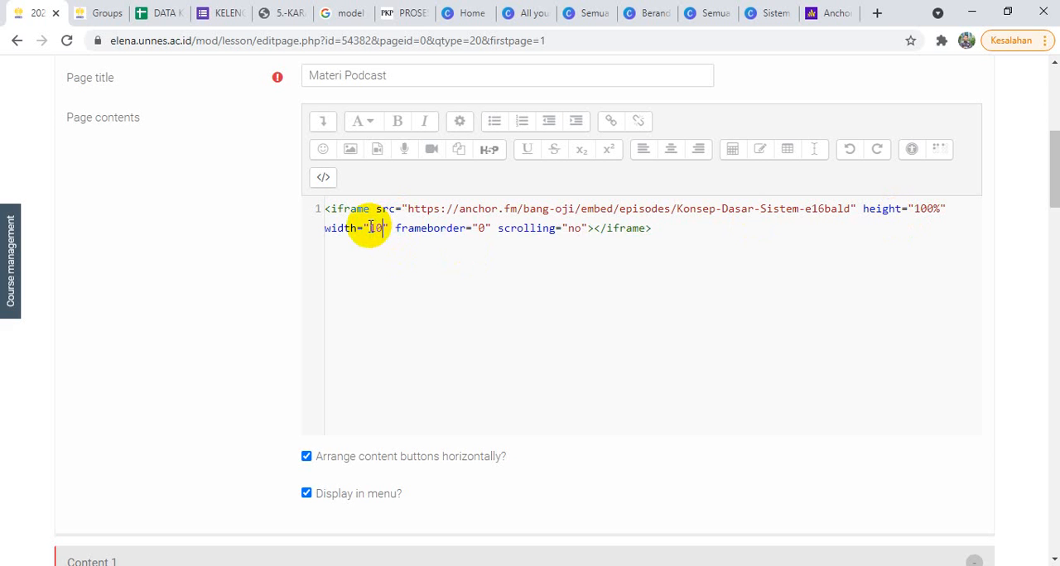
pyautogui.write('%')
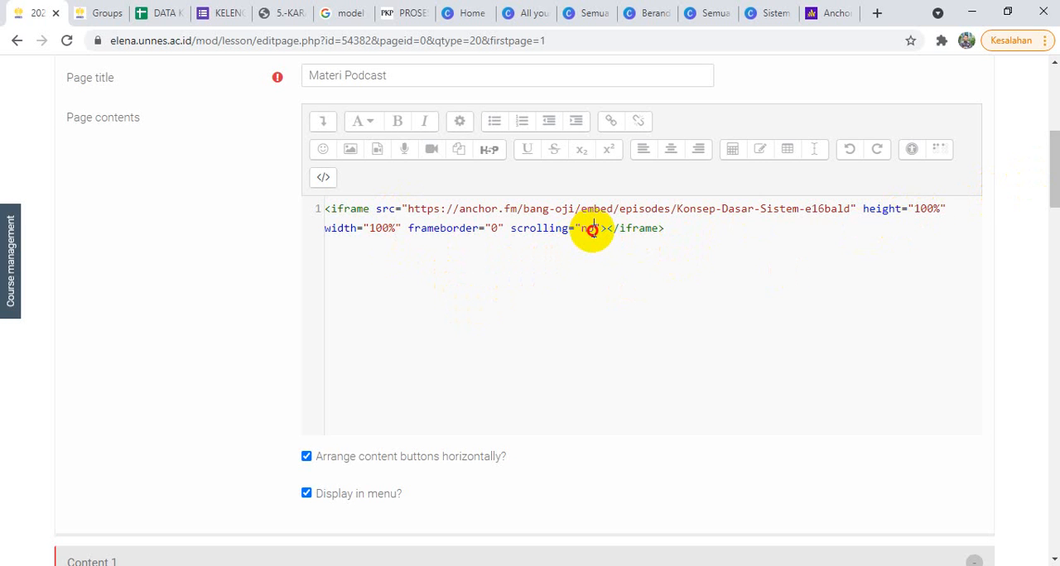
pyautogui.moveTo(592, 231); pyautogui.dragTo(582, 235)
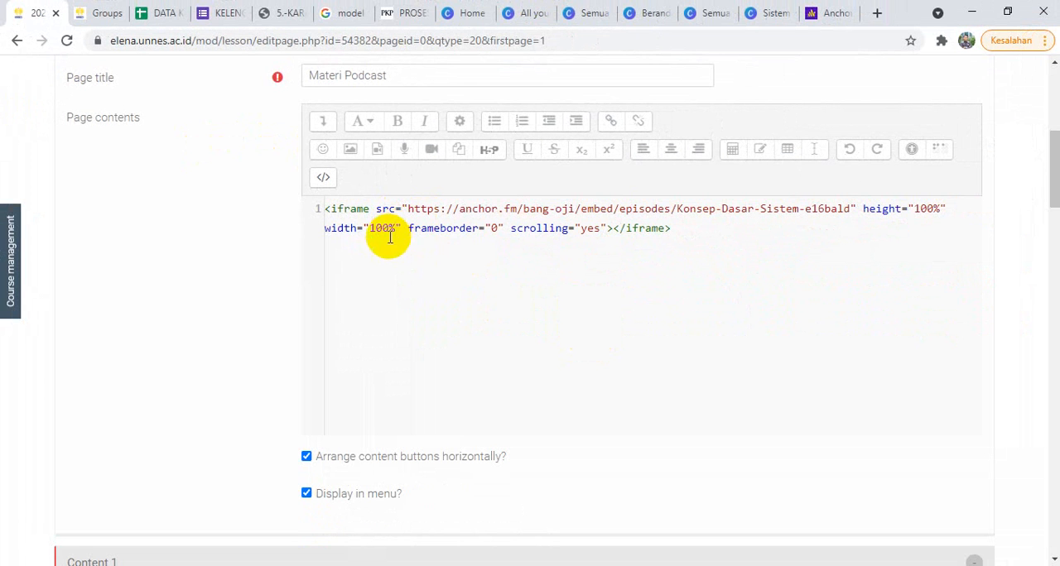
# Step: Replace the edited iframe code with the original embed code of the Anchor episode
pyautogui.click(828, 12)
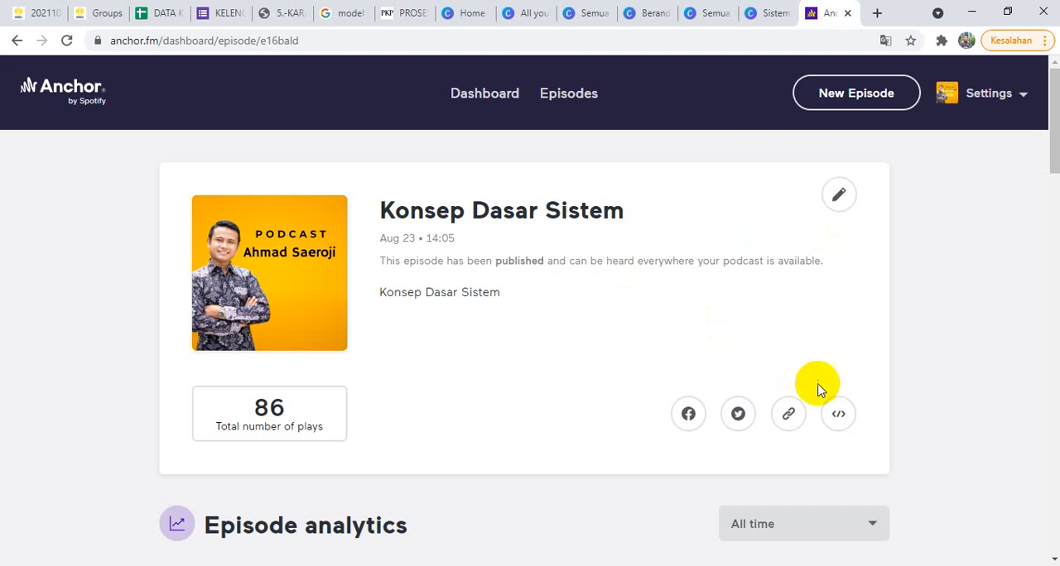
pyautogui.click(29, 12)
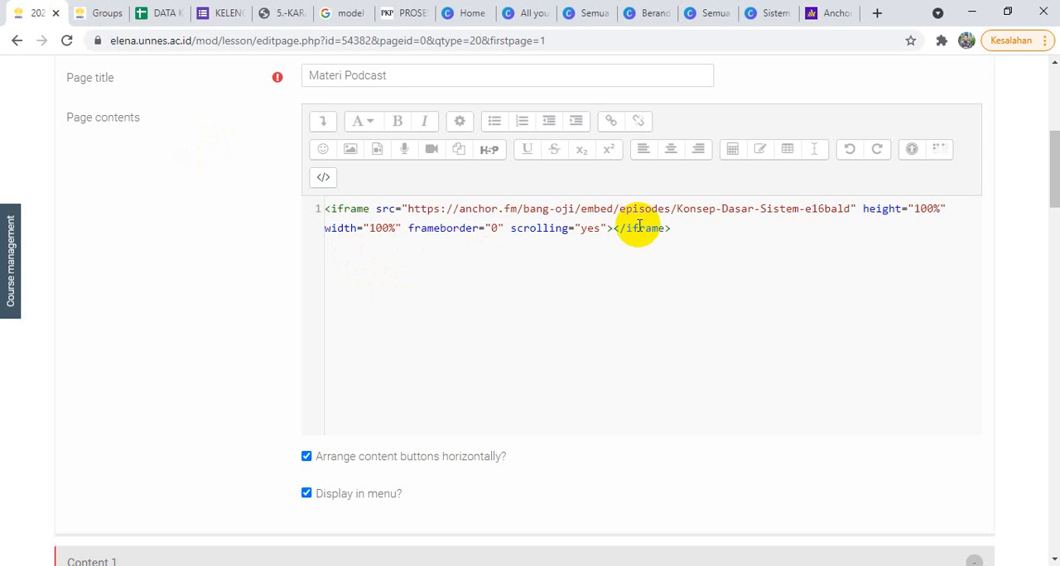
pyautogui.moveTo(698, 231); pyautogui.dragTo(225, 184)
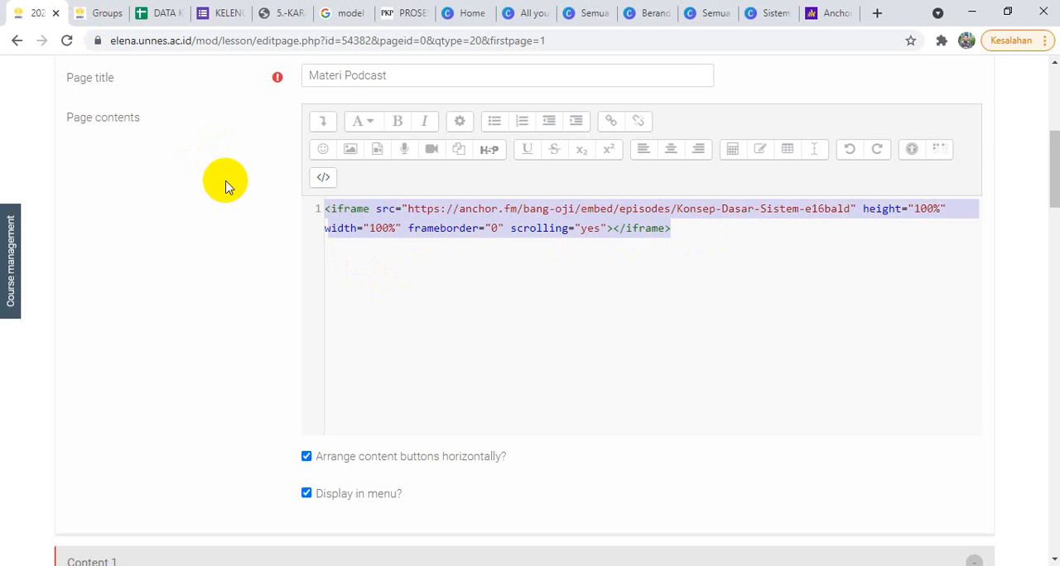
pyautogui.write('<iframe src="https://anchor.fm/bang-oji/embed/episodes/Konsep-Dasar-Sistem-e16bald" height="102px" width="400px" frameborder="0" scrolling="no"></iframe>')
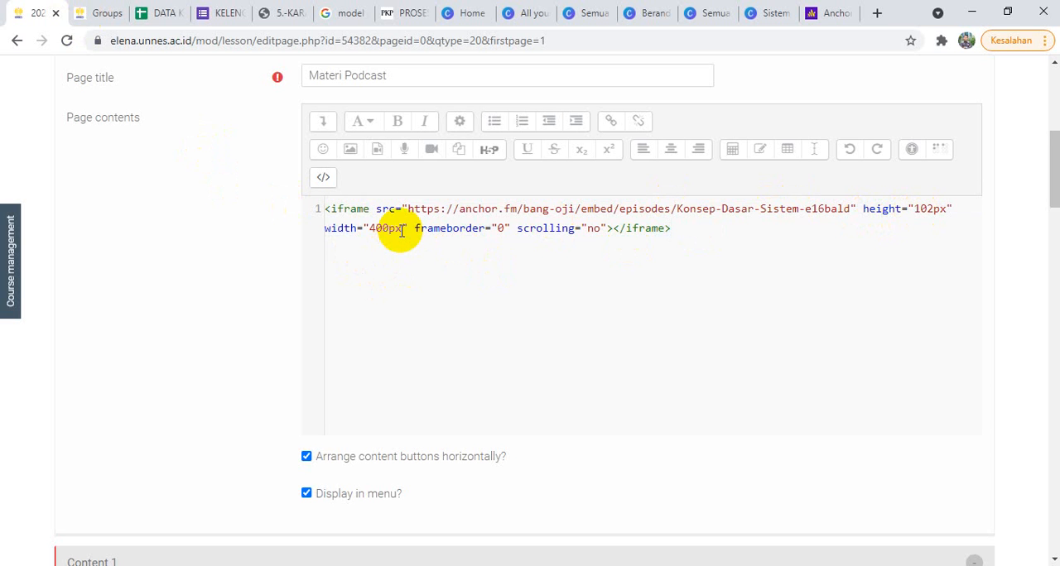
# Step: Set the podcast iframe's width to 100% and its height to 140px in the HTML source
pyautogui.moveTo(402, 230); pyautogui.dragTo(372, 233)
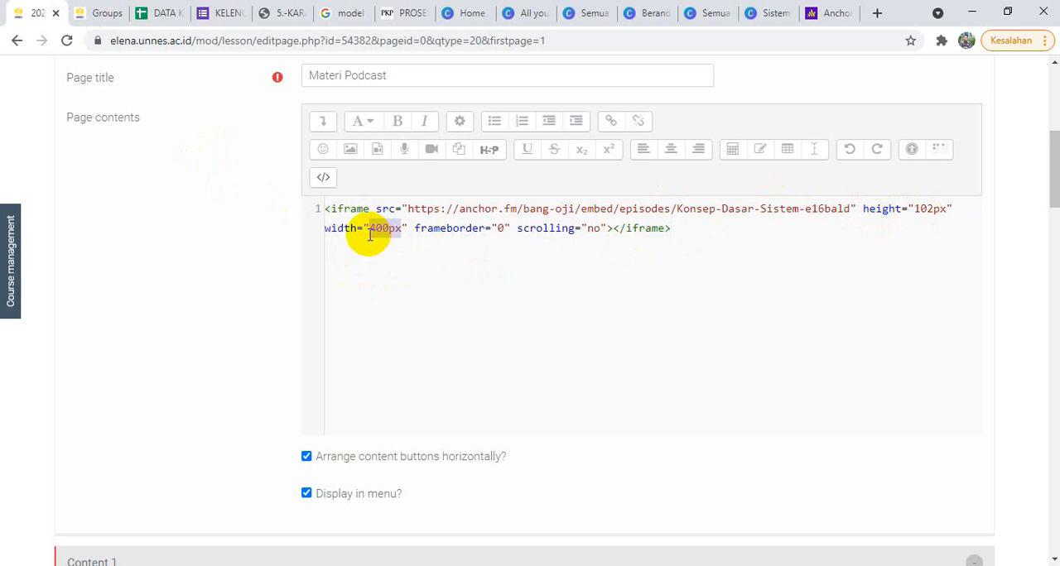
pyautogui.write('100')
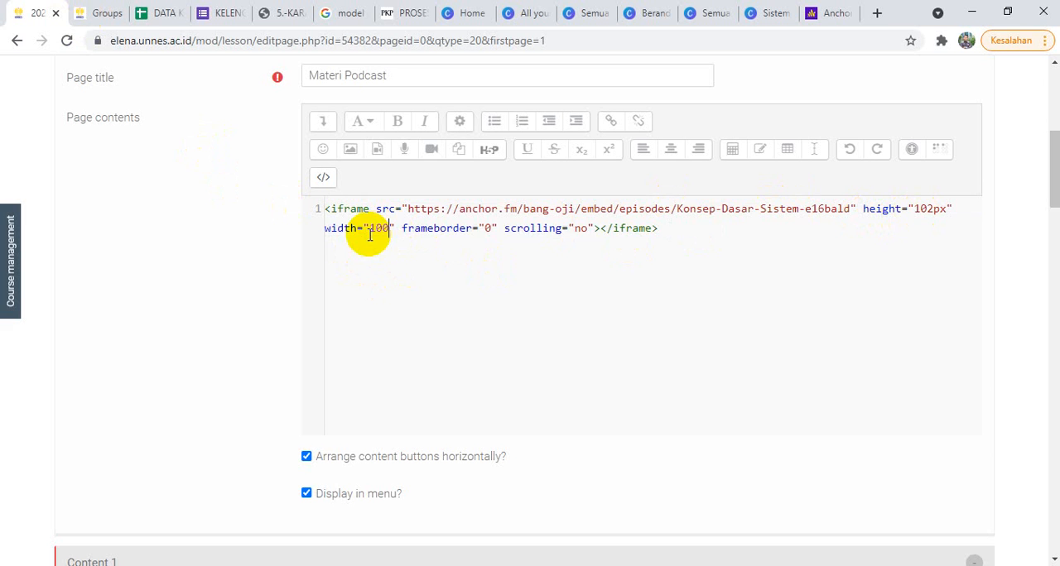
pyautogui.write('%')
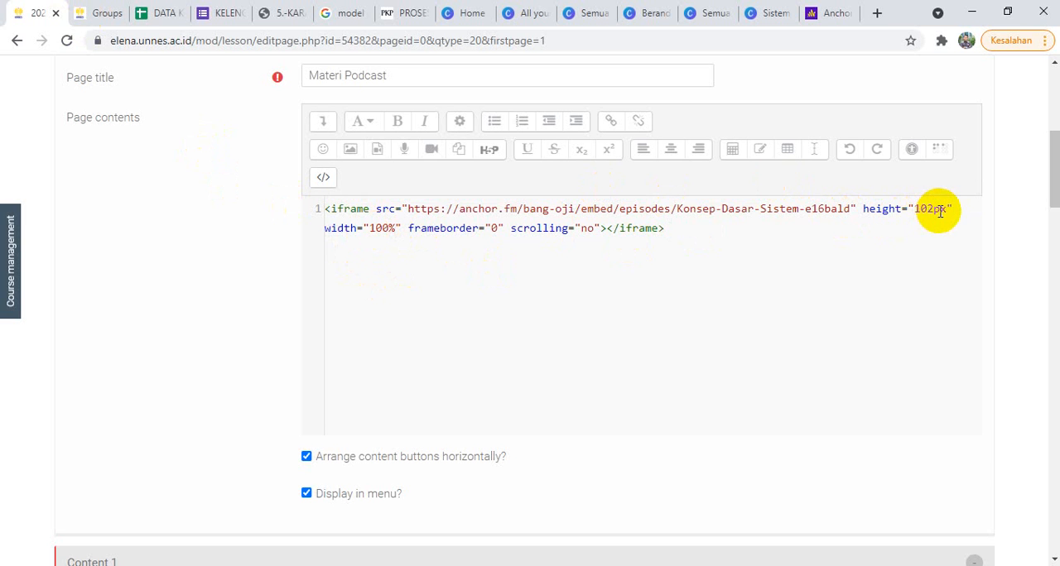
pyautogui.moveTo(931, 210); pyautogui.dragTo(916, 212)
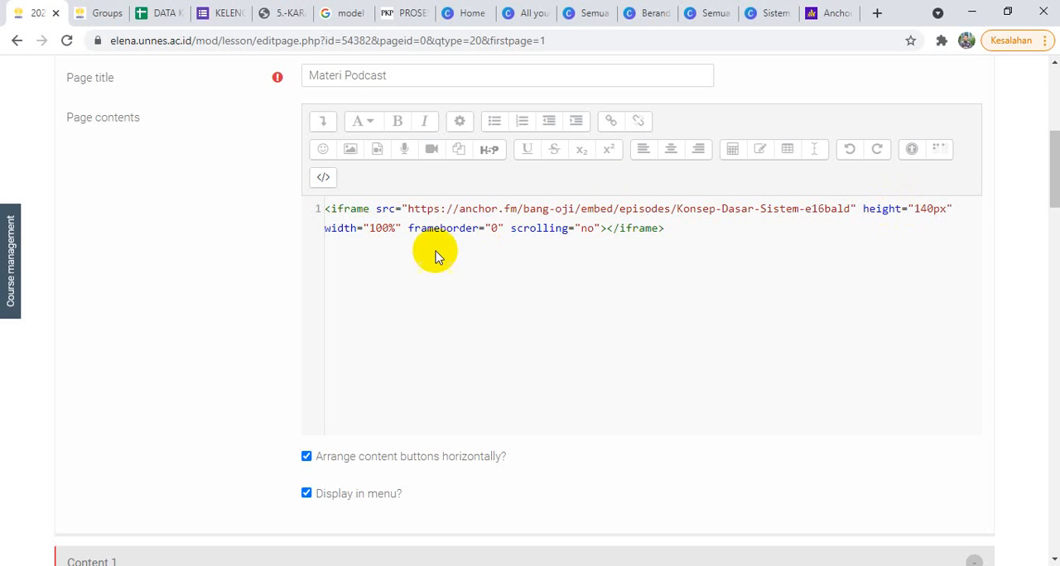
pyautogui.doubleClick(584, 229)
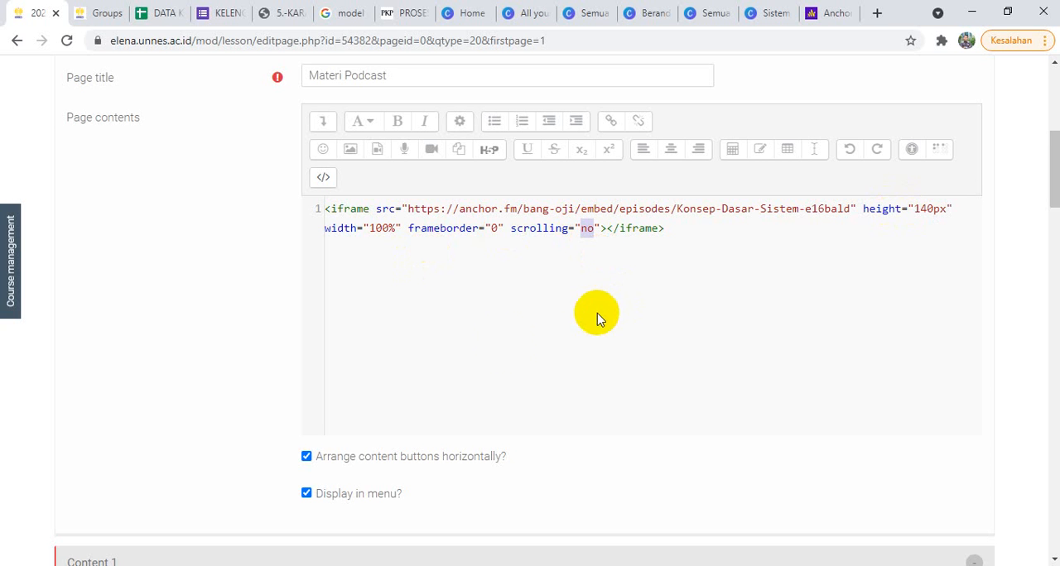
# Step: Describe Content 1 as "Selesai" with a jump to End of lesson, and save the page
pyautogui.scroll(-3, 409, 404)
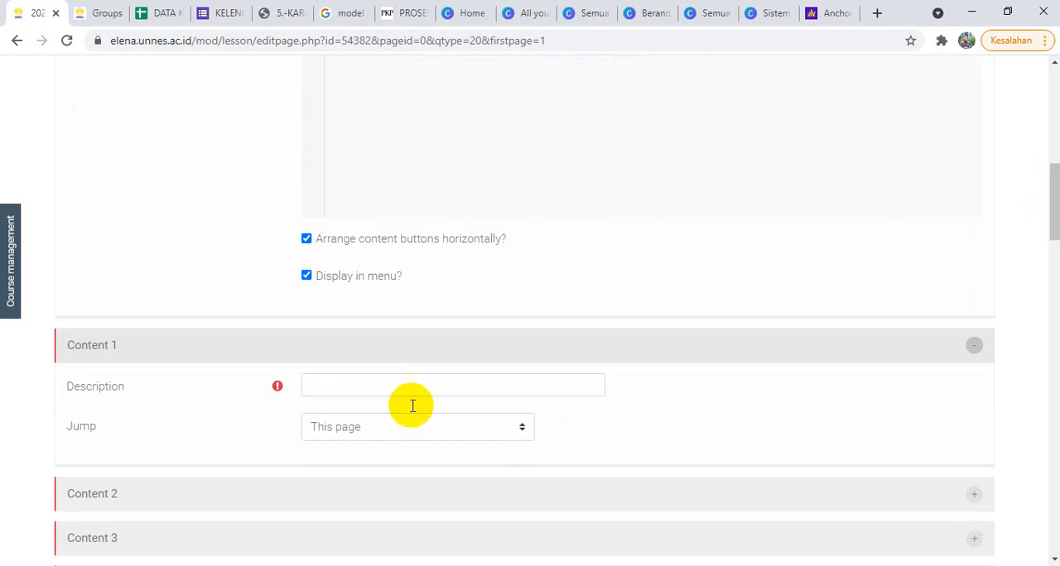
pyautogui.click(370, 383)
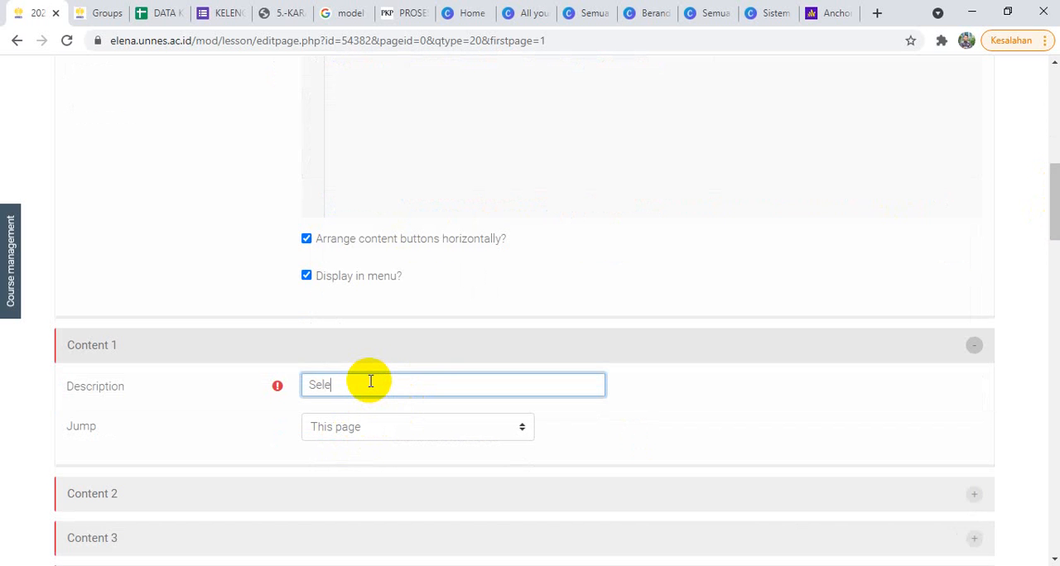
pyautogui.write('Selesai')
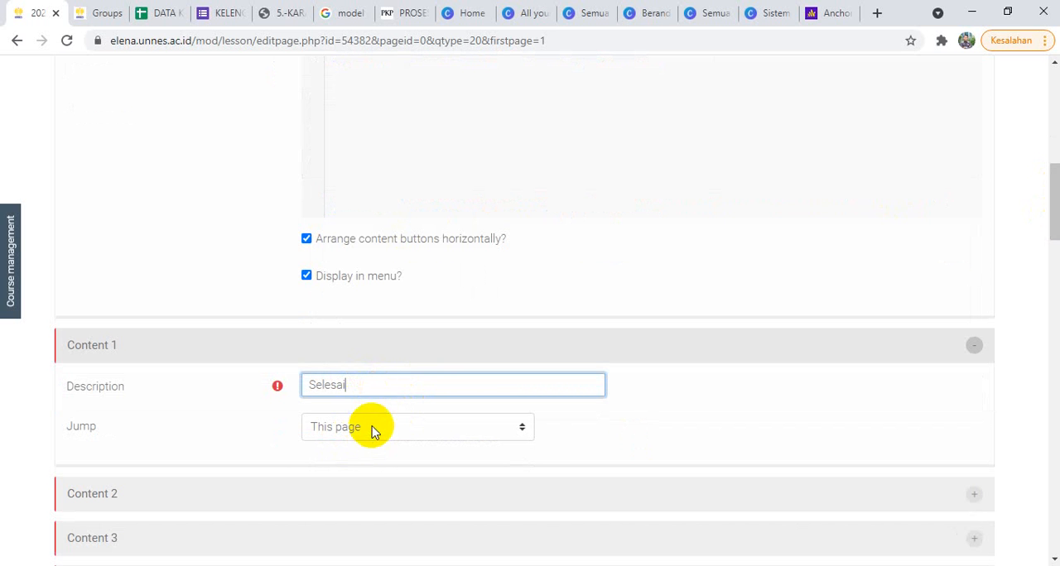
pyautogui.click(372, 426)
pyautogui.click(379, 492)
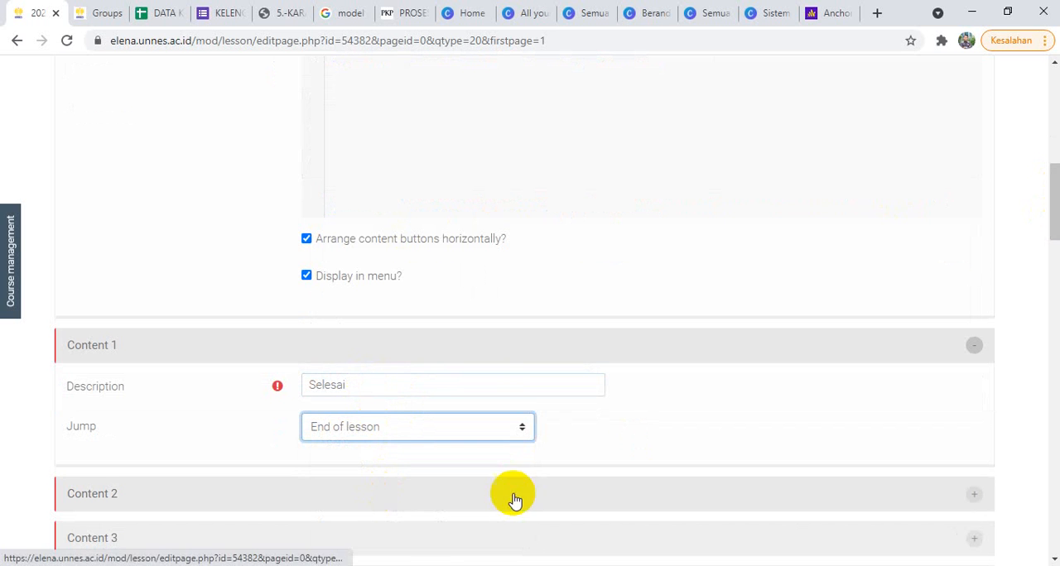
pyautogui.moveTo(1050, 236); pyautogui.dragTo(1053, 262)
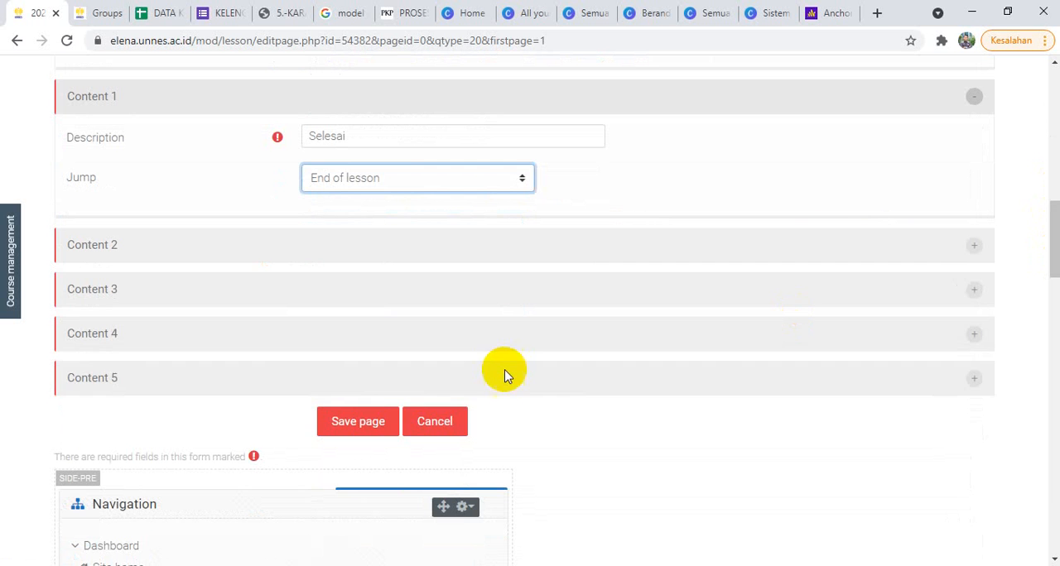
pyautogui.click(355, 414)
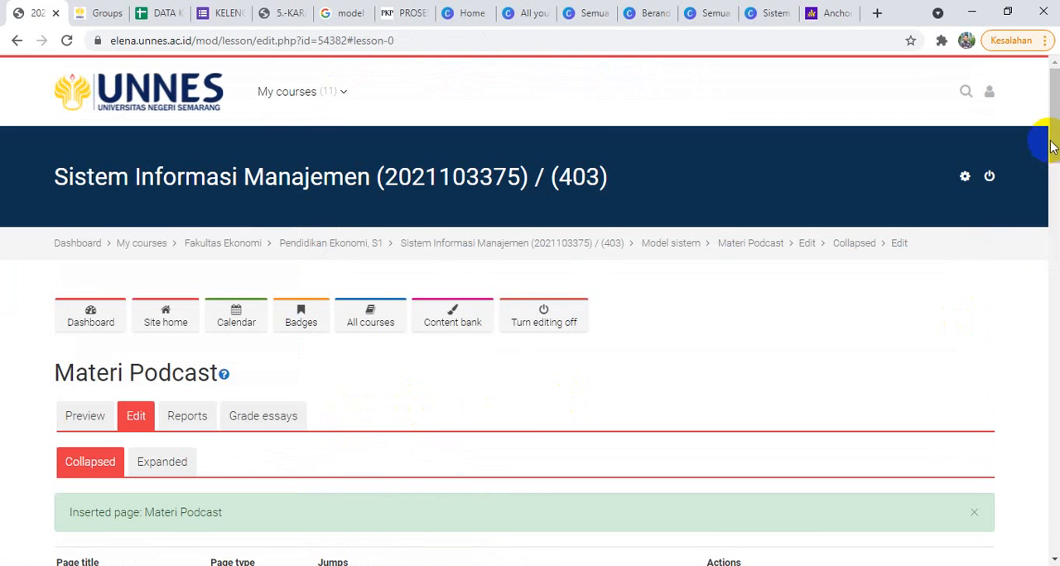
# Step: Preview the Materi Podcast lesson, play and pause the embedded episode, and finish the lesson with Selesai
pyautogui.moveTo(1052, 146); pyautogui.dragTo(1045, 168)
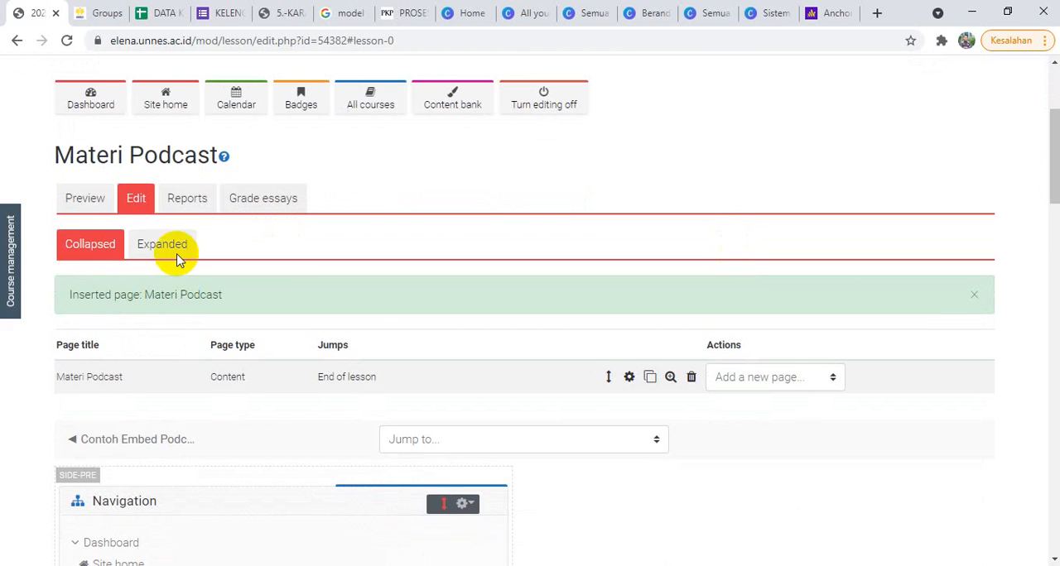
pyautogui.click(83, 199)
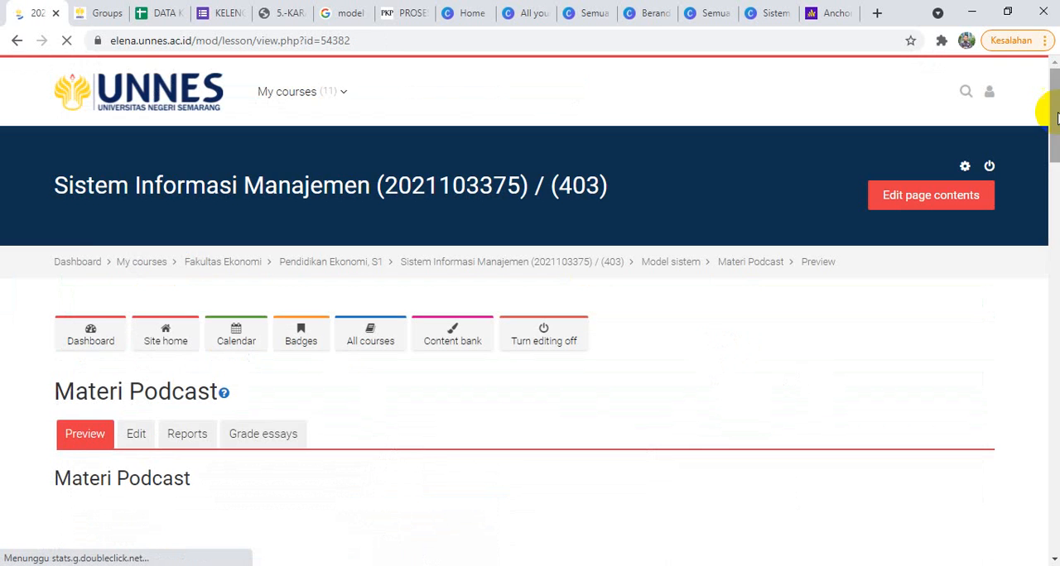
pyautogui.moveTo(1048, 100); pyautogui.dragTo(1046, 168)
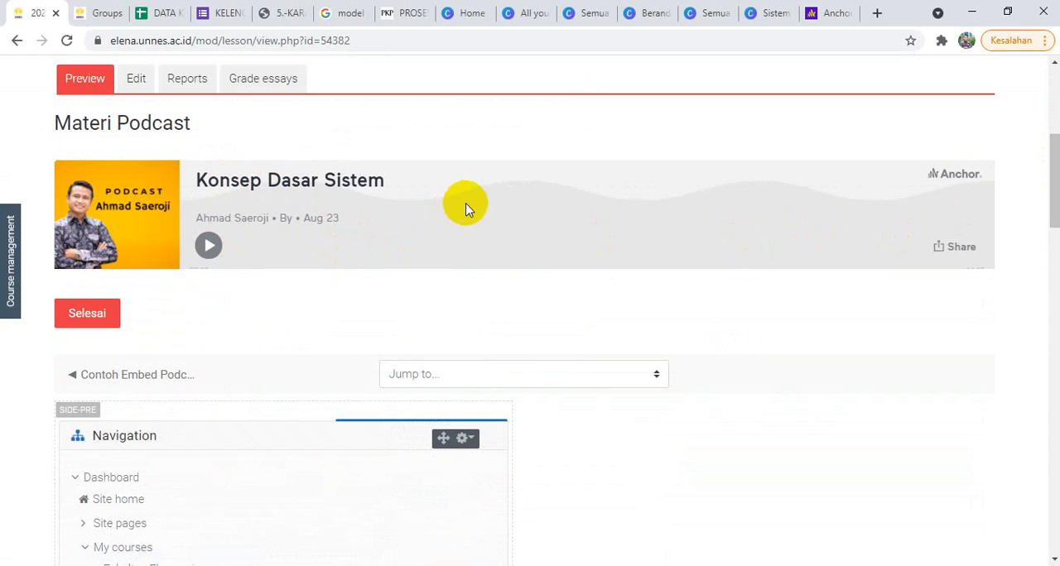
pyautogui.click(210, 248)
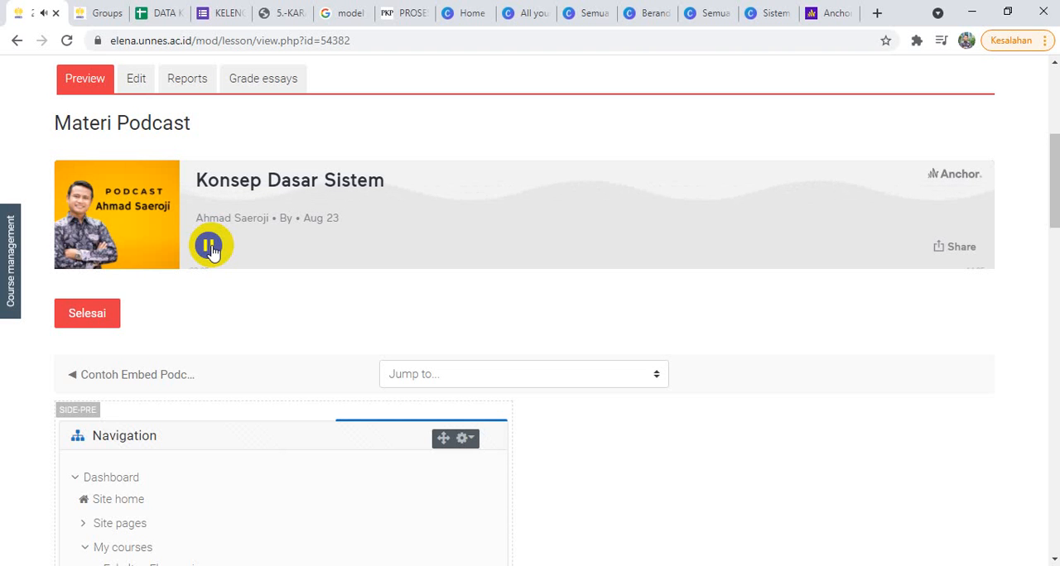
pyautogui.click(209, 246)
pyautogui.click(88, 316)
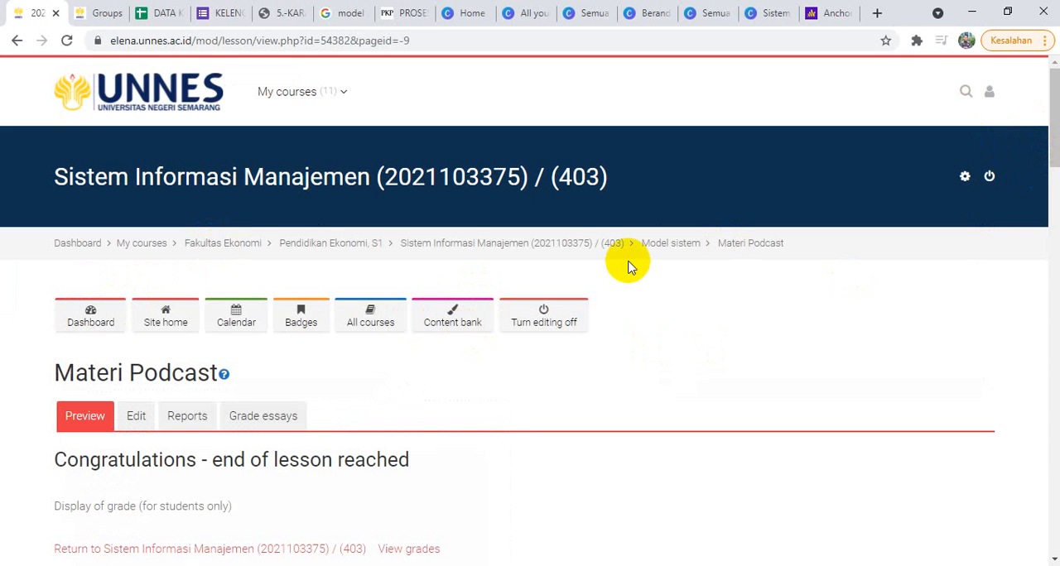
# Step: Return to the course's Model sistem section and start adding a new Label resource there
pyautogui.click(679, 249)
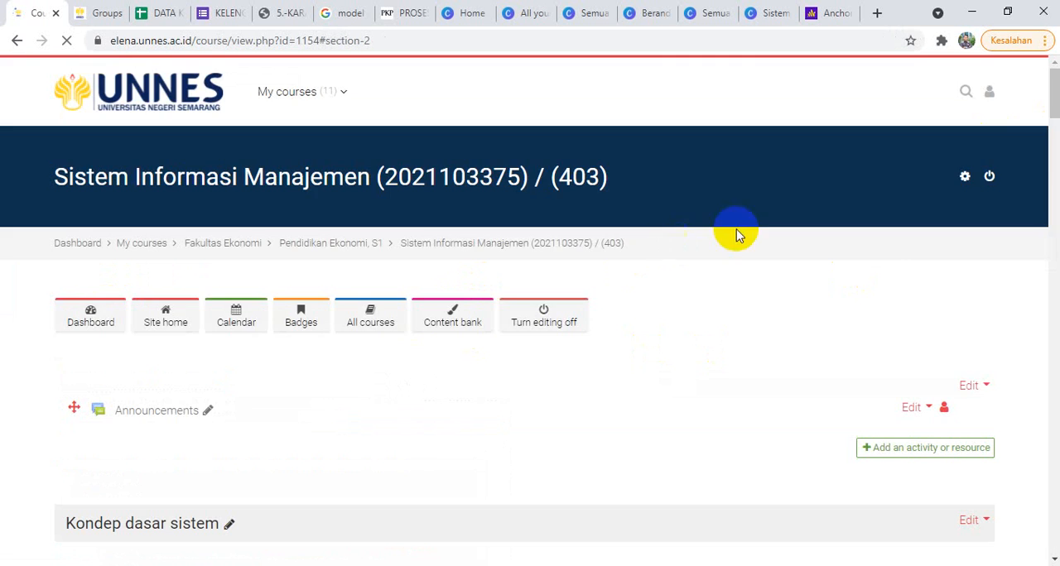
pyautogui.scroll(-1, 1055, 153)
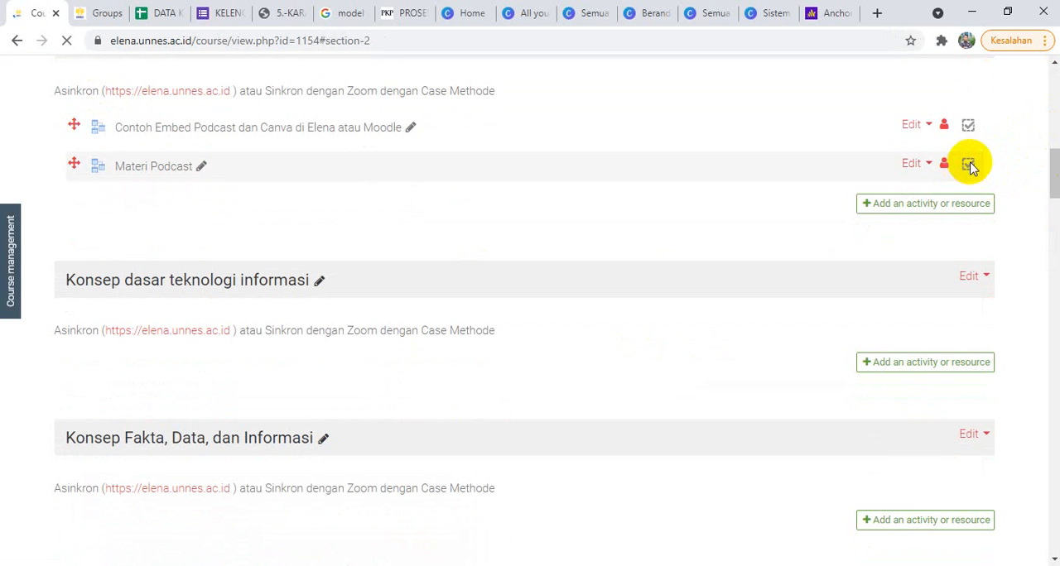
pyautogui.moveTo(1054, 178); pyautogui.dragTo(1052, 165)
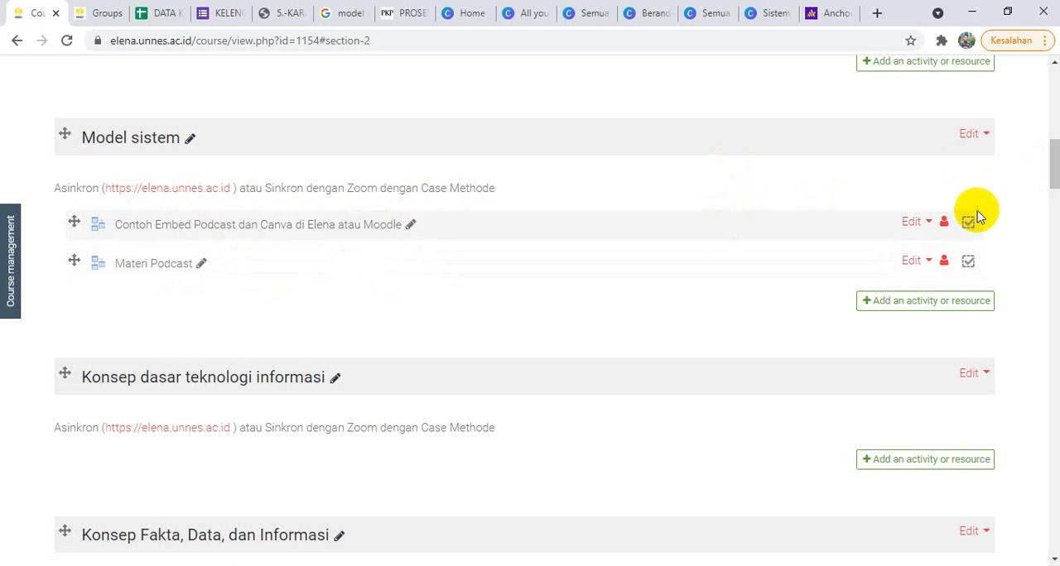
pyautogui.moveTo(1052, 153)
pyautogui.mouseDown()
pyautogui.moveTo(1051, 120)
pyautogui.moveTo(1055, 138)
pyautogui.mouseUp()
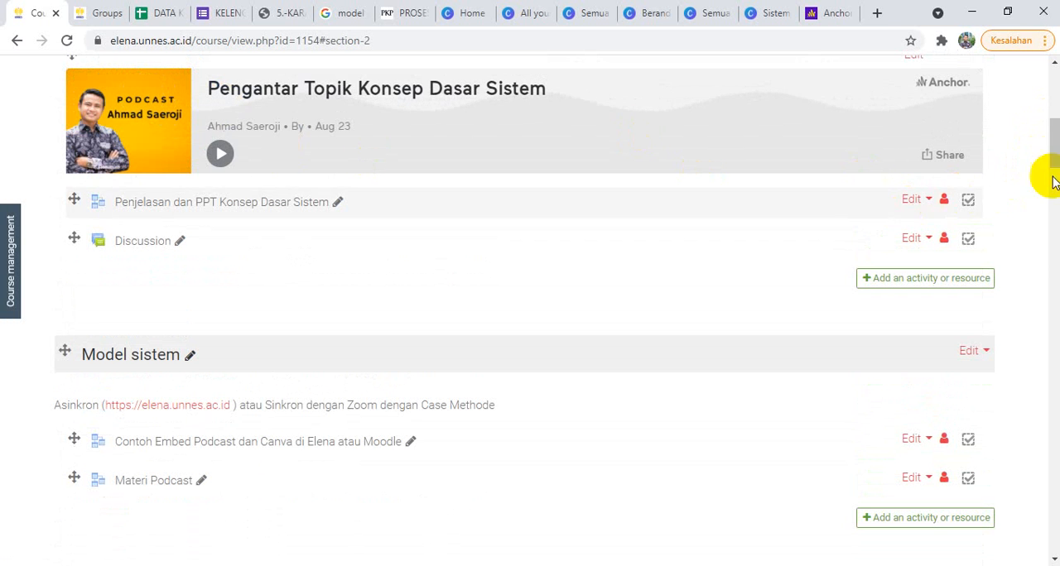
pyautogui.moveTo(1053, 153); pyautogui.dragTo(1056, 190)
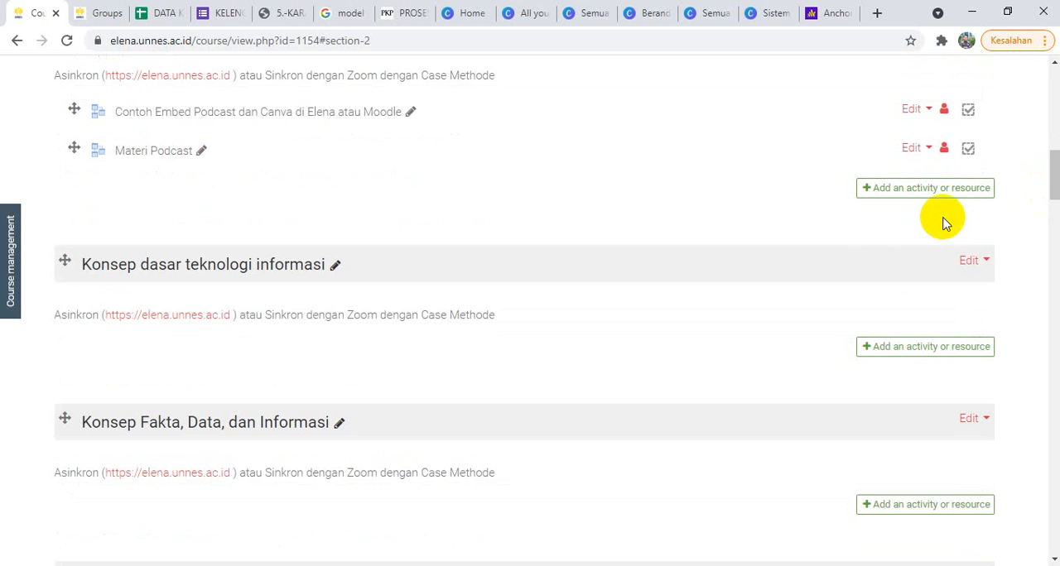
pyautogui.click(901, 195)
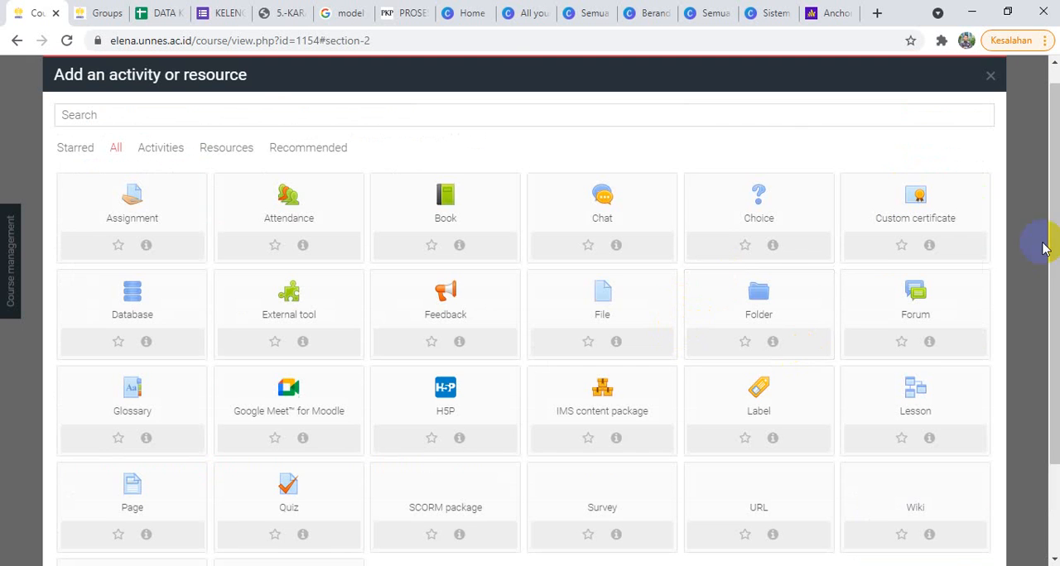
pyautogui.scroll(-1, 1055, 138)
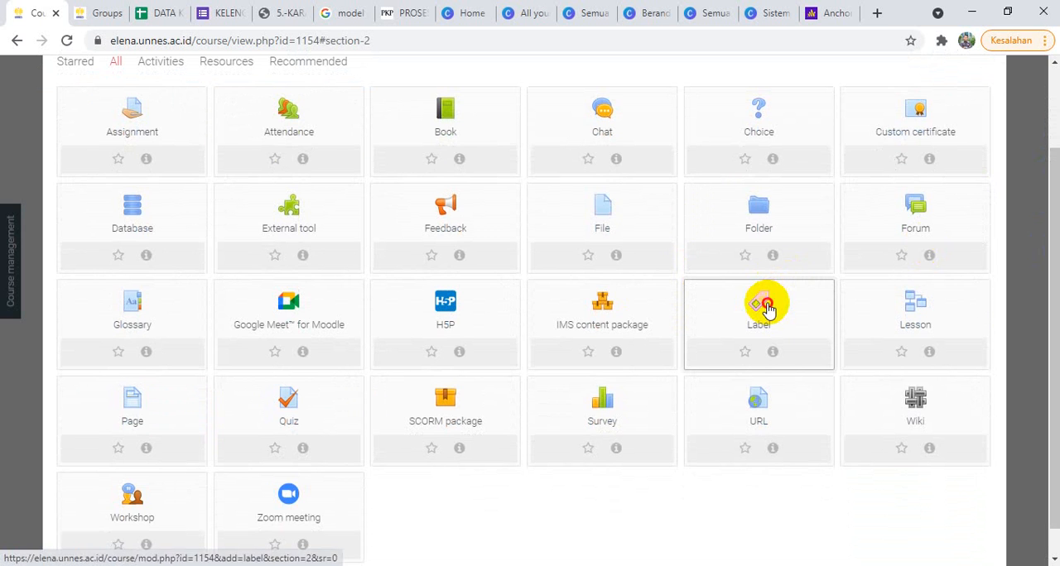
pyautogui.click(768, 309)
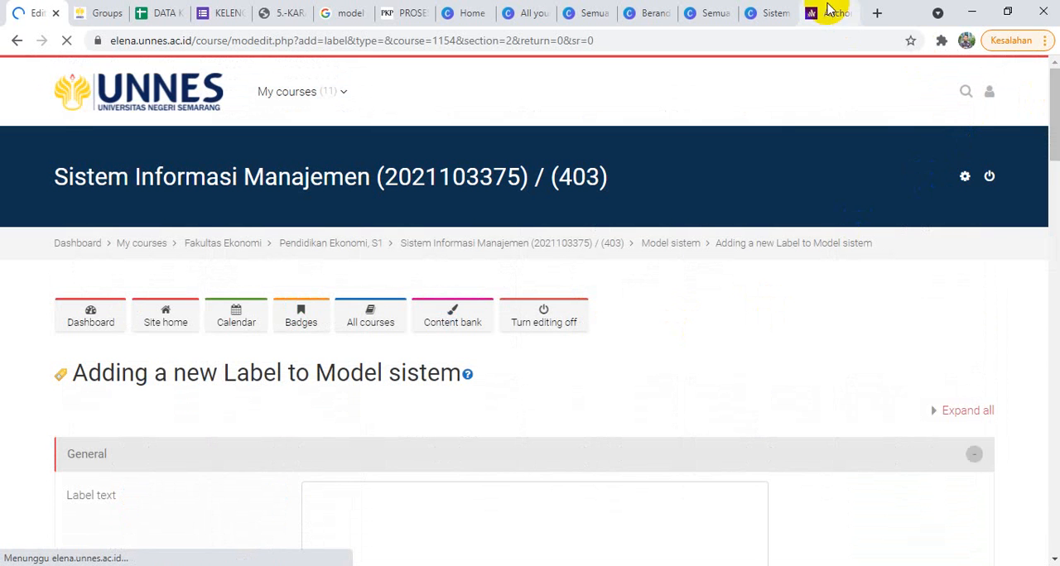
# Step: Copy the embed code of the Konsep Dasar Sistem episode from Anchor and replace the label text's HTML source with it
pyautogui.click(828, 12)
pyautogui.click(839, 412)
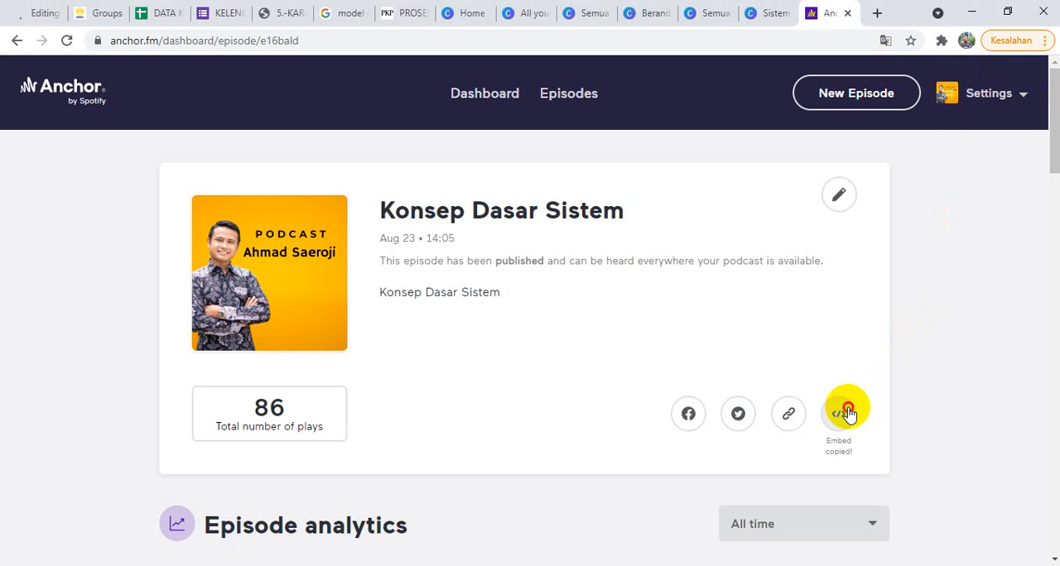
pyautogui.click(28, 10)
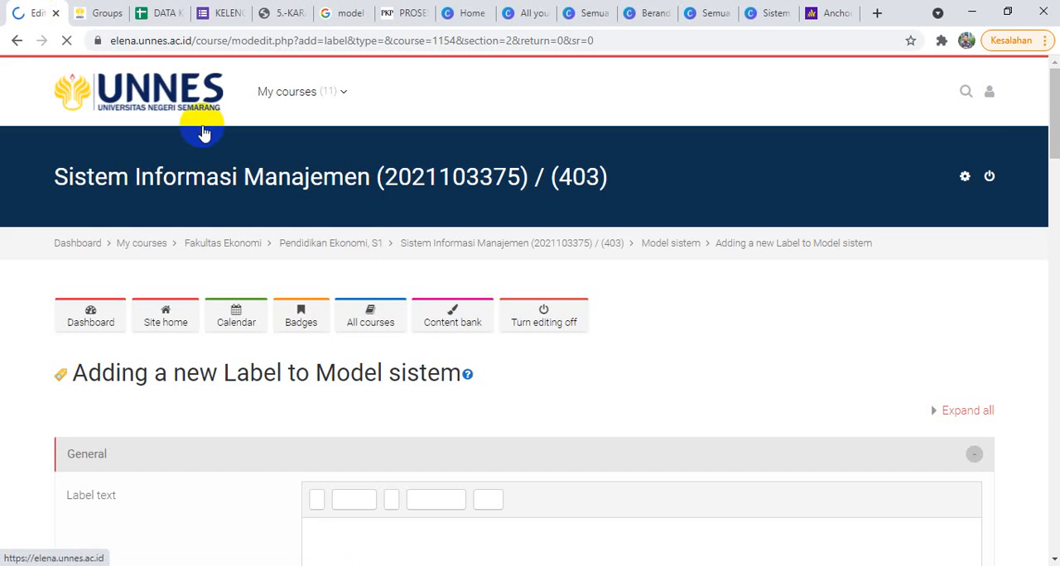
pyautogui.scroll(-3, 1053, 131)
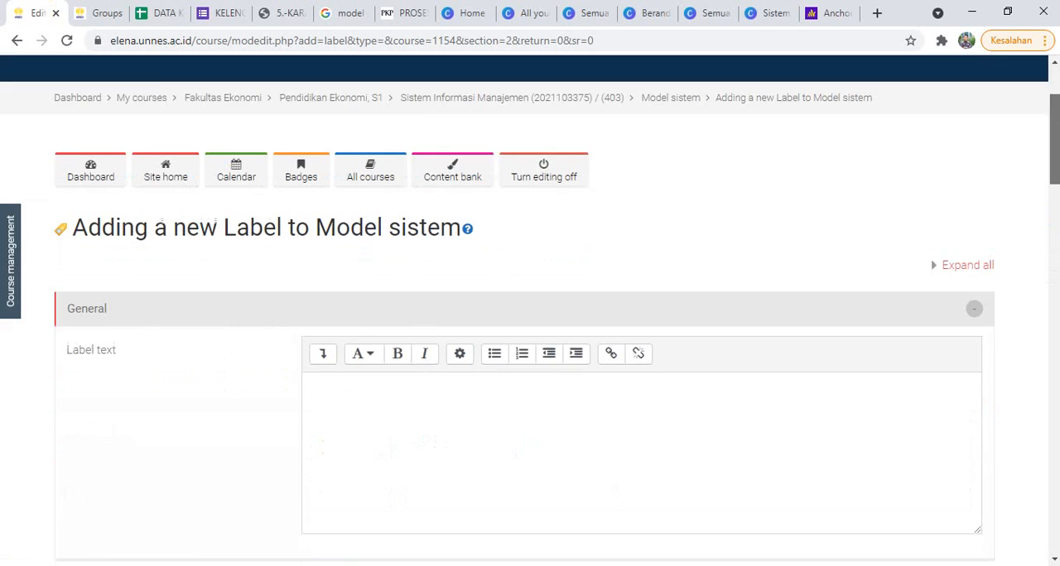
pyautogui.click(324, 269)
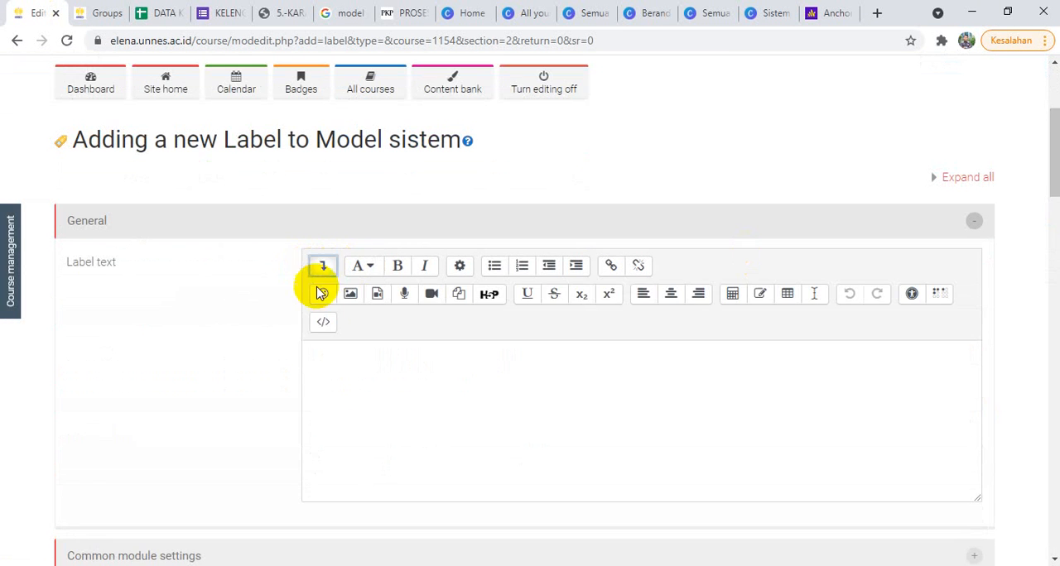
pyautogui.click(321, 324)
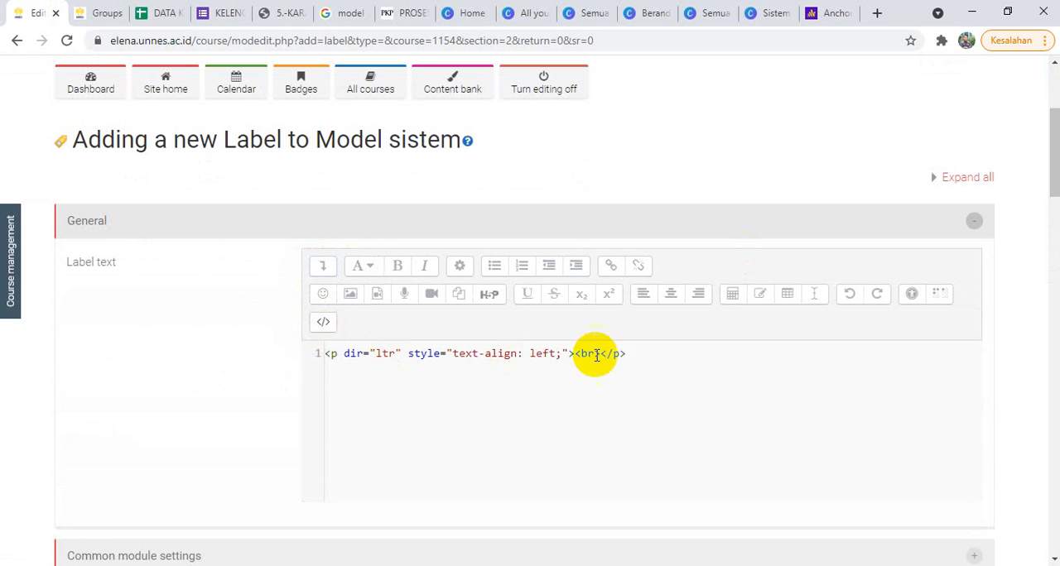
pyautogui.click(329, 373)
pyautogui.moveTo(329, 372); pyautogui.dragTo(319, 358)
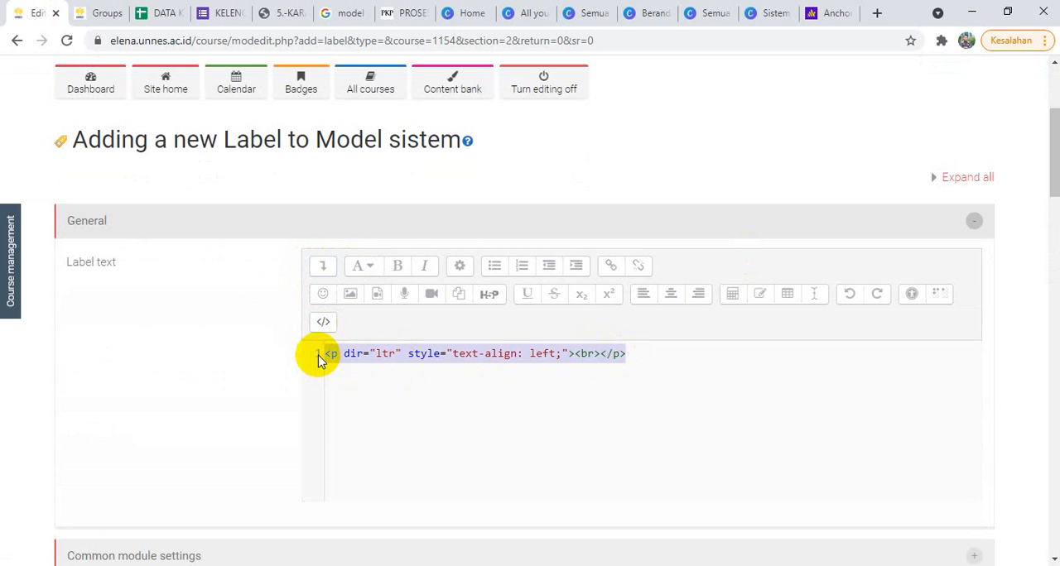
pyautogui.hotkey('ctrl', 'v')
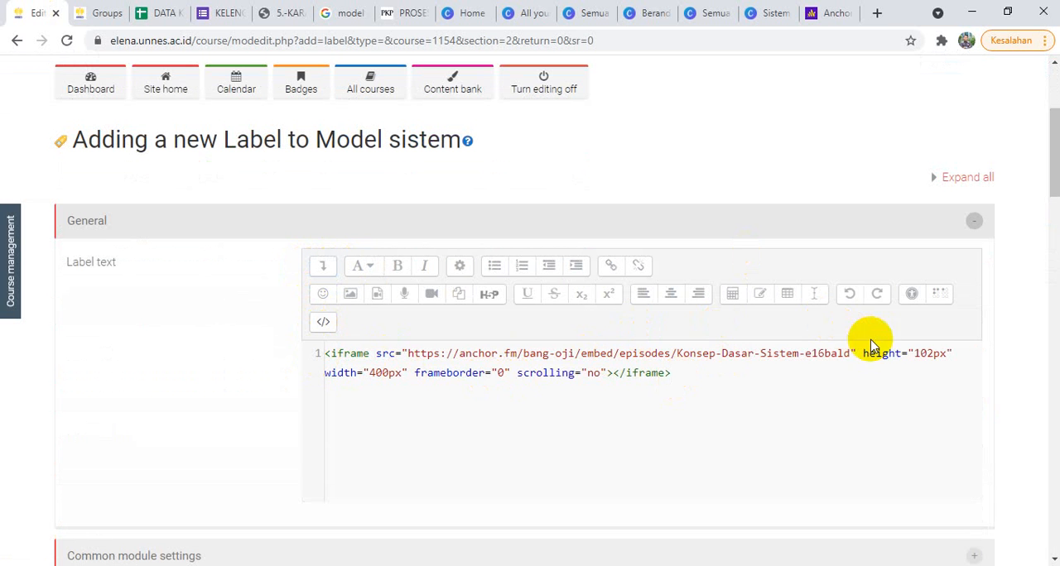
# Step: Set the label iframe's height to 140px and its width to 100% in the HTML source
pyautogui.moveTo(914, 354); pyautogui.dragTo(929, 353)
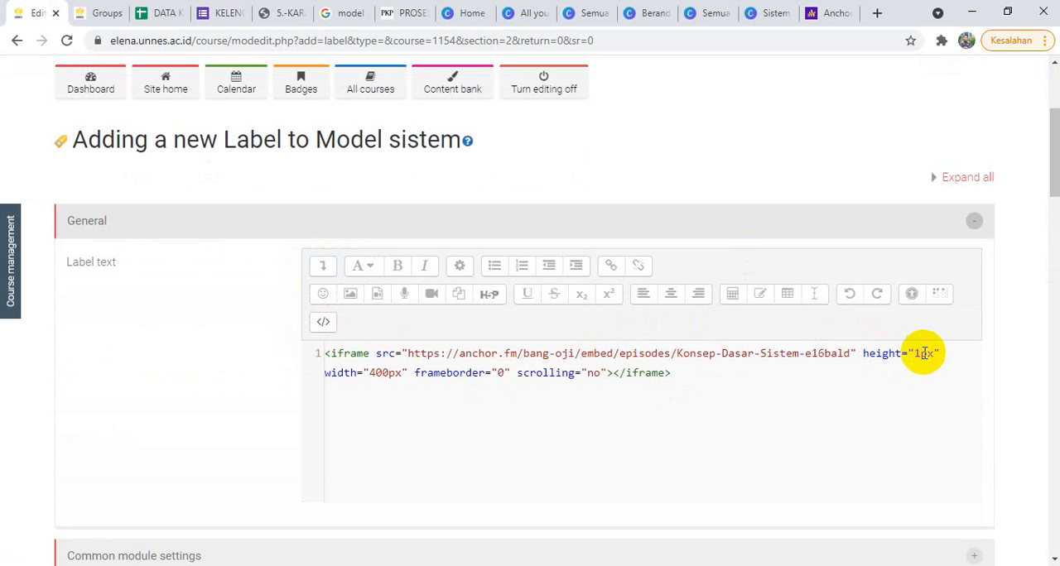
pyautogui.write('140')
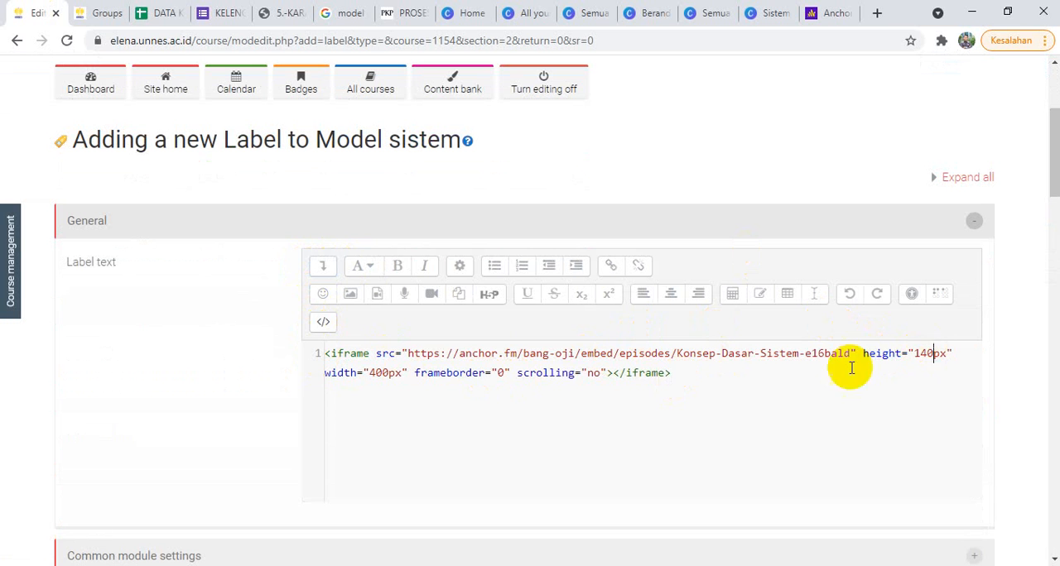
pyautogui.moveTo(403, 373); pyautogui.dragTo(376, 375)
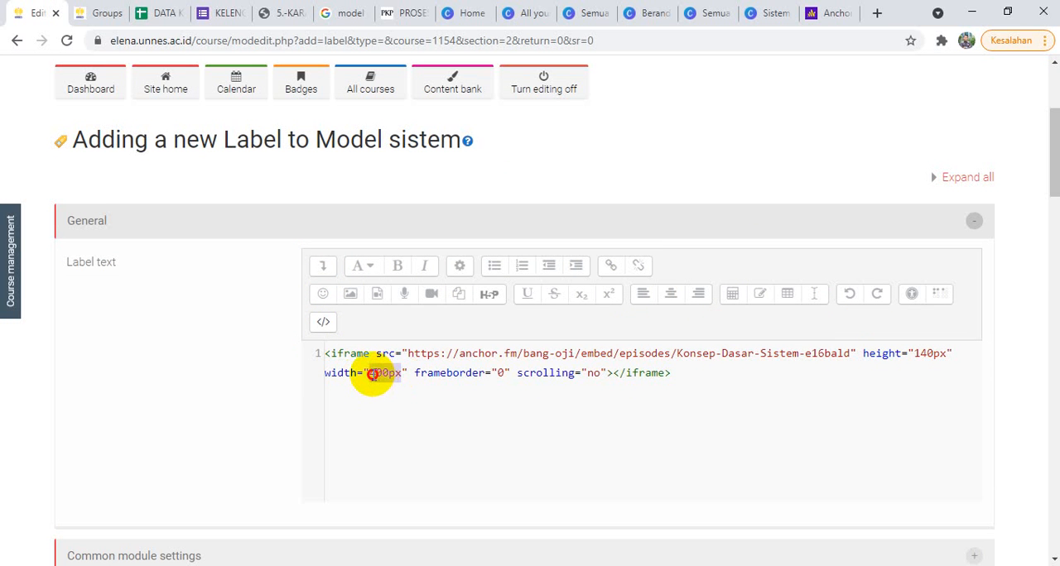
pyautogui.write('100%')
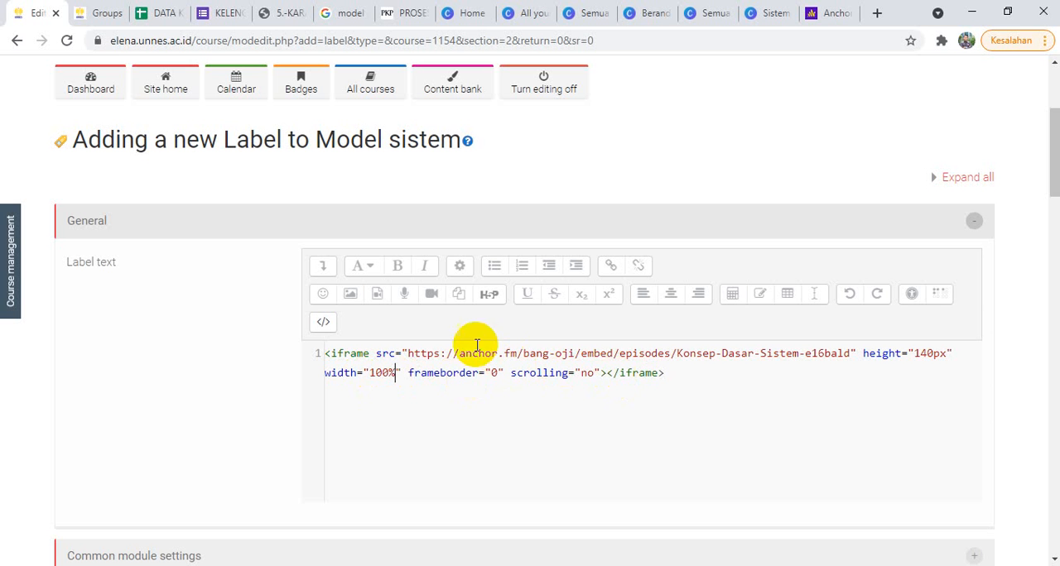
# Step: Set the label's completion tracking to "Do not indicate activity completion" and save it, returning to the course
pyautogui.moveTo(1053, 167); pyautogui.dragTo(1053, 244)
pyautogui.click(237, 199)
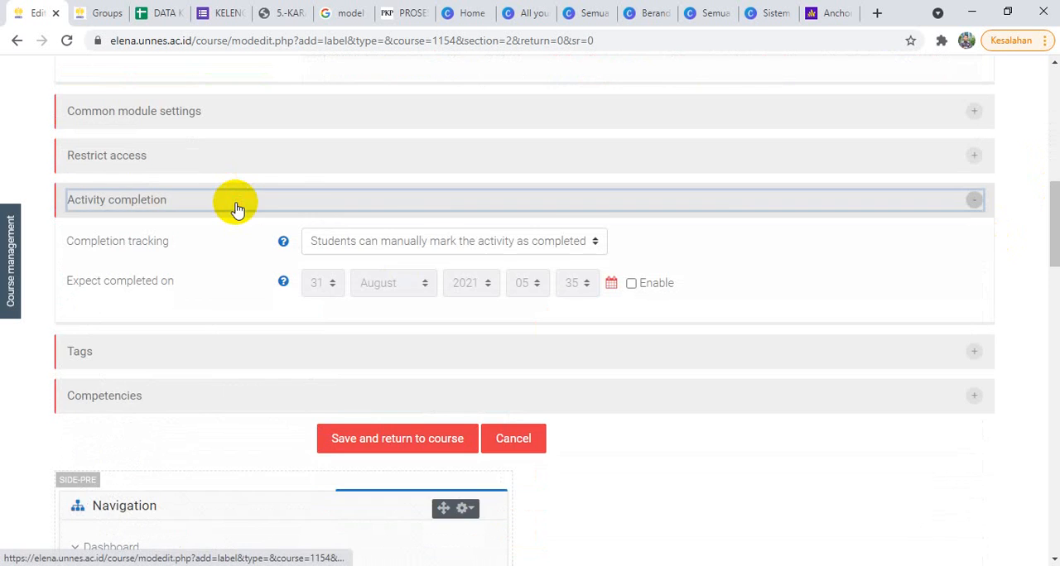
pyautogui.click(560, 248)
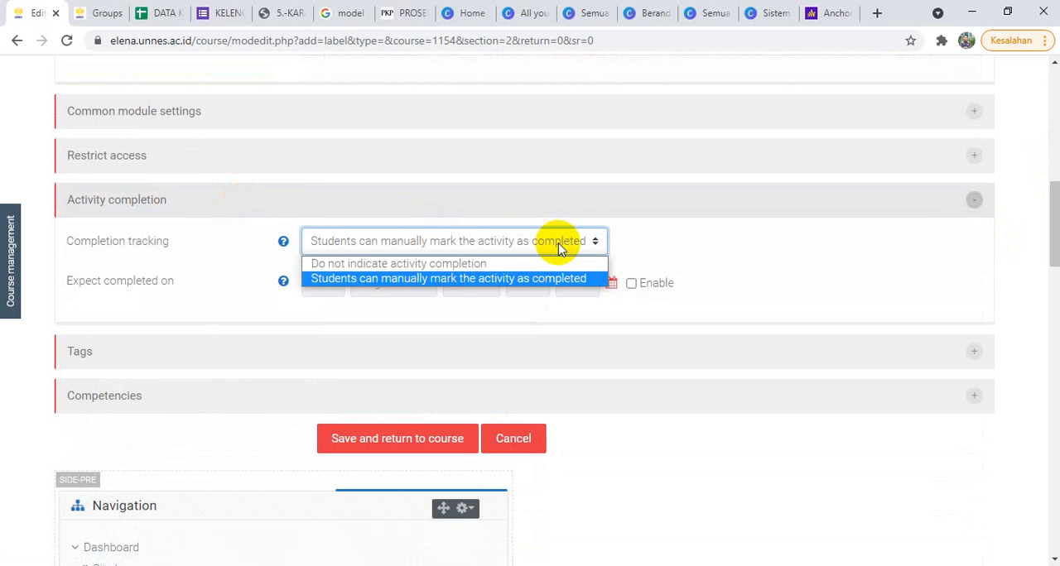
pyautogui.click(438, 263)
pyautogui.click(415, 411)
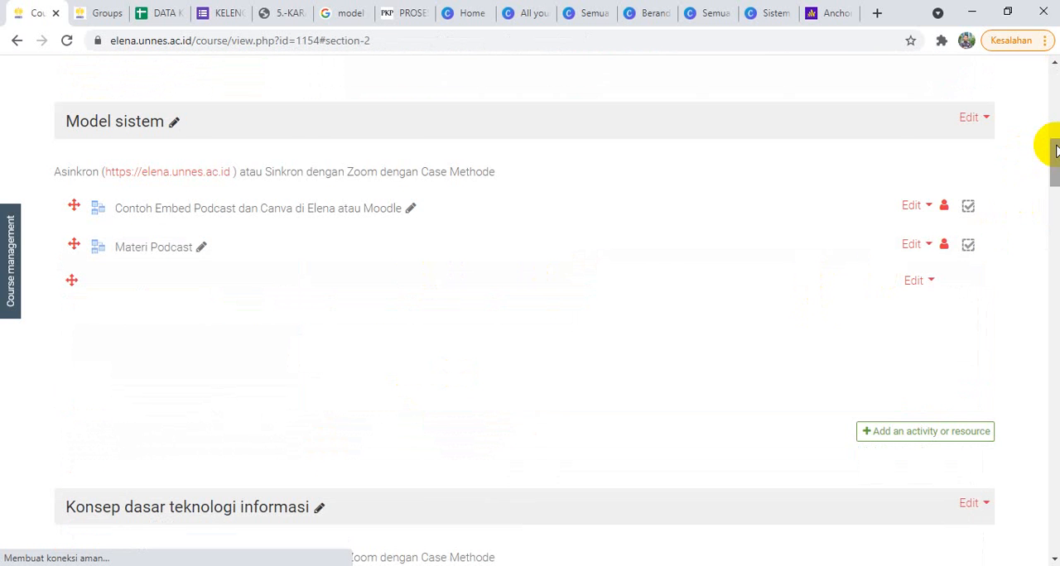
# Step: Test playback of the podcast embedded in the new Model sistem label, and pause the episode
pyautogui.moveTo(1056, 146); pyautogui.dragTo(1058, 153)
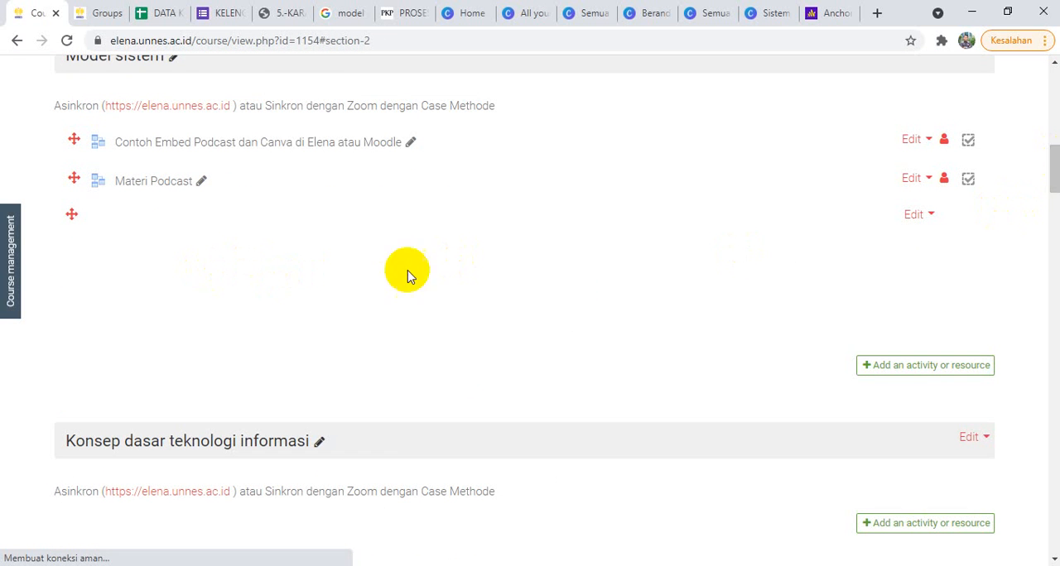
pyautogui.scroll(1, 1055, 159)
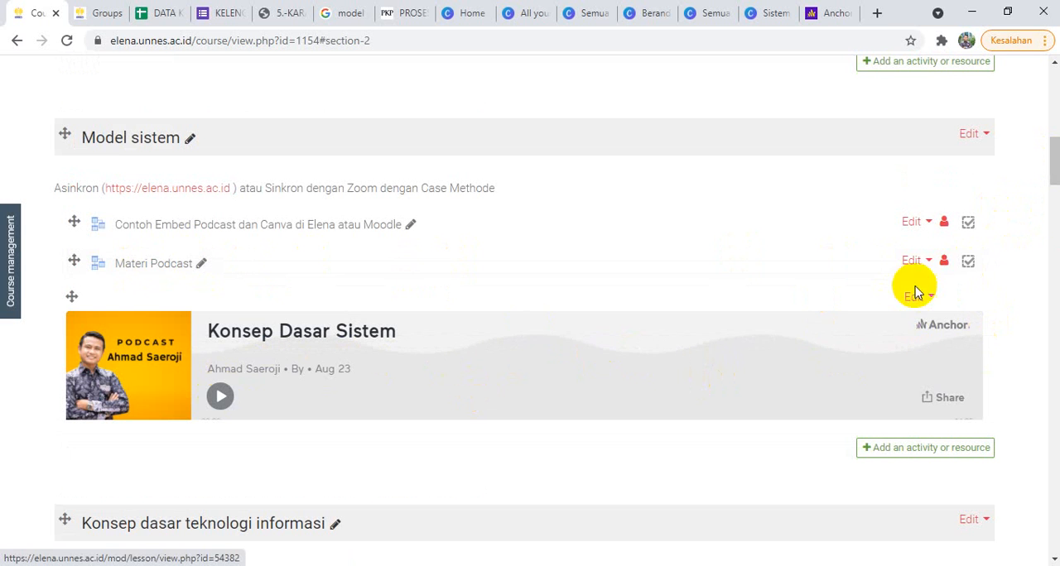
pyautogui.moveTo(970, 266)
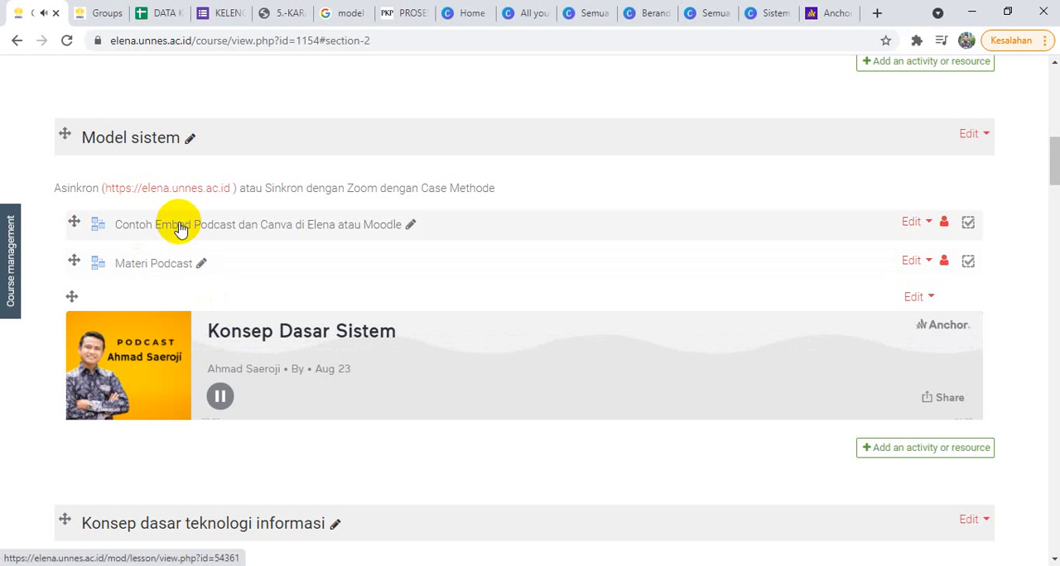
pyautogui.click(220, 396)
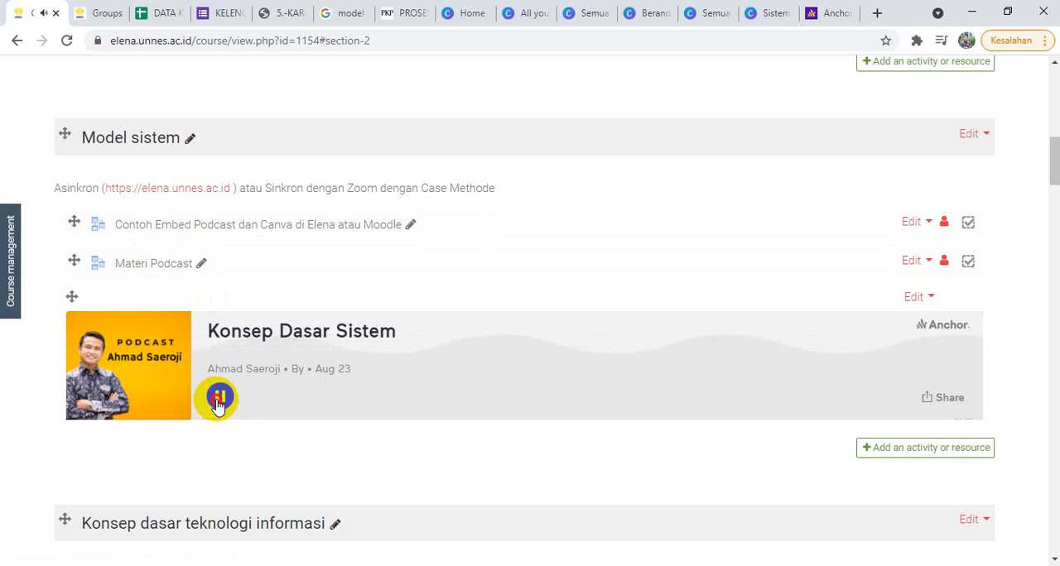
# Step: Open the lesson "Contoh Embed Podcast dan Canva di Elena atau Moodle" and advance its embedded Canva presentation by one slide
pyautogui.click(199, 230)
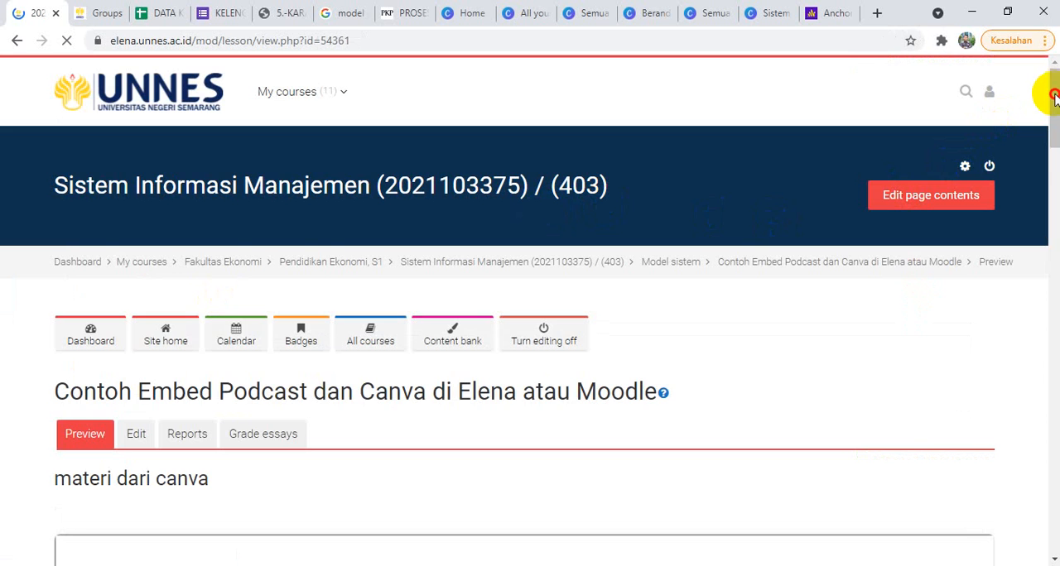
pyautogui.moveTo(1053, 96); pyautogui.dragTo(1058, 154)
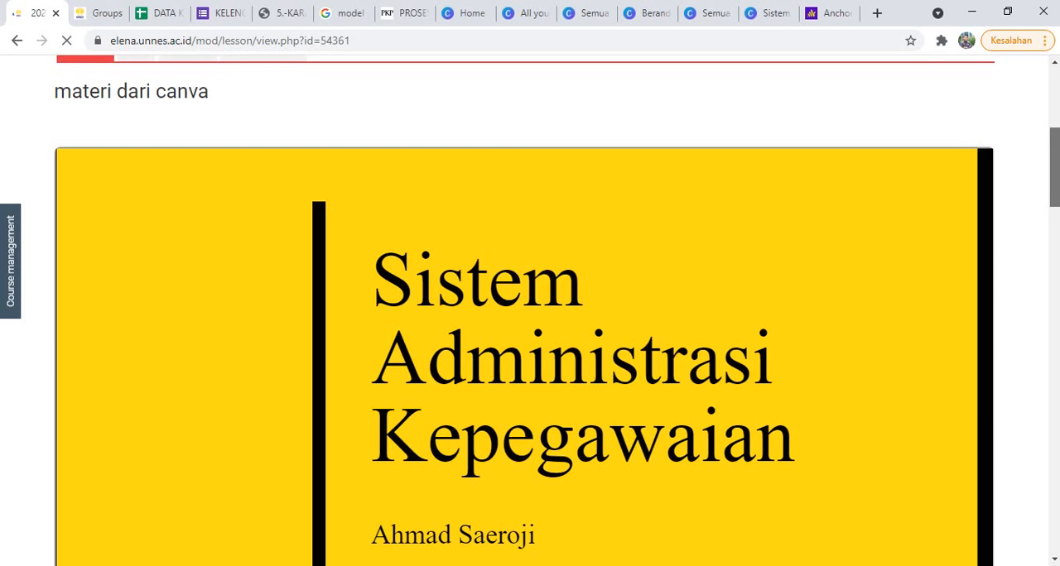
pyautogui.scroll(-2, 960, 405)
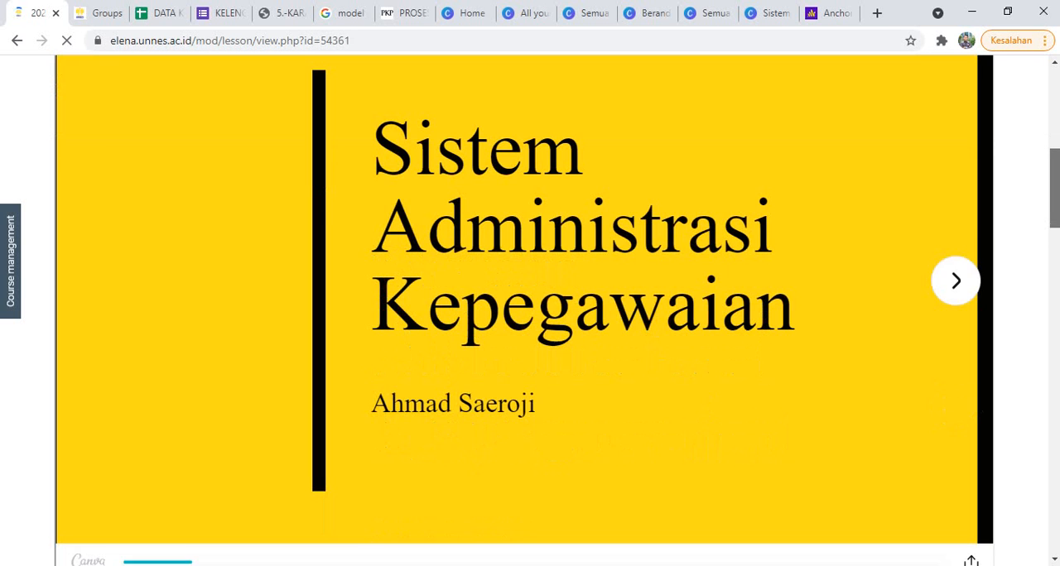
pyautogui.click(956, 270)
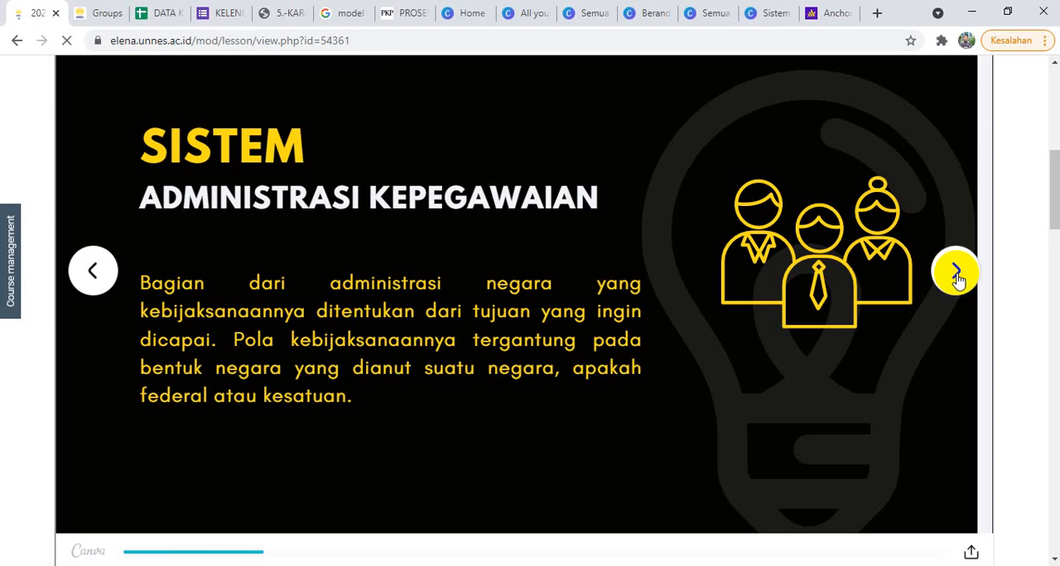
# Step: Page forward in the lesson's embedded Canva presentation to the "Pola Kebijakan" slide
pyautogui.click(956, 274)
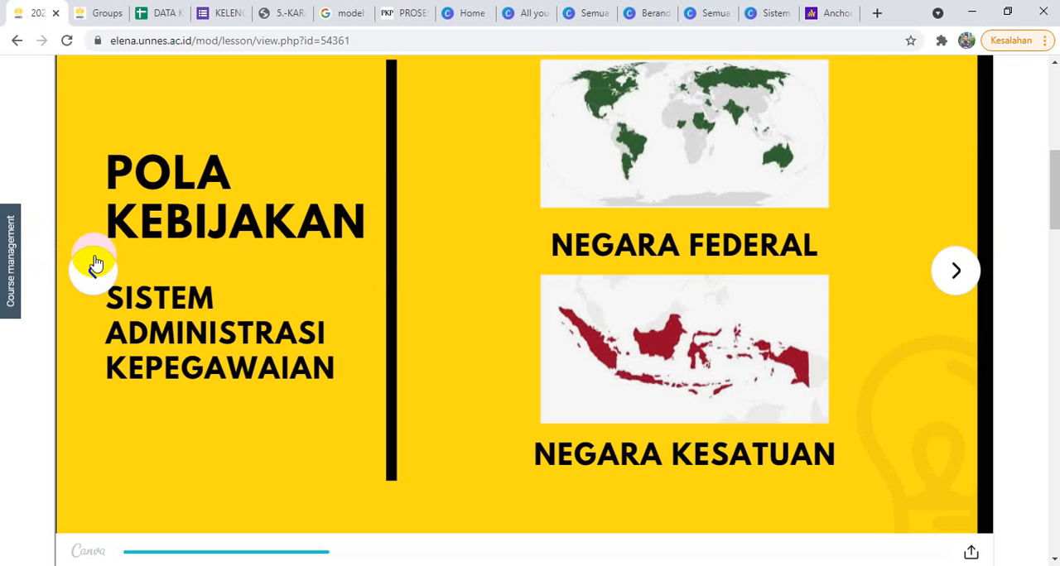
pyautogui.click(325, 257)
pyautogui.click(955, 269)
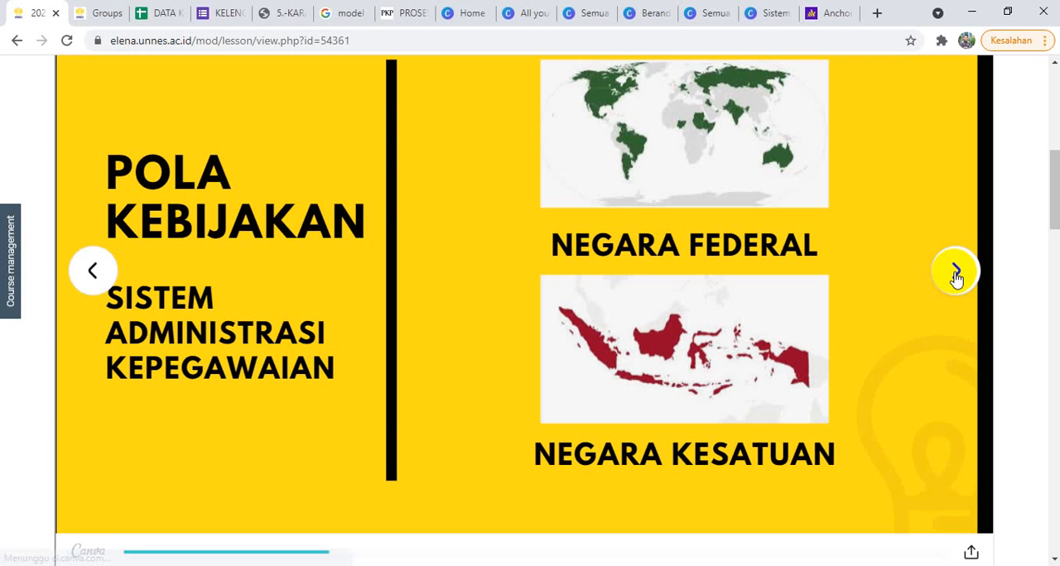
# Step: Switch to the "Sistem Administrasi Kepegawaian" design in the Canva editor and reload its page
pyautogui.click(757, 11)
pyautogui.click(685, 283)
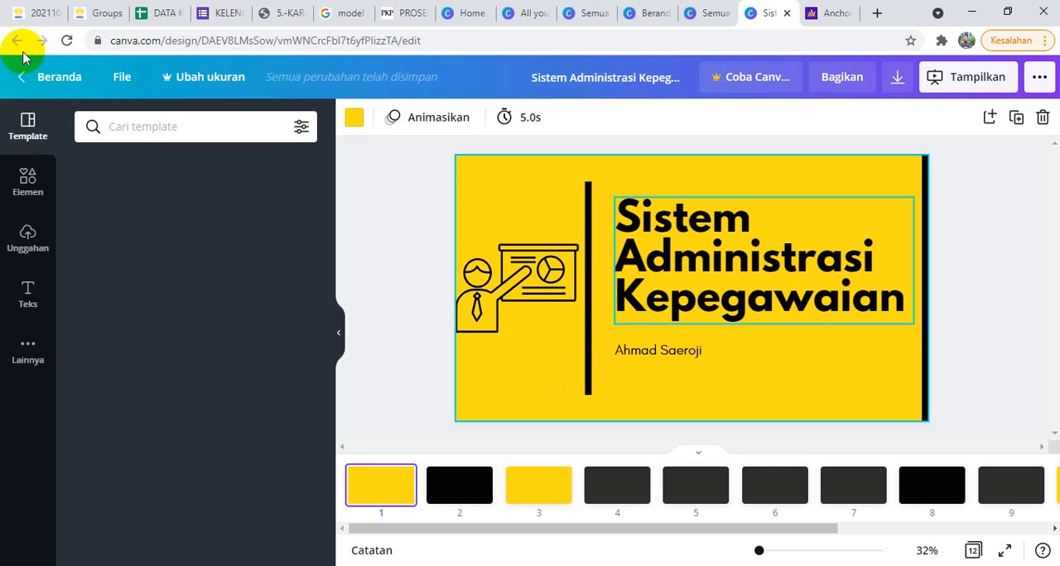
pyautogui.click(67, 41)
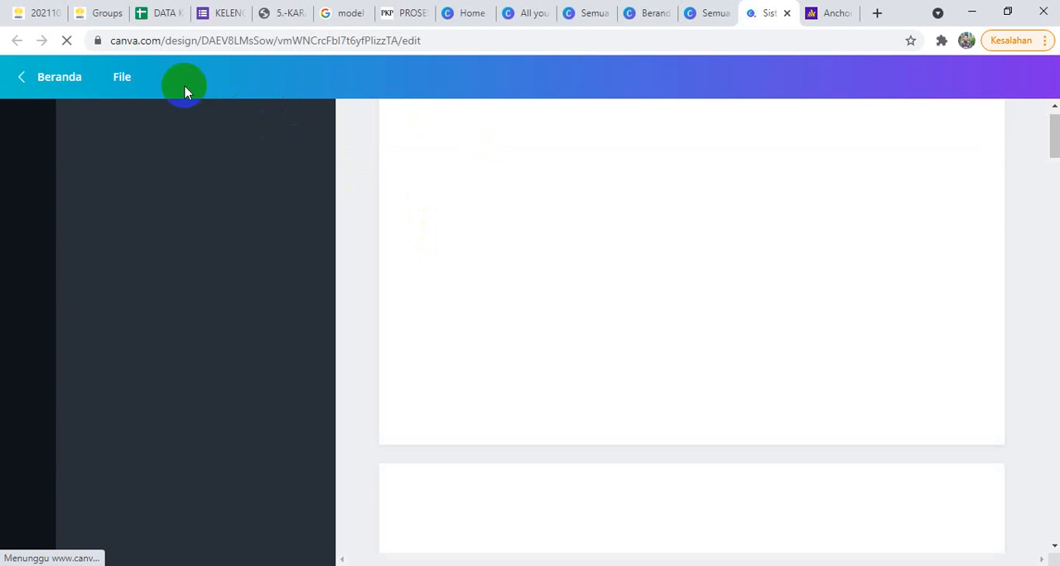
# Step: Return to the Moodle lesson and advance its embedded Canva presentation to the "Sistem Kepegawaian Negara" slide
pyautogui.click(58, 14)
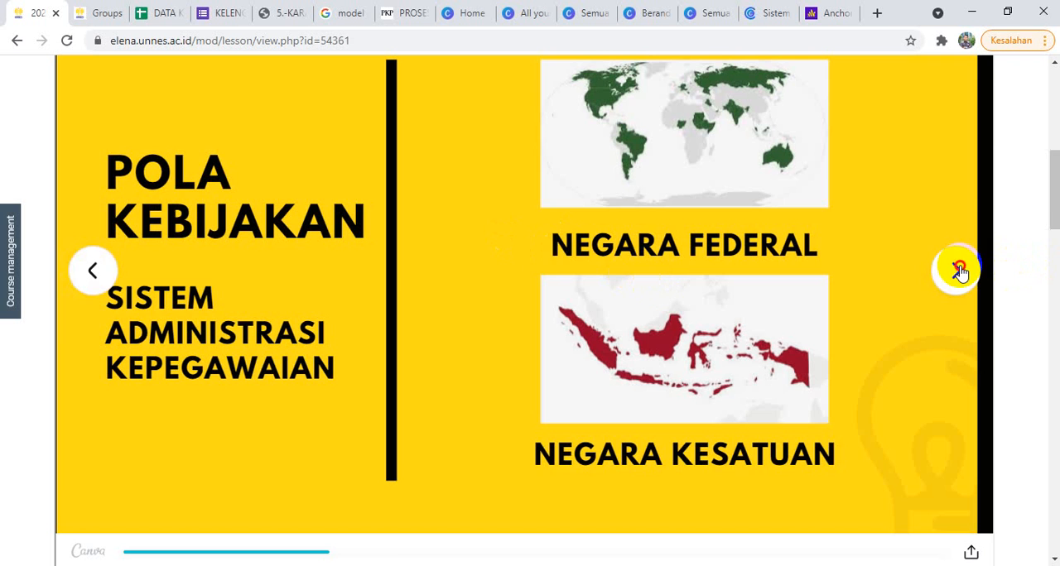
pyautogui.click(957, 270)
pyautogui.click(956, 270)
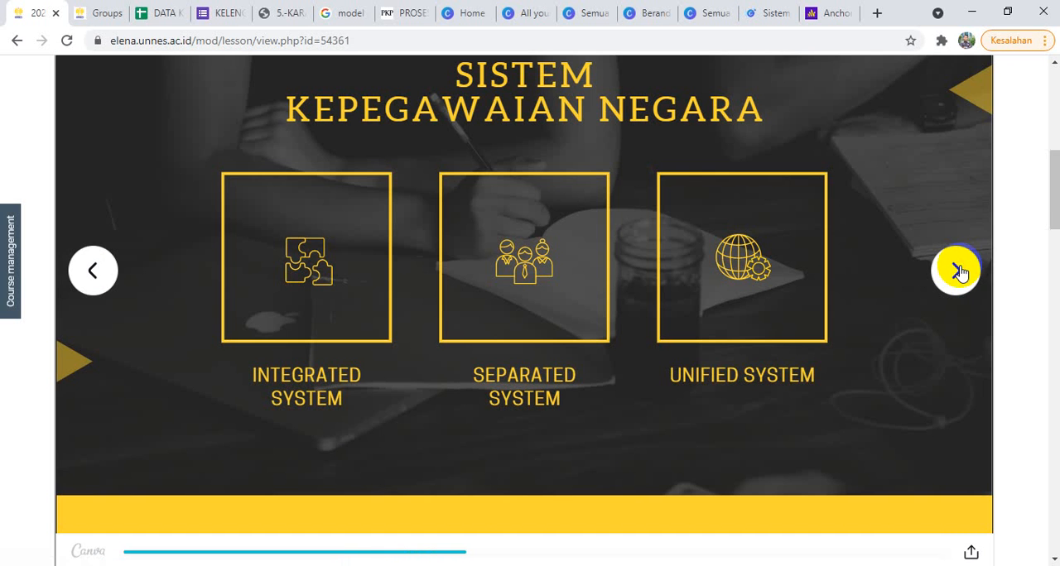
# Step: Go back to the Sistem Informasi Manajemen course and open the lesson "Penjelasan dan PPT Konsep Dasar Sistem"
pyautogui.moveTo(1053, 180); pyautogui.dragTo(1053, 111)
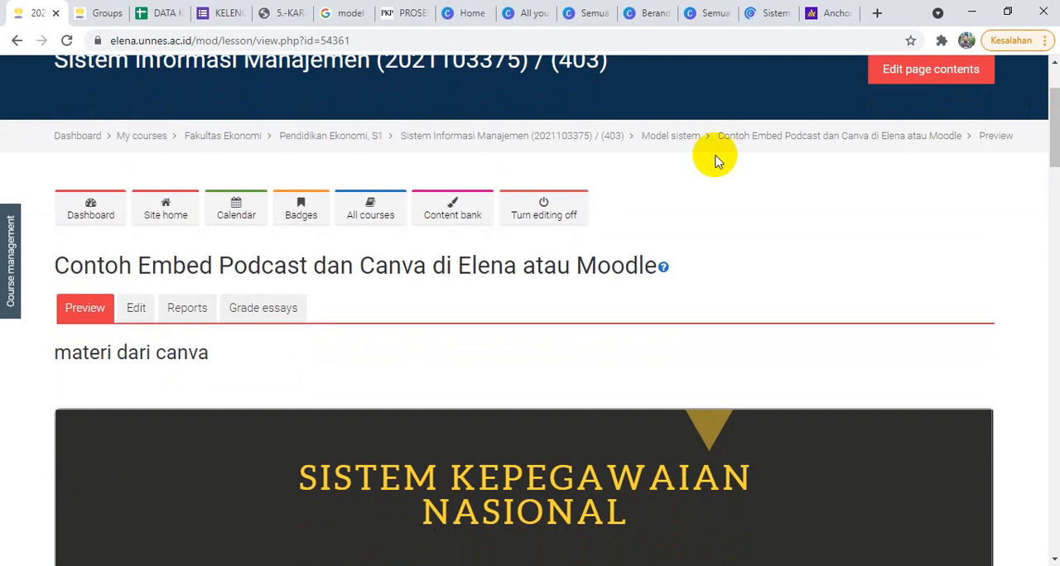
pyautogui.click(598, 143)
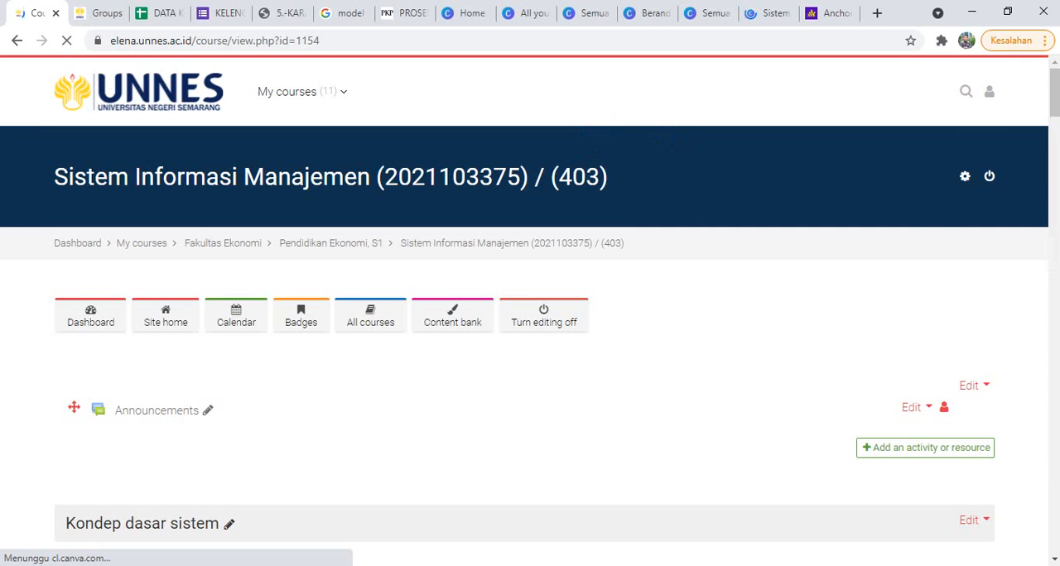
pyautogui.moveTo(1056, 112); pyautogui.dragTo(1054, 142)
pyautogui.click(236, 289)
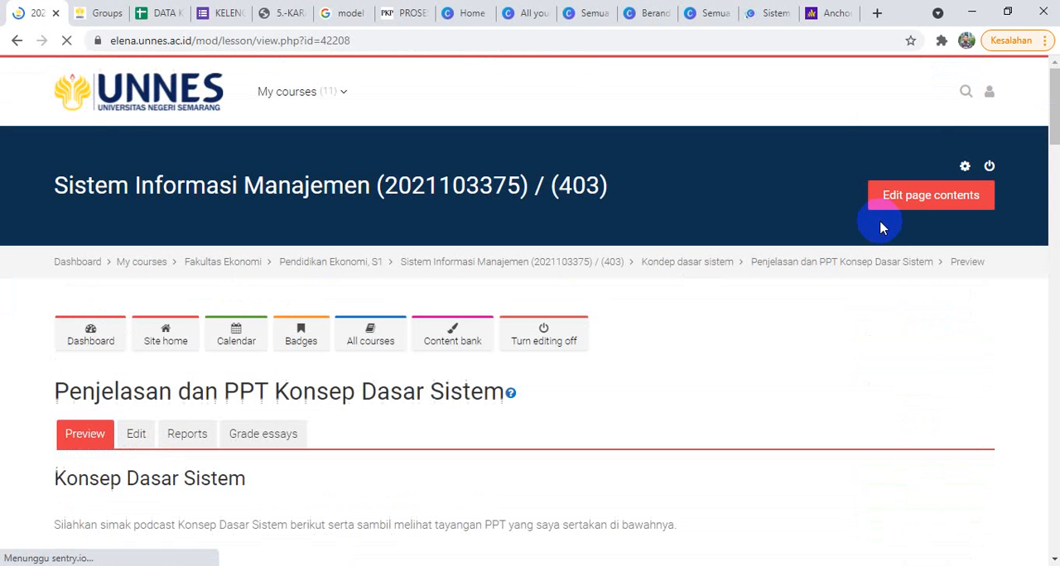
# Step: Find the Canva presentation embedded in the Konsep Dasar Sistem lesson and page forward through its opening slides
pyautogui.moveTo(1051, 103); pyautogui.dragTo(1055, 203)
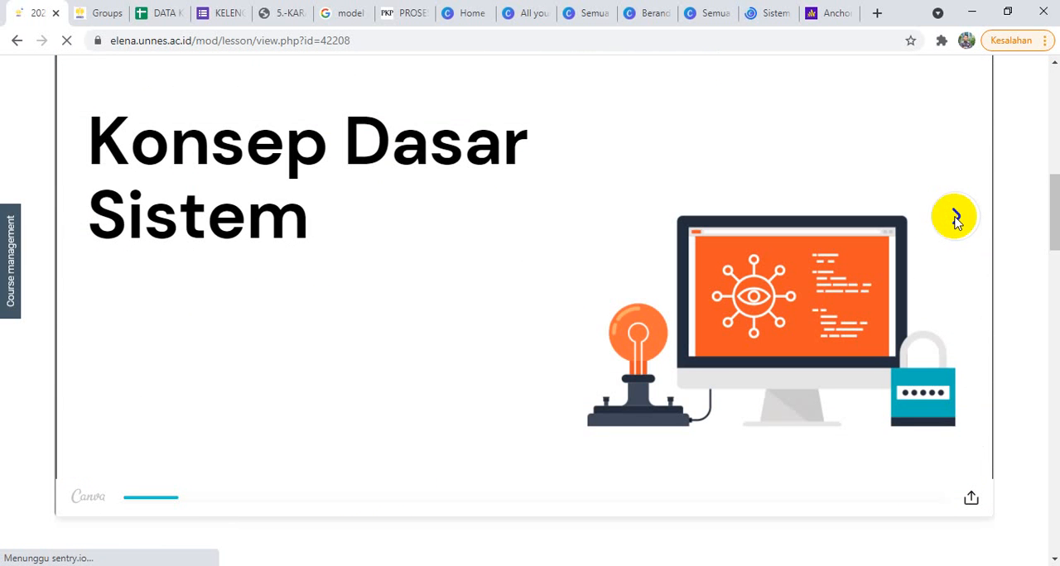
pyautogui.click(956, 221)
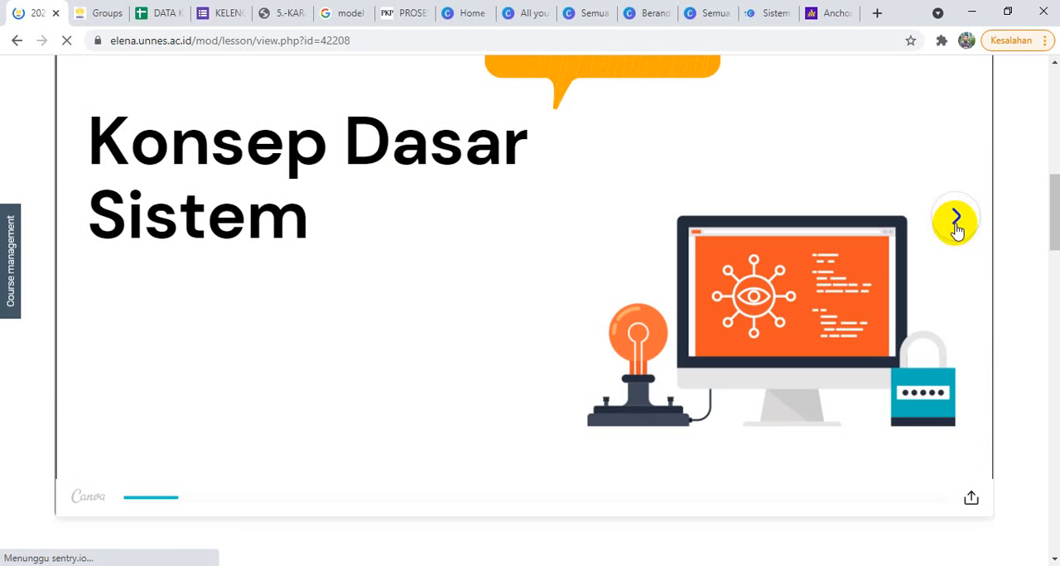
pyautogui.click(956, 220)
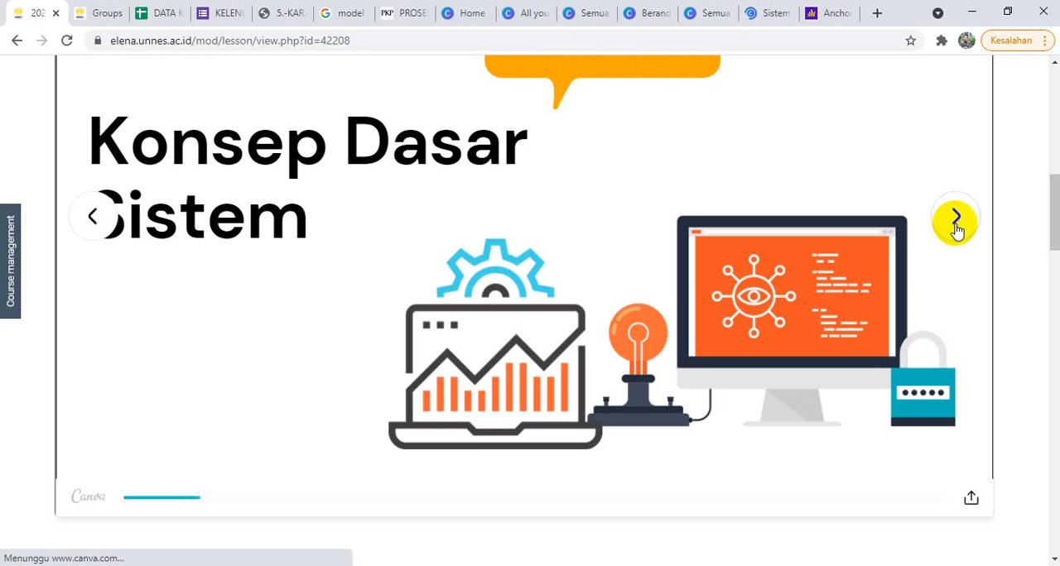